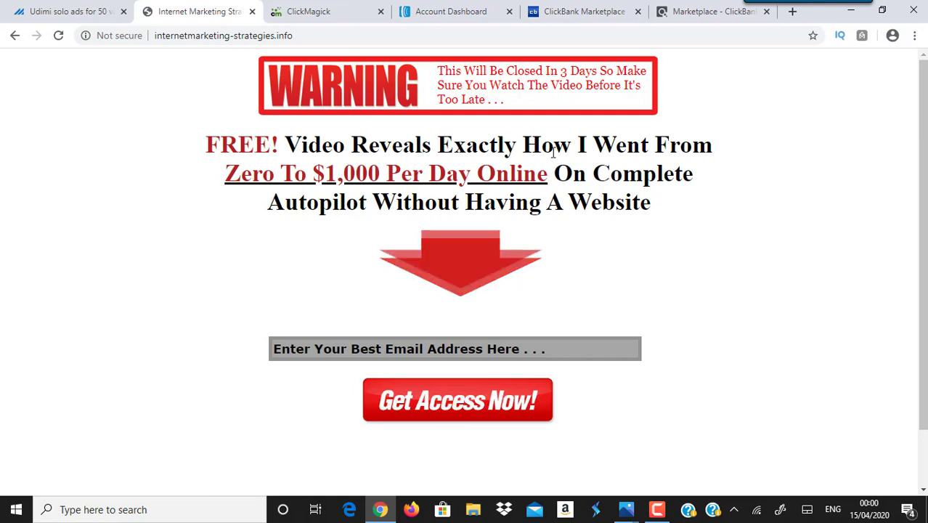
- Compare the internetmarketing-strategies.info email opt-in page with the AWeber account dashboard
{"action": "left_click", "coordinate": [480, 10]}
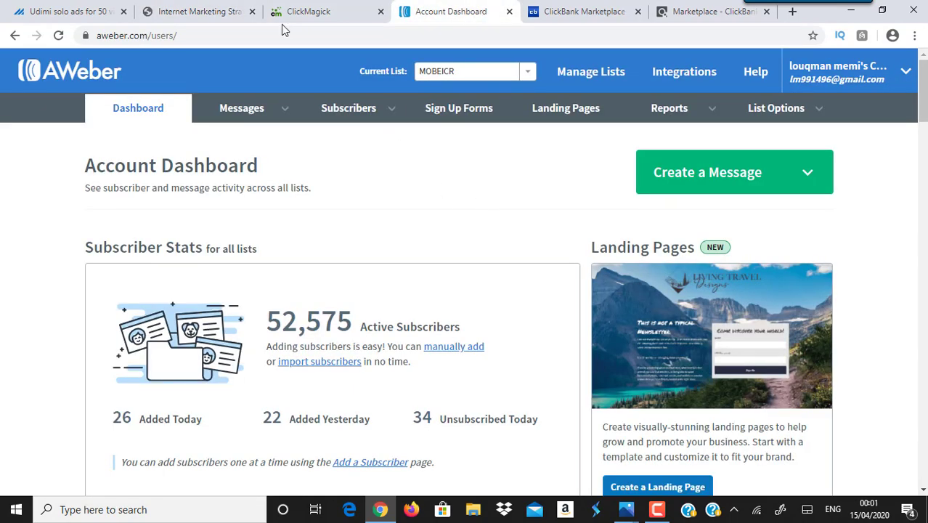
{"action": "left_click", "coordinate": [183, 12]}
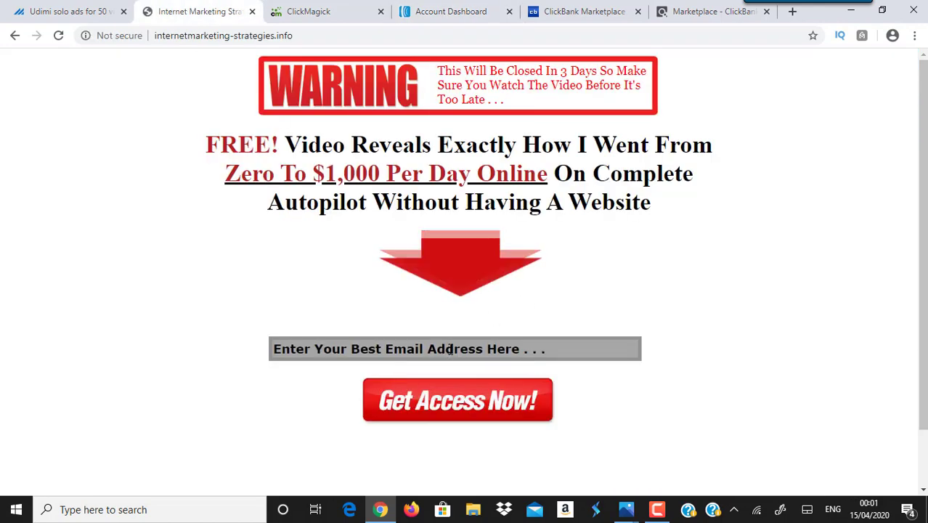
{"action": "left_click", "coordinate": [455, 10]}
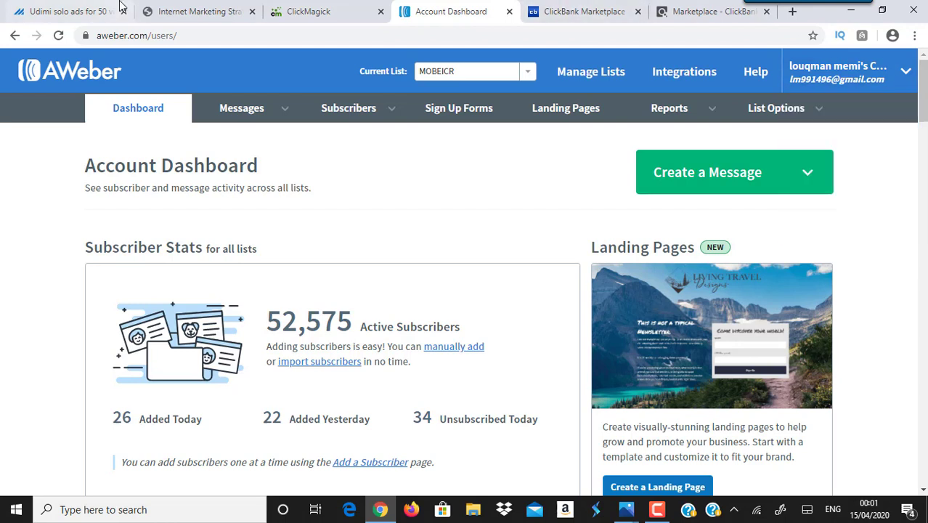
{"action": "left_click", "coordinate": [184, 7]}
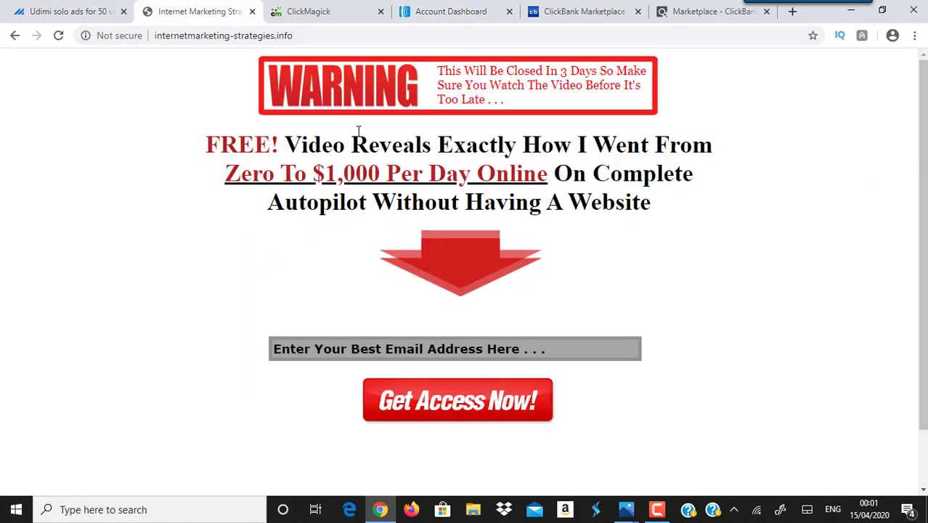
{"action": "left_click", "coordinate": [448, 13]}
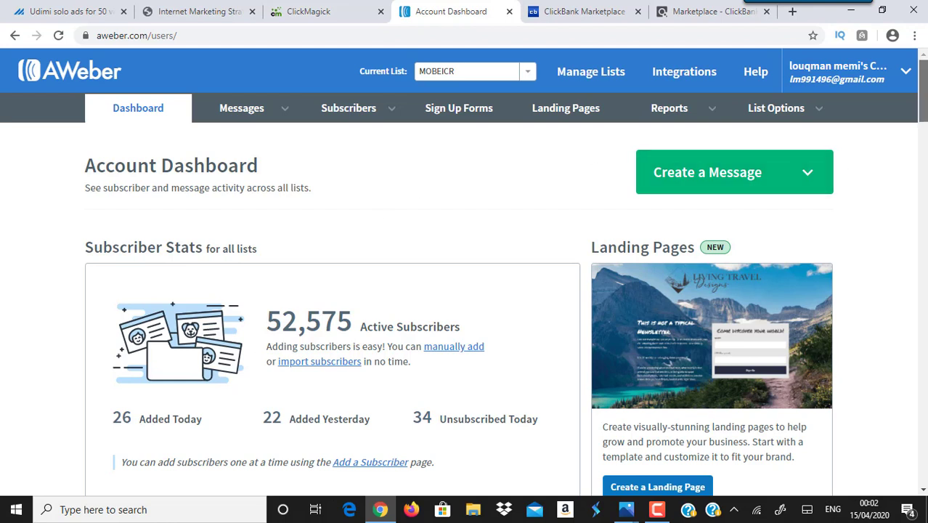
- Examine the active, added and unsubscribed figures in AWeber's Subscriber Stats alongside the opt-in page
{"action": "left_click_drag", "start_coordinate": [922, 94], "coordinate": [922, 139]}
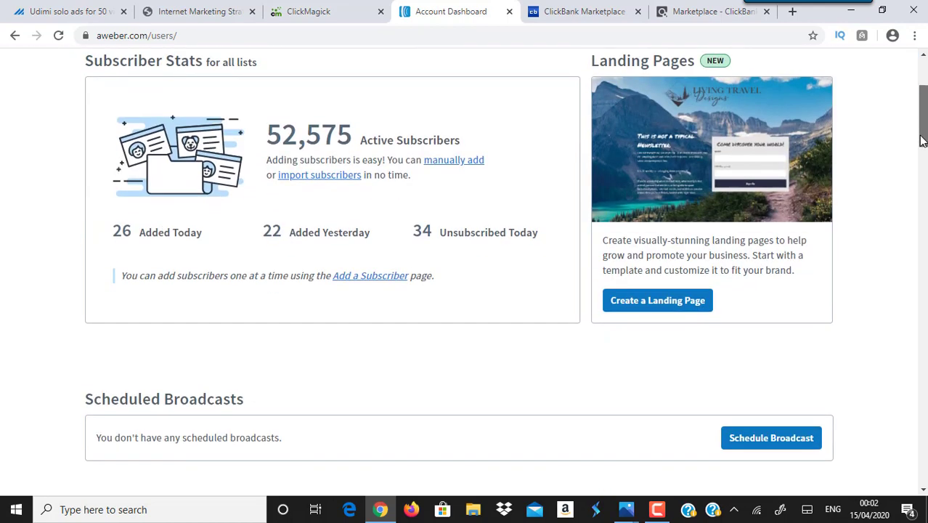
{"action": "left_click_drag", "start_coordinate": [149, 234], "coordinate": [281, 156]}
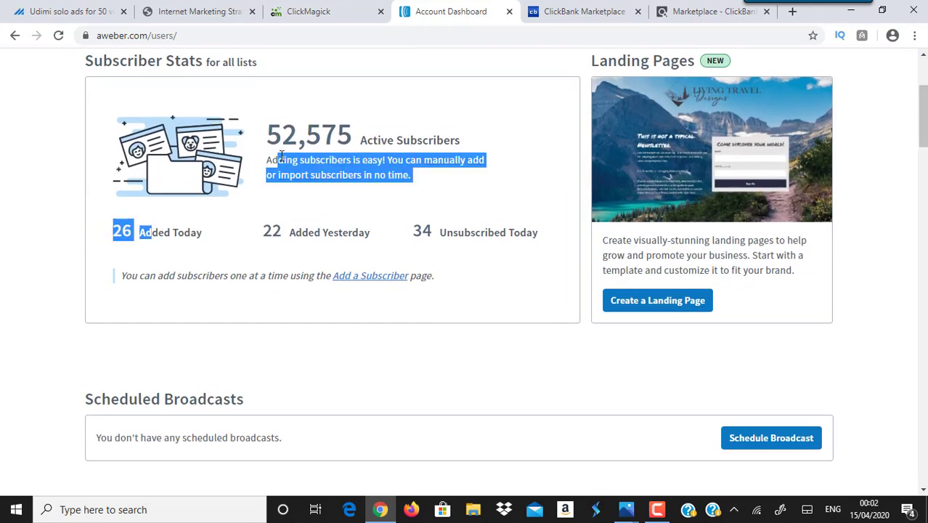
{"action": "left_click", "coordinate": [302, 101]}
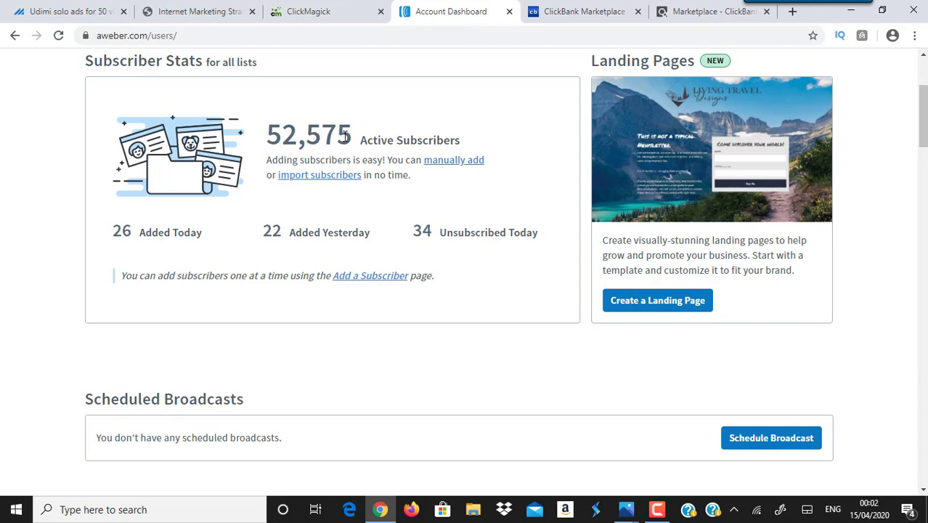
{"action": "left_click", "coordinate": [204, 10]}
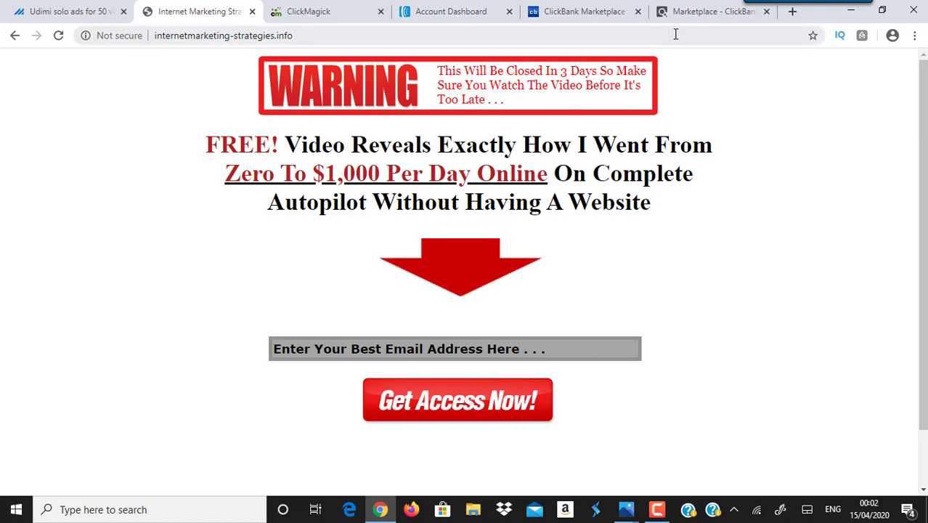
{"action": "left_click", "coordinate": [430, 9]}
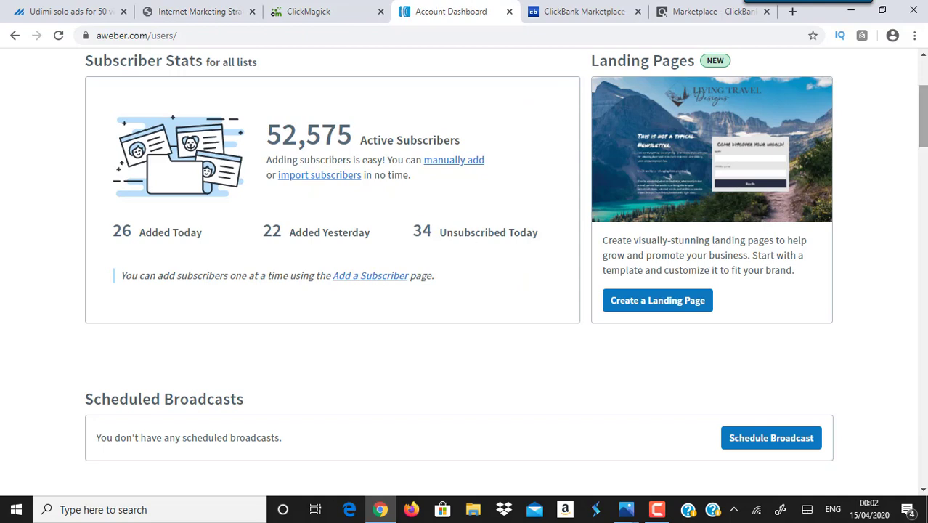
{"action": "scroll", "coordinate": [402, 211], "scroll_direction": "up", "scroll_amount": 3}
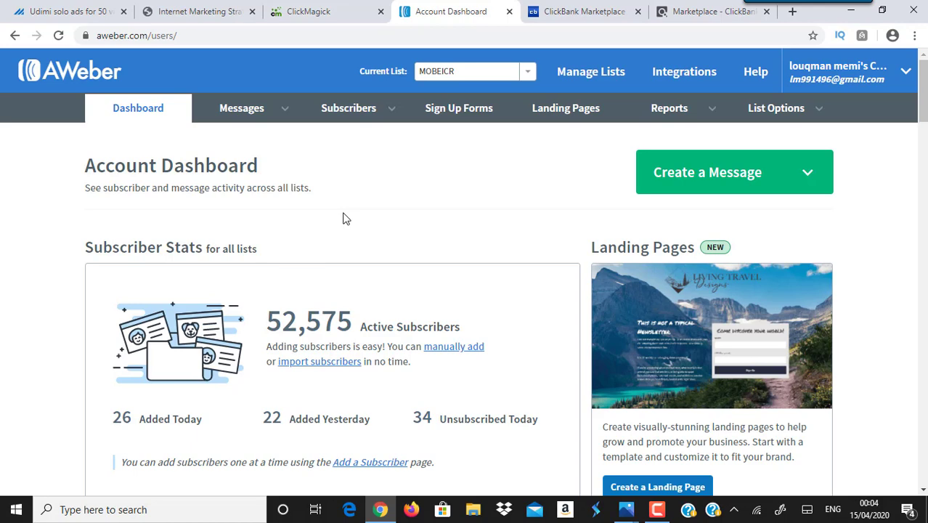
- Compare Udimi's solo ad seller search page with the AWeber dashboard, ending on Udimi
{"action": "left_click", "coordinate": [51, 7]}
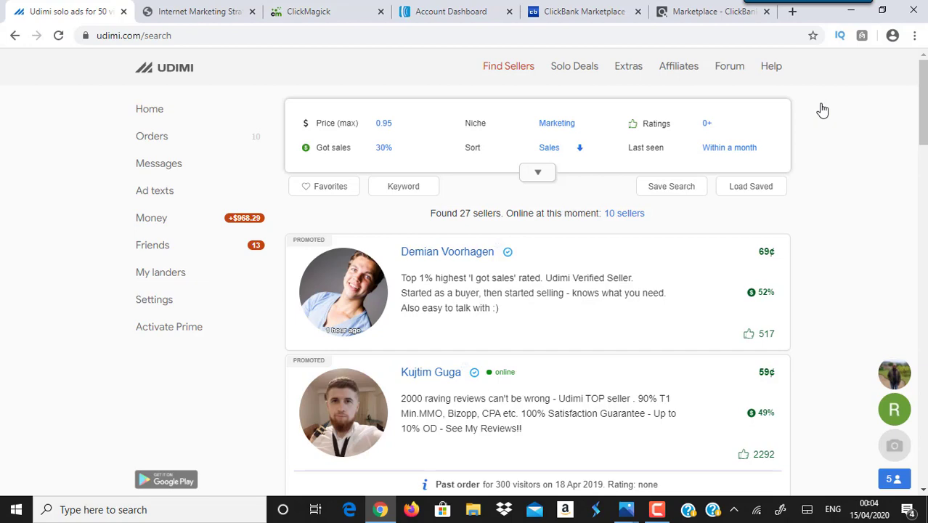
{"action": "left_click", "coordinate": [447, 12]}
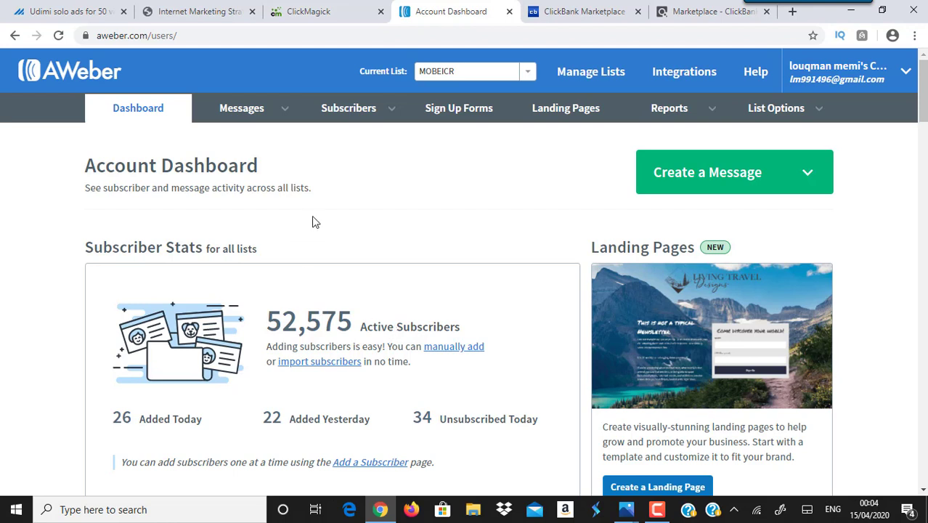
{"action": "left_click", "coordinate": [101, 9]}
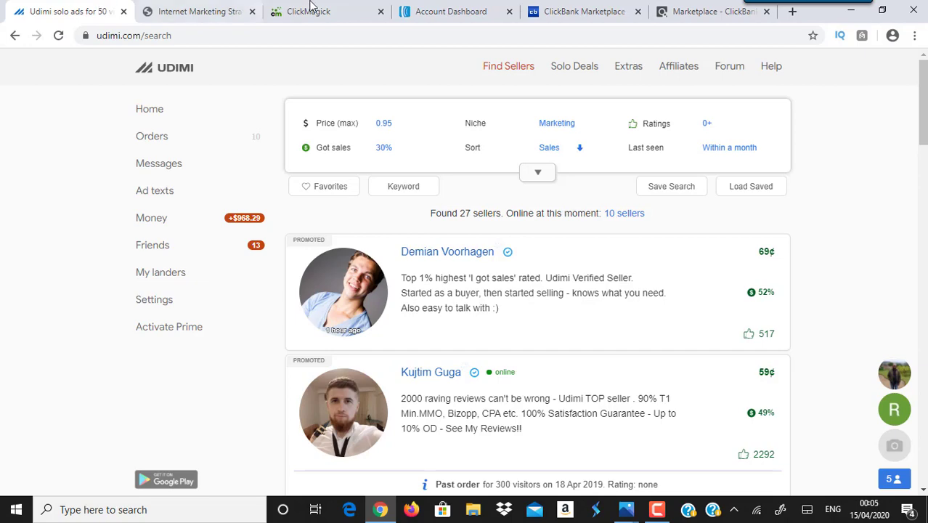
{"action": "left_click", "coordinate": [435, 11]}
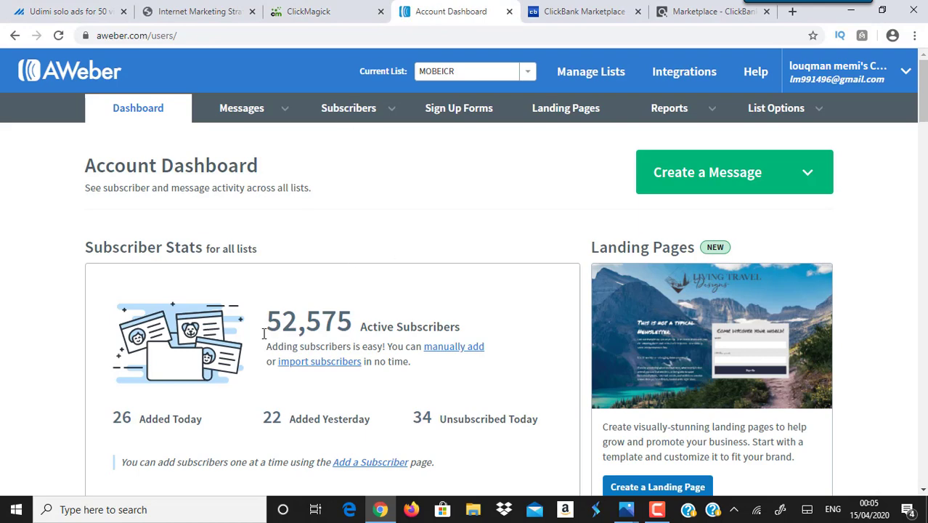
{"action": "left_click", "coordinate": [42, 7]}
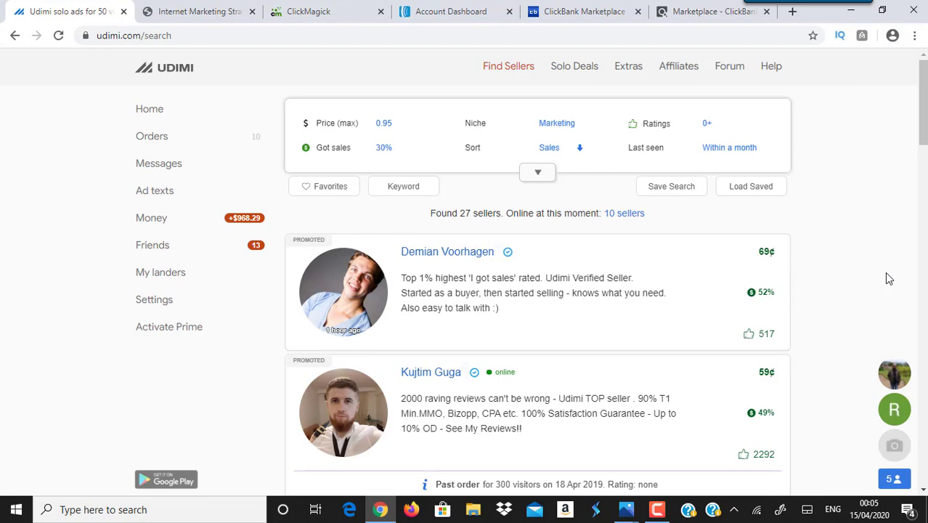
- Open the Udimi messages and review the welcome message sent to referrals and the list of conversations
{"action": "left_click", "coordinate": [161, 165]}
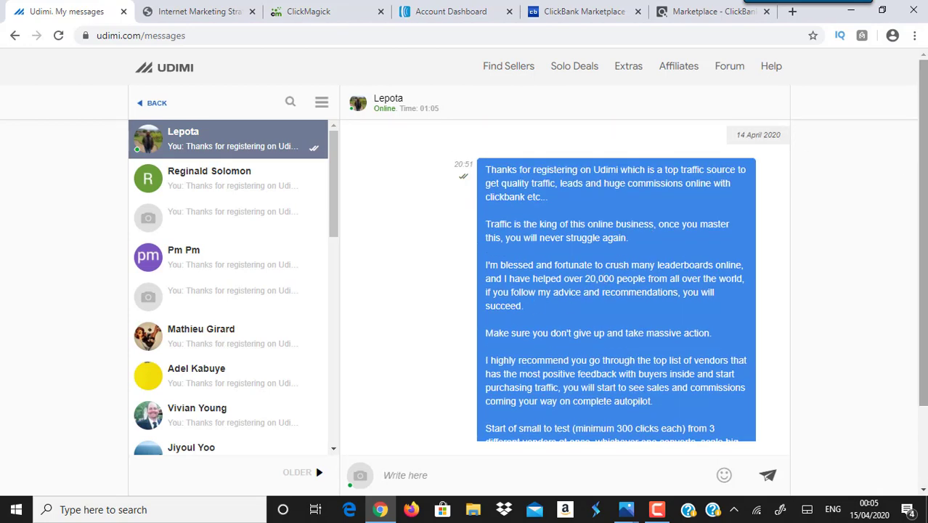
{"action": "scroll", "coordinate": [627, 352], "scroll_direction": "down", "scroll_amount": 2}
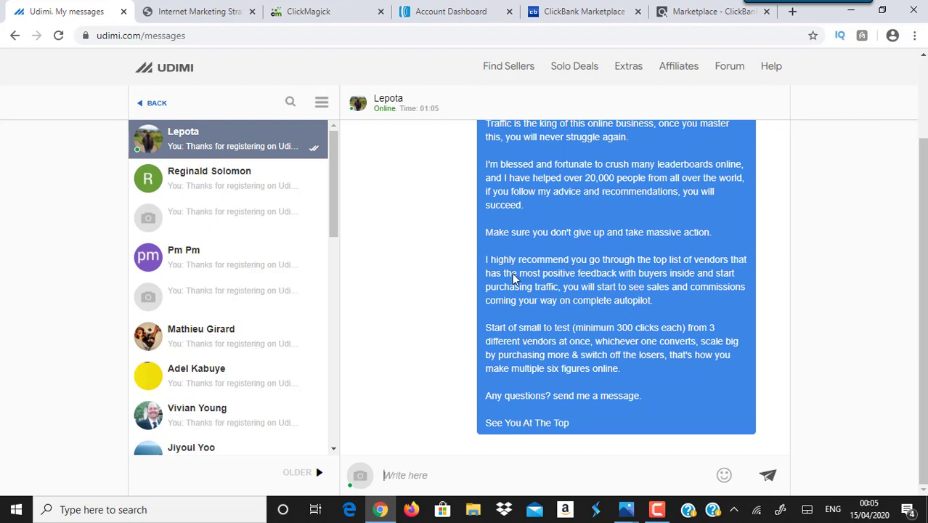
{"action": "left_click_drag", "start_coordinate": [332, 201], "coordinate": [310, 439]}
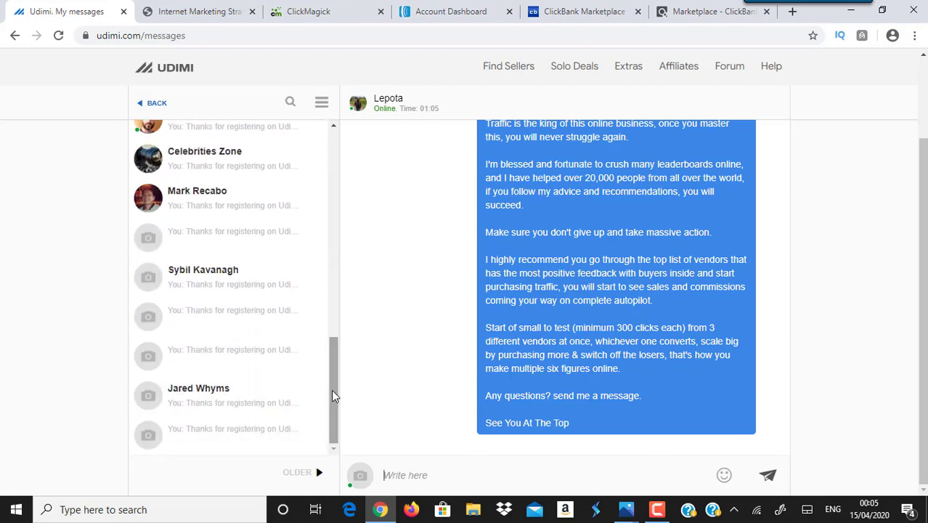
{"action": "left_click_drag", "start_coordinate": [333, 396], "coordinate": [344, 458]}
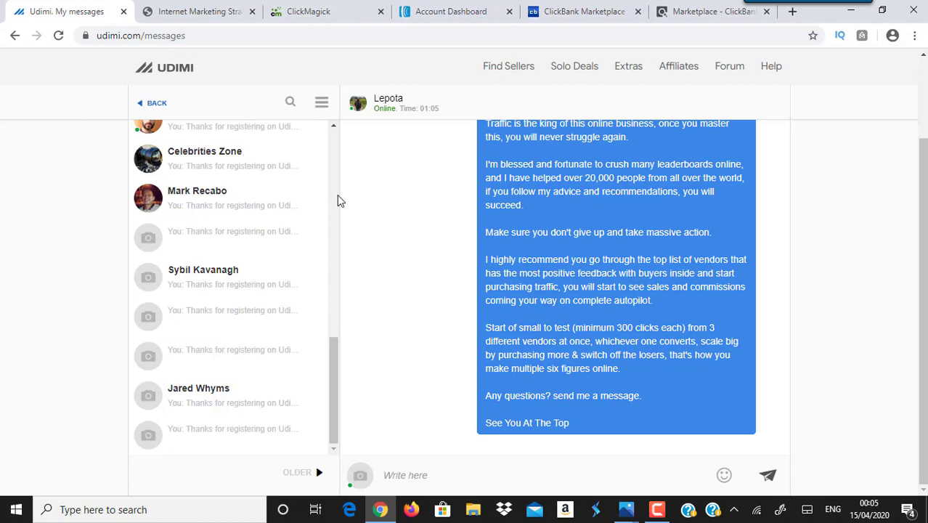
{"action": "left_click", "coordinate": [172, 9]}
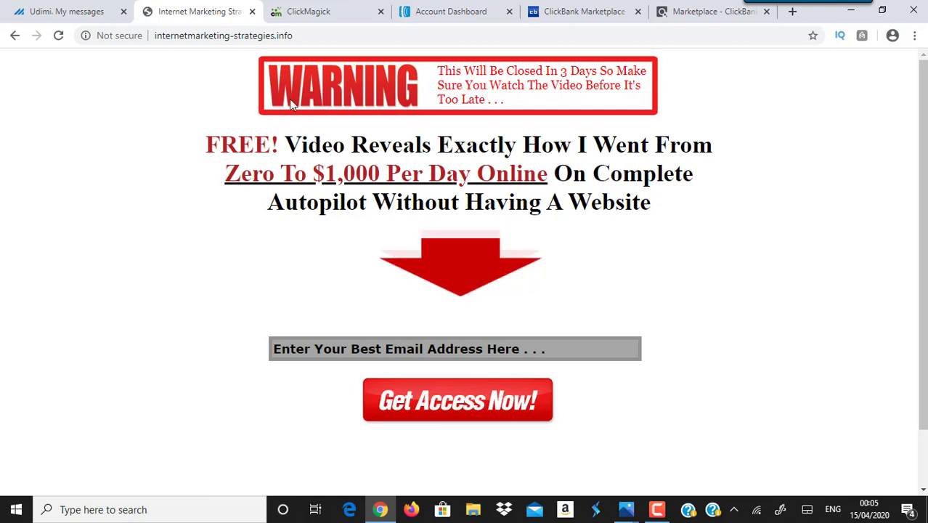
{"action": "left_click", "coordinate": [57, 13]}
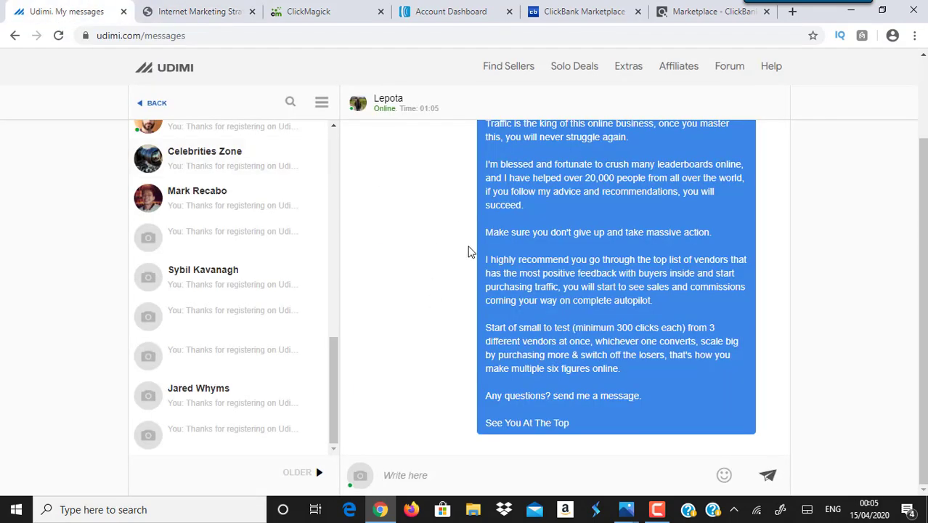
{"action": "scroll", "coordinate": [465, 276], "scroll_direction": "up", "scroll_amount": 2}
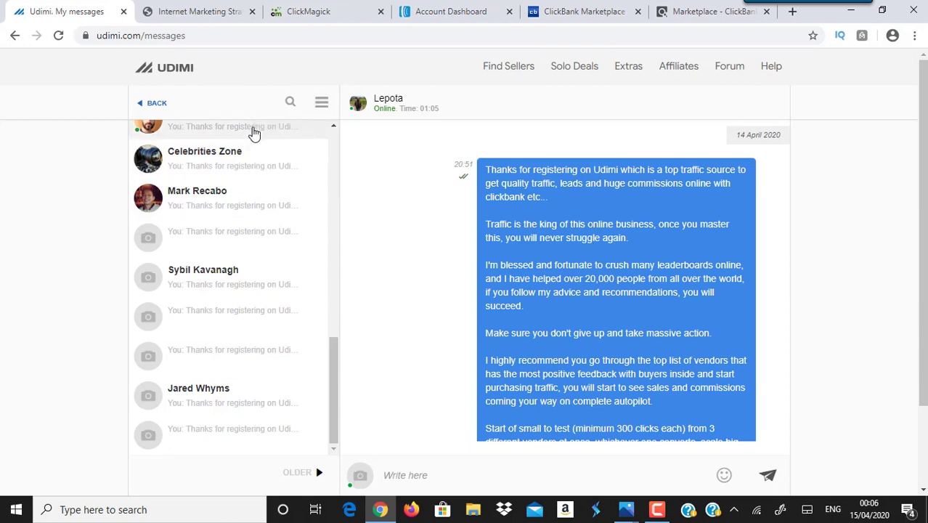
- Leave the messages and browse Udimi's Solo Deals listings, examining click prices and order counts
{"action": "left_click", "coordinate": [157, 106]}
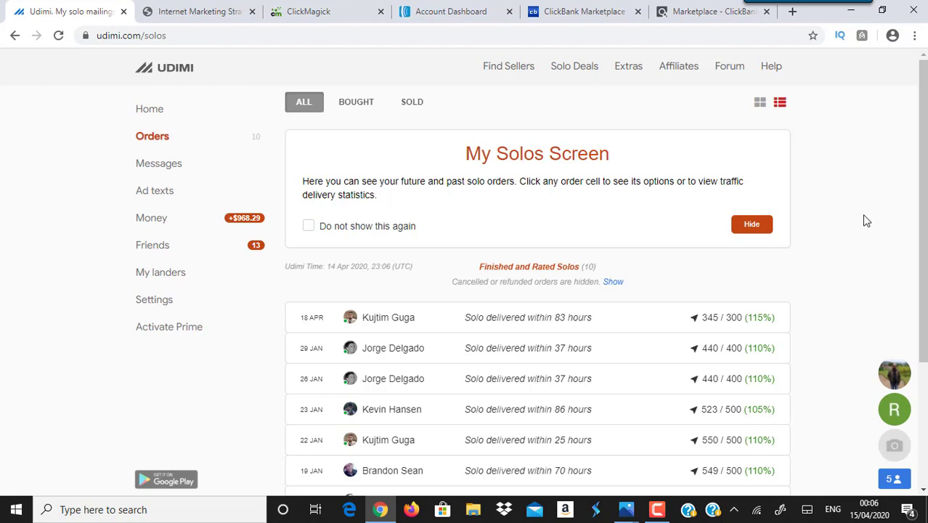
{"action": "left_click", "coordinate": [579, 71]}
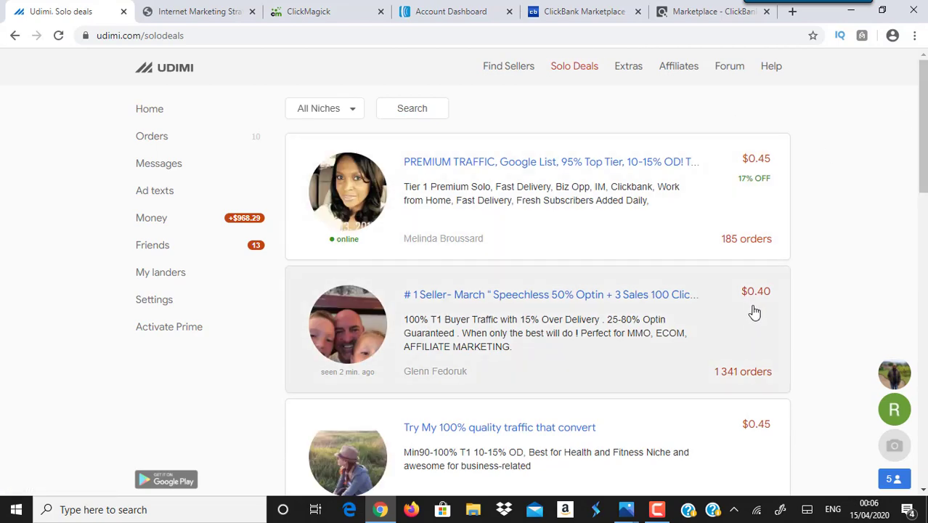
{"action": "scroll", "coordinate": [834, 269], "scroll_direction": "down", "scroll_amount": 1}
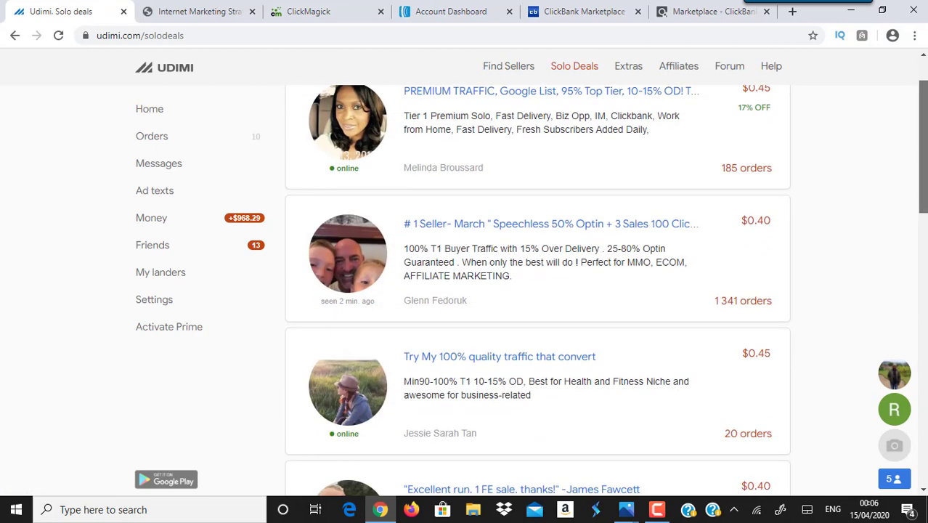
{"action": "scroll", "coordinate": [815, 128], "scroll_direction": "up", "scroll_amount": 1}
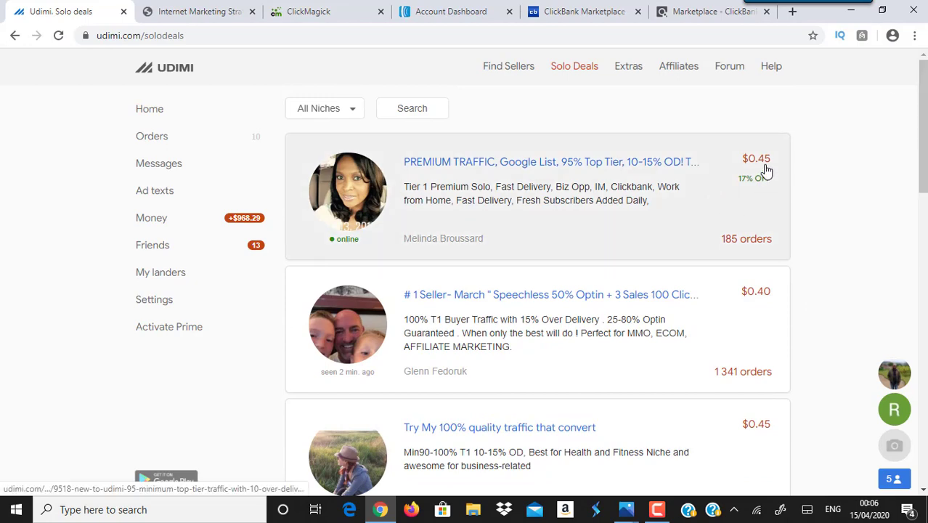
{"action": "scroll", "coordinate": [922, 123], "scroll_direction": "down", "scroll_amount": 1}
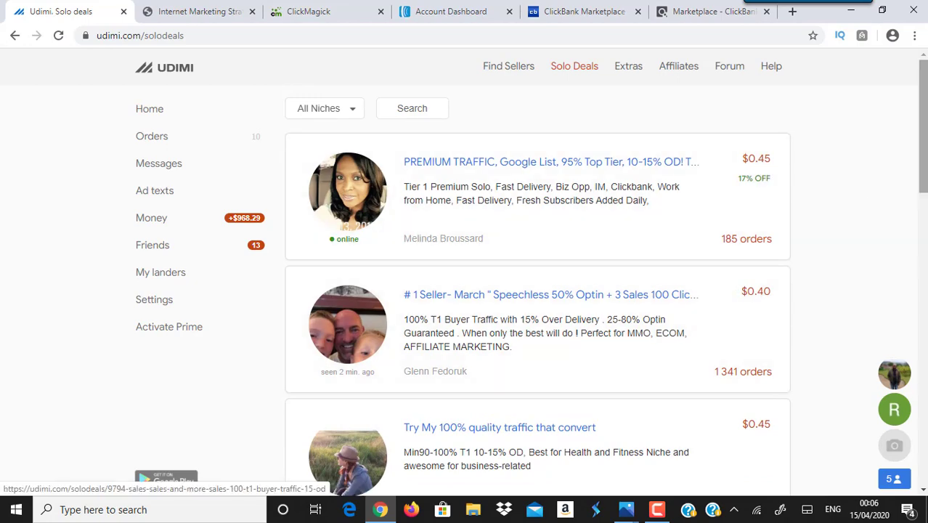
{"action": "scroll", "coordinate": [922, 124], "scroll_direction": "down", "scroll_amount": 4}
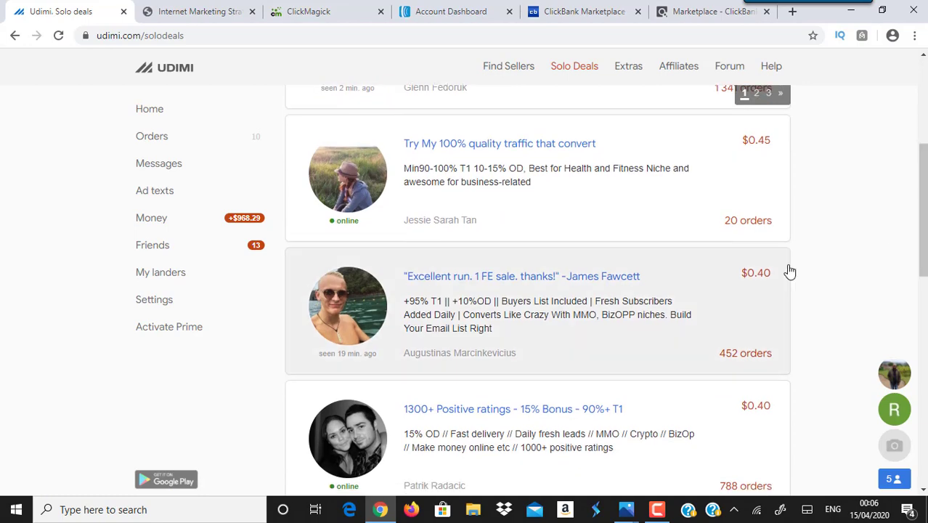
{"action": "scroll", "coordinate": [922, 217], "scroll_direction": "down", "scroll_amount": 6}
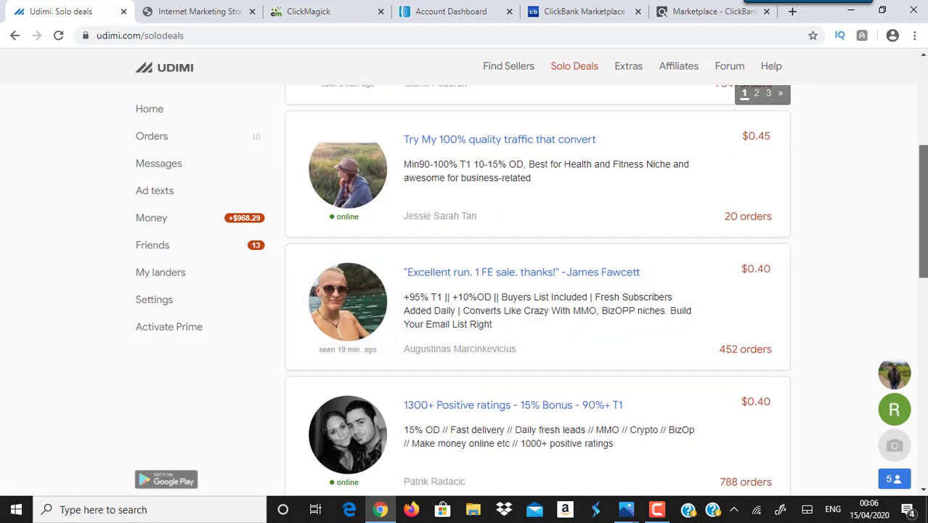
{"action": "scroll", "coordinate": [537, 291], "scroll_direction": "down", "scroll_amount": 8}
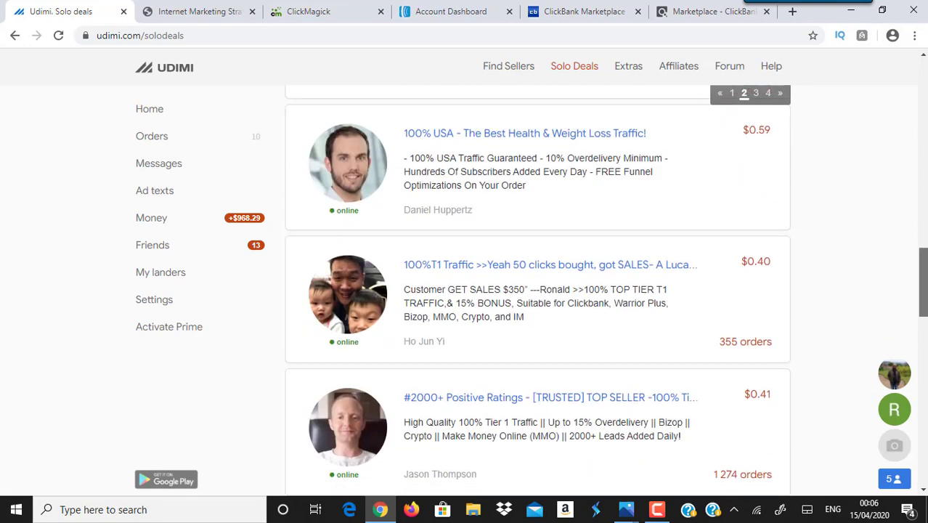
{"action": "scroll", "coordinate": [557, 406], "scroll_direction": "up", "scroll_amount": 5}
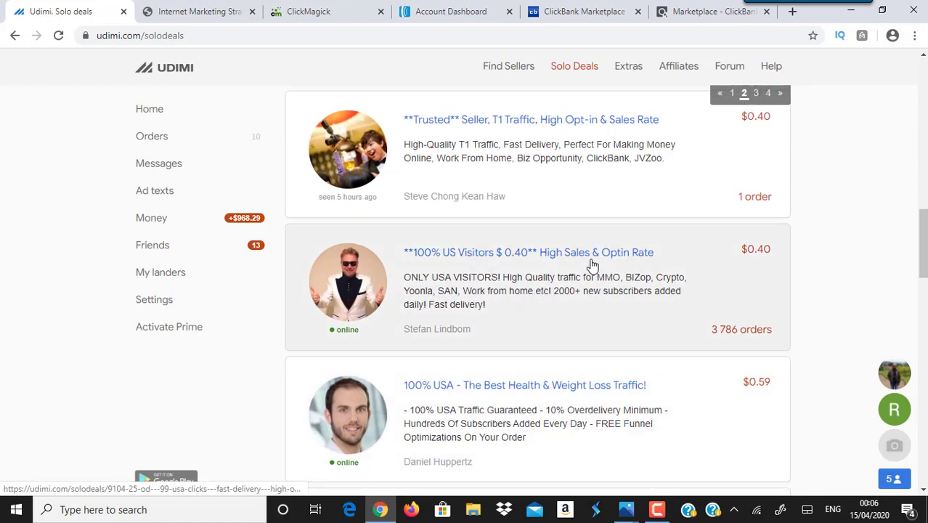
- Open the "**100% US Visitors $ 0.40** High Sales & Optin Rate" solo deal and read the explanation of the seller's sales percentage
{"action": "left_click", "coordinate": [591, 265]}
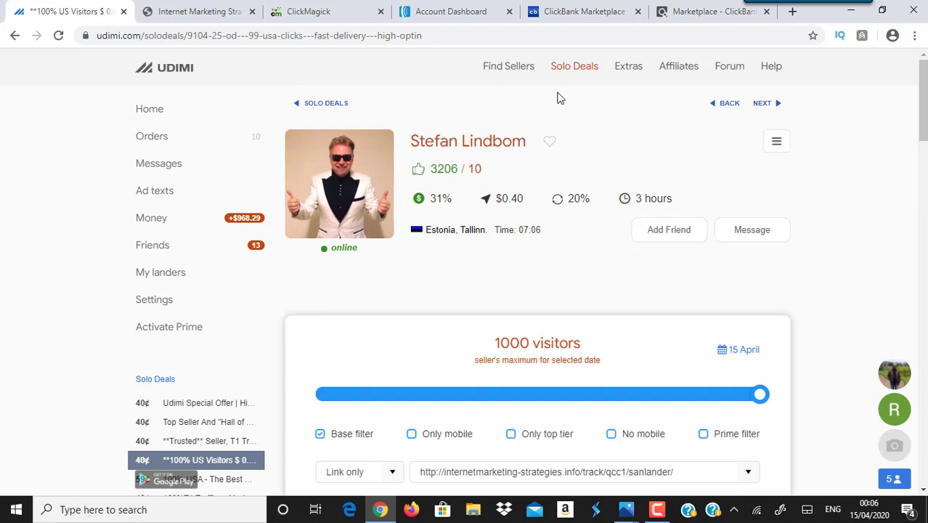
{"action": "mouse_move", "coordinate": [430, 203]}
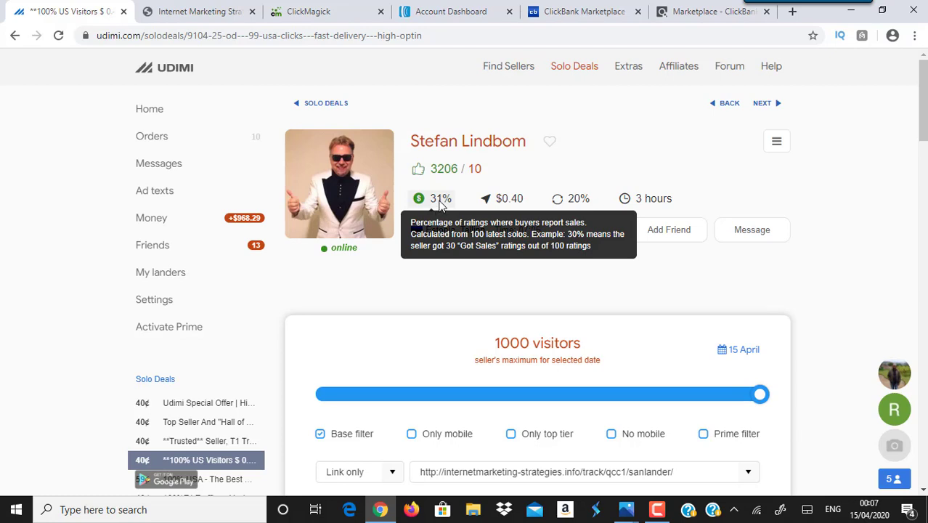
{"action": "mouse_move", "coordinate": [440, 208]}
- Examine this seller's traffic geography and buyer ratings for sales and opt-in feedback, ending back at the profile's sales percentage
{"action": "scroll", "coordinate": [922, 101], "scroll_direction": "down", "scroll_amount": 5}
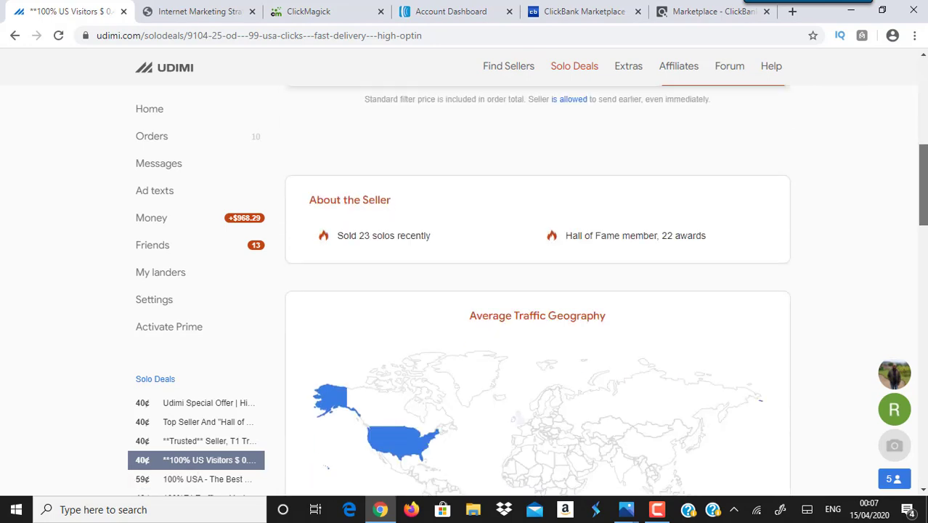
{"action": "scroll", "coordinate": [594, 287], "scroll_direction": "down", "scroll_amount": 15}
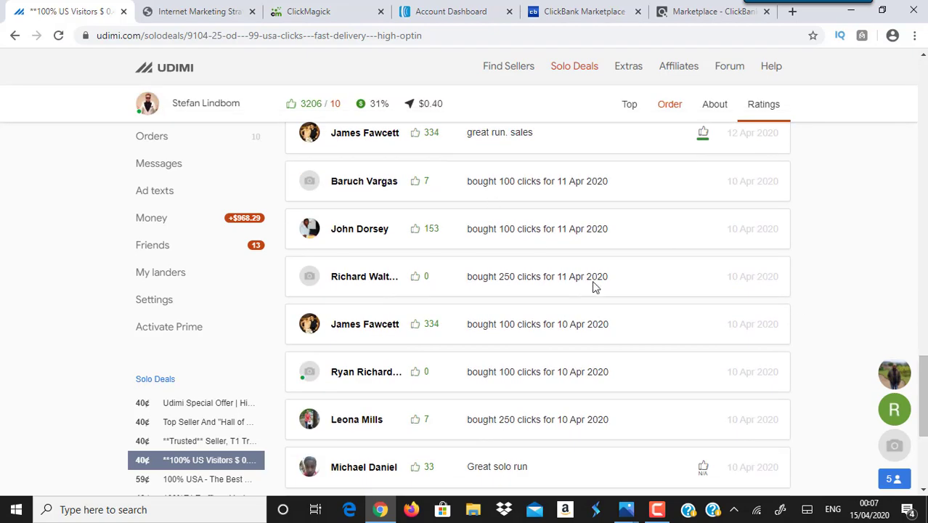
{"action": "scroll", "coordinate": [921, 320], "scroll_direction": "down", "scroll_amount": 4}
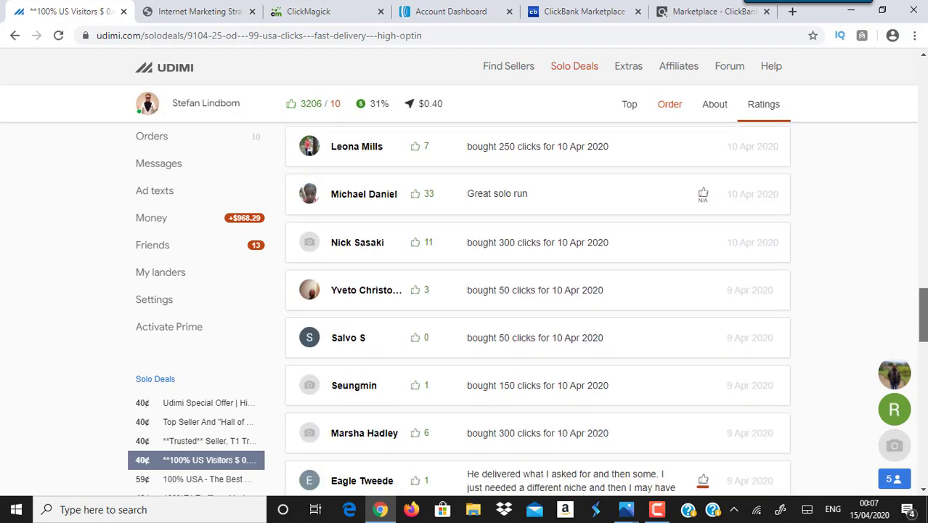
{"action": "scroll", "coordinate": [537, 309], "scroll_direction": "down", "scroll_amount": 1}
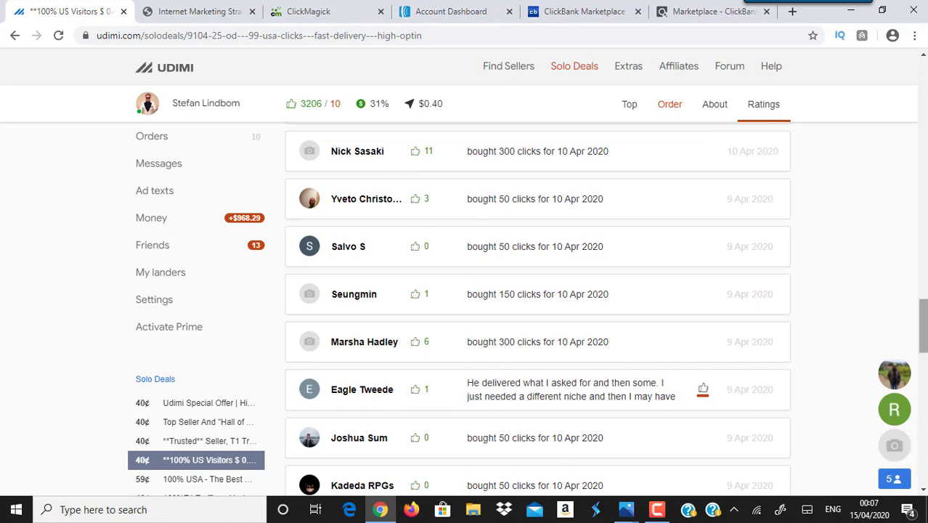
{"action": "scroll", "coordinate": [922, 325], "scroll_direction": "down", "scroll_amount": 6}
{"action": "scroll", "coordinate": [537, 312], "scroll_direction": "down", "scroll_amount": 8}
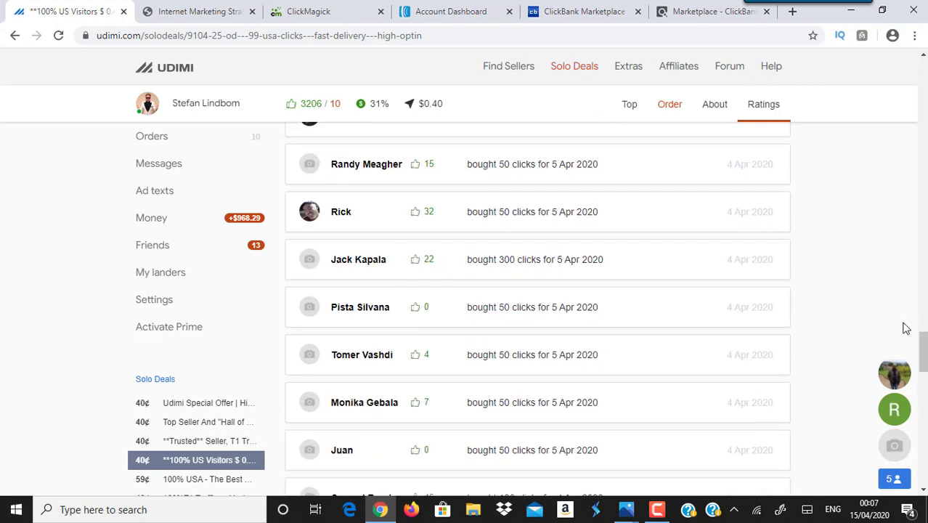
{"action": "scroll", "coordinate": [905, 328], "scroll_direction": "down", "scroll_amount": 3}
{"action": "scroll", "coordinate": [537, 312], "scroll_direction": "down", "scroll_amount": 2}
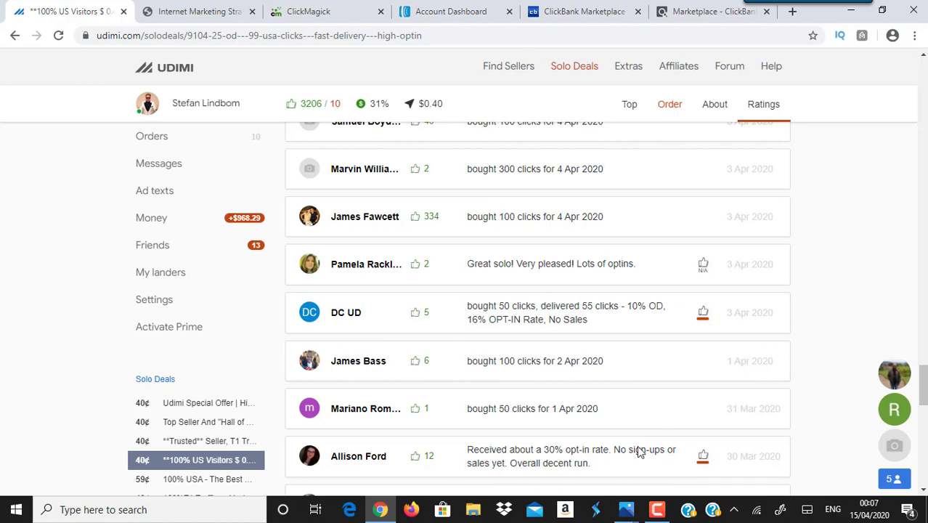
{"action": "scroll", "coordinate": [537, 305], "scroll_direction": "down", "scroll_amount": 2}
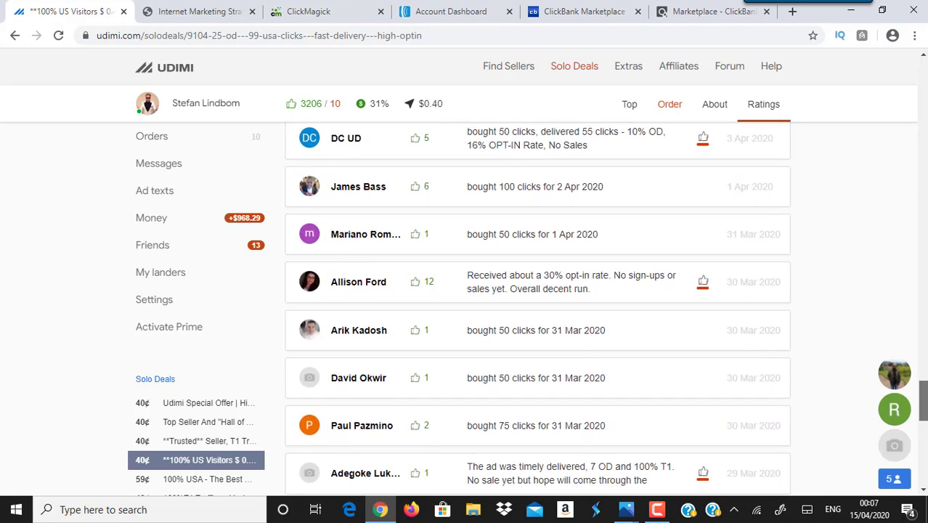
{"action": "scroll", "coordinate": [537, 305], "scroll_direction": "down", "scroll_amount": 1}
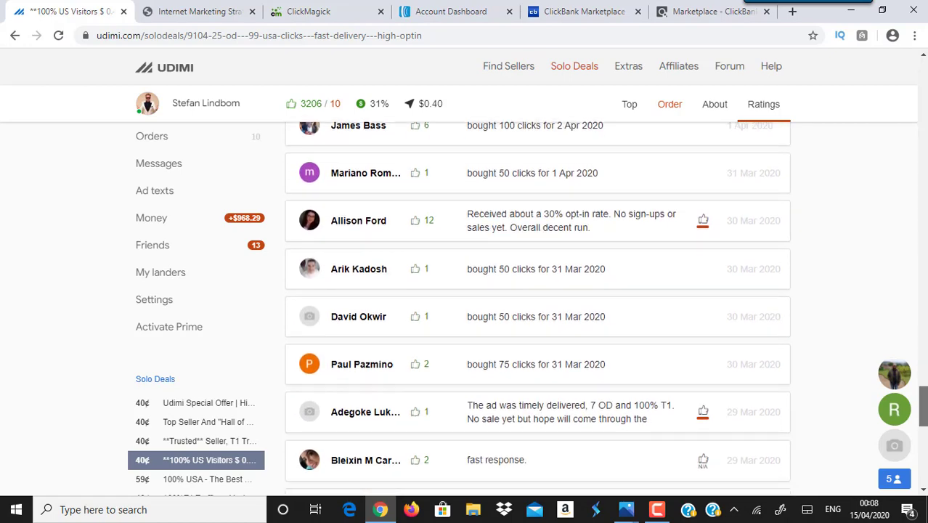
{"action": "scroll", "coordinate": [662, 352], "scroll_direction": "down", "scroll_amount": 1}
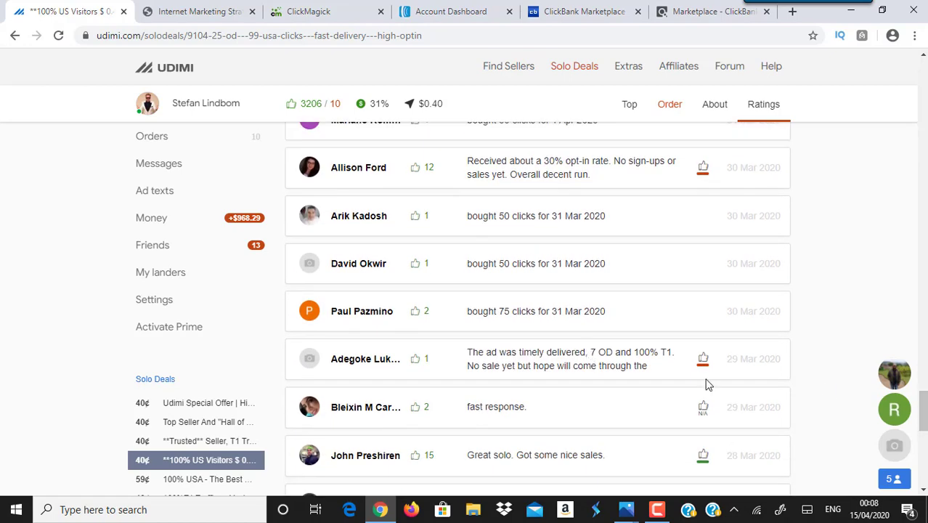
{"action": "scroll", "coordinate": [537, 305], "scroll_direction": "down", "scroll_amount": 3}
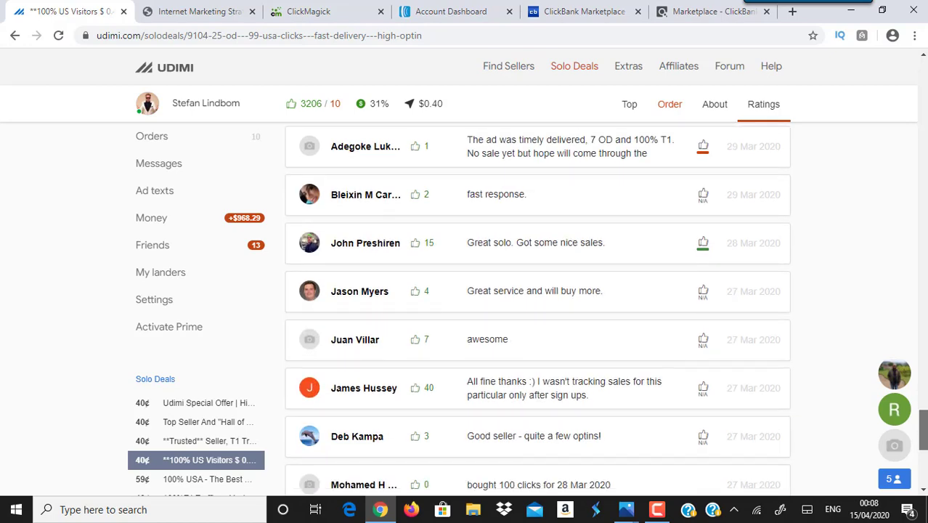
{"action": "scroll", "coordinate": [537, 305], "scroll_direction": "down", "scroll_amount": 6}
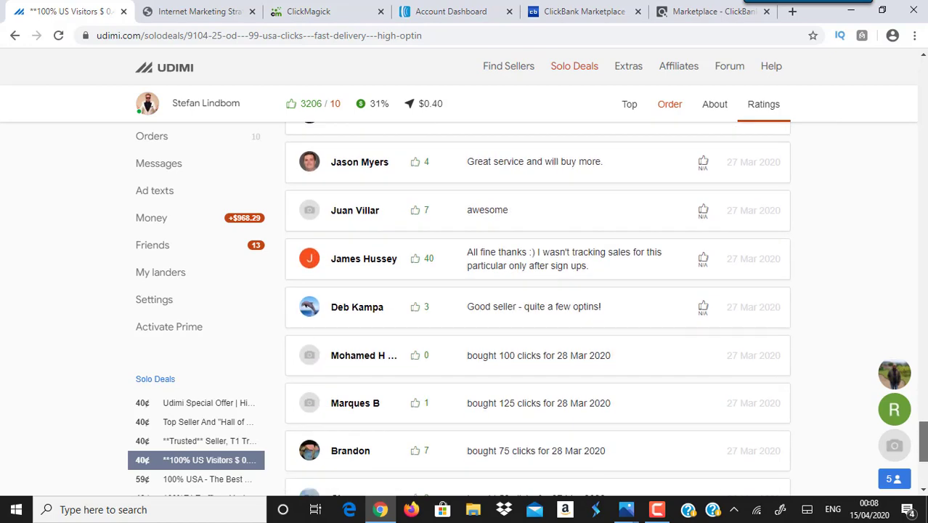
{"action": "scroll", "coordinate": [538, 305], "scroll_direction": "up", "scroll_amount": 15}
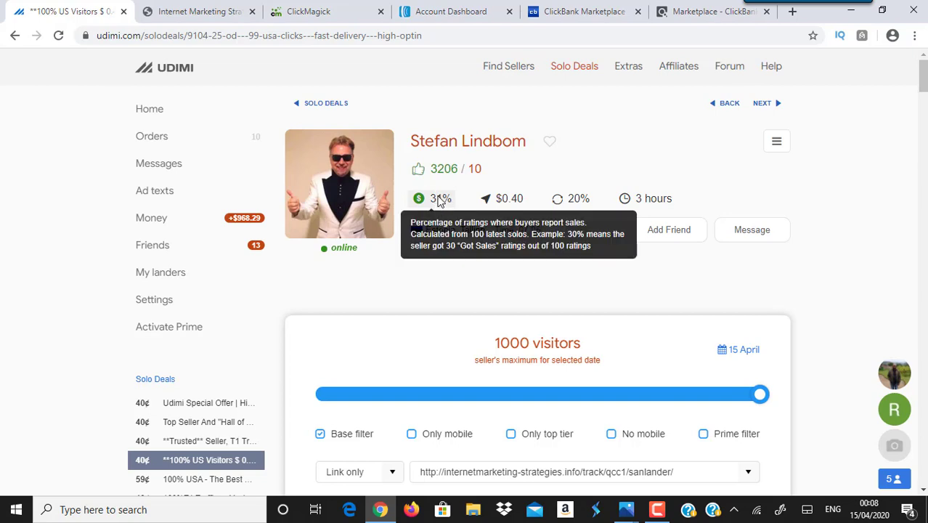
- Return to the Solo Deals listings, open the "PREMIUM TRAFFIC, Google List, 95% Top Tier" deal, and check its sales percentage and visitor order form
{"action": "left_click", "coordinate": [14, 35]}
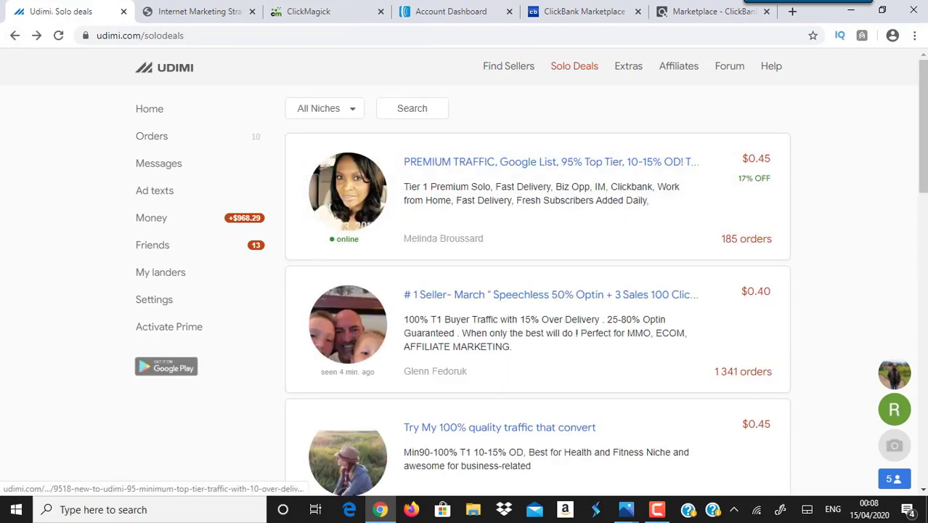
{"action": "left_click", "coordinate": [531, 165]}
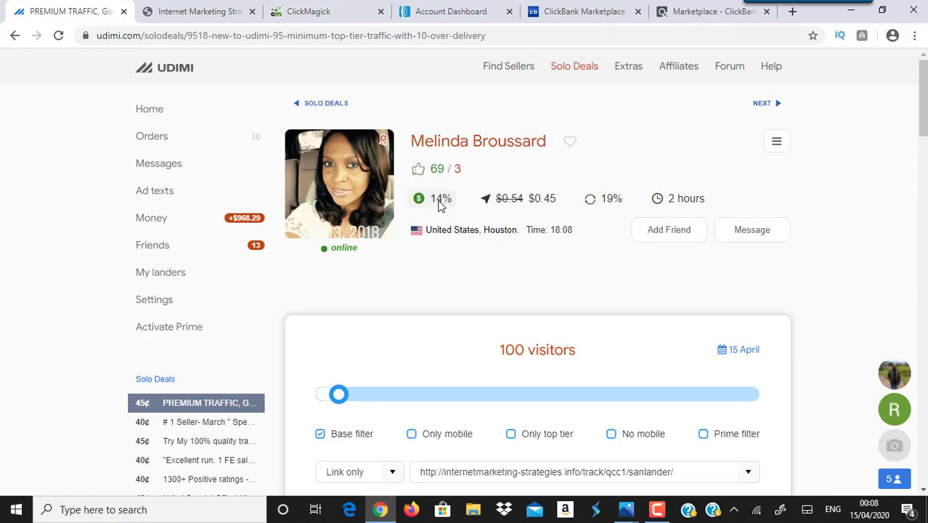
{"action": "mouse_move", "coordinate": [439, 207]}
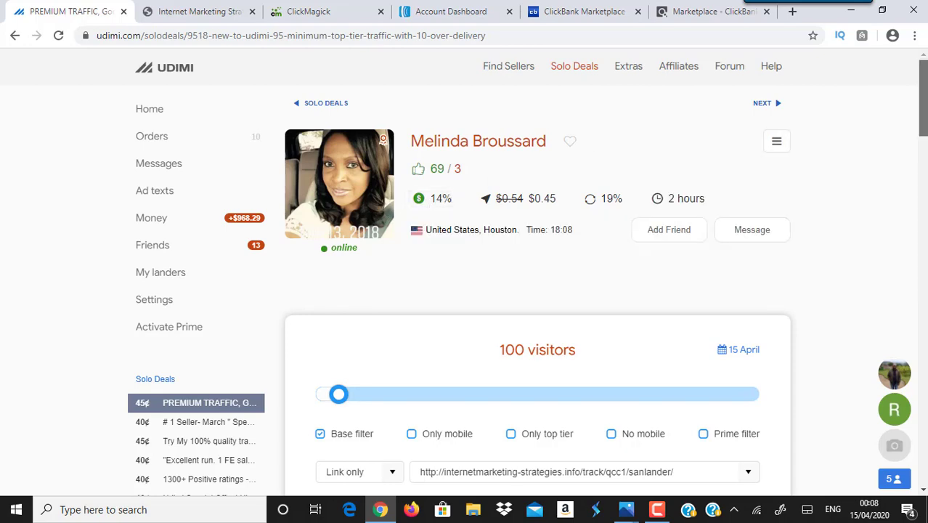
{"action": "left_click_drag", "start_coordinate": [922, 98], "coordinate": [922, 127]}
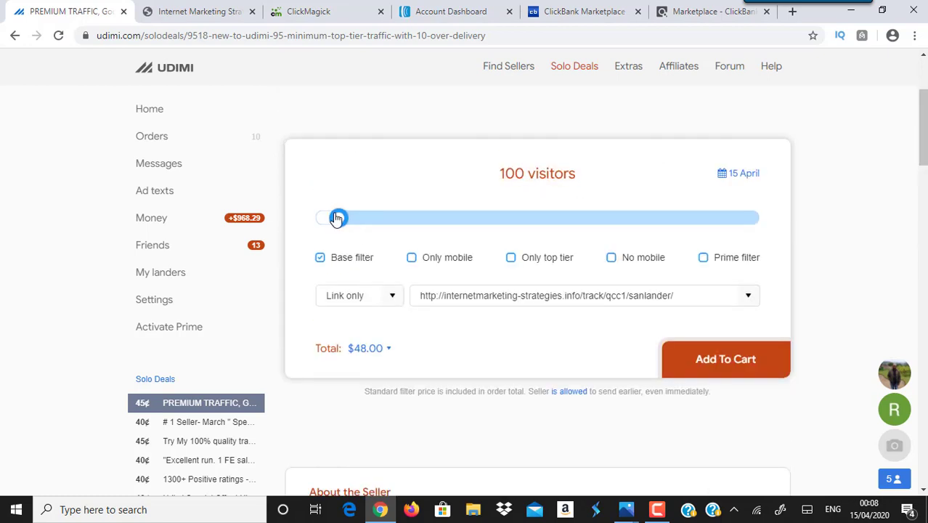
{"action": "left_click_drag", "start_coordinate": [338, 218], "coordinate": [306, 233]}
- Examine the premium traffic seller's description, traffic geography and buyer ratings, including the negative feedback, ending back at the profile summary
{"action": "scroll", "coordinate": [920, 215], "scroll_direction": "down", "scroll_amount": 4}
{"action": "scroll", "coordinate": [537, 290], "scroll_direction": "down", "scroll_amount": 2}
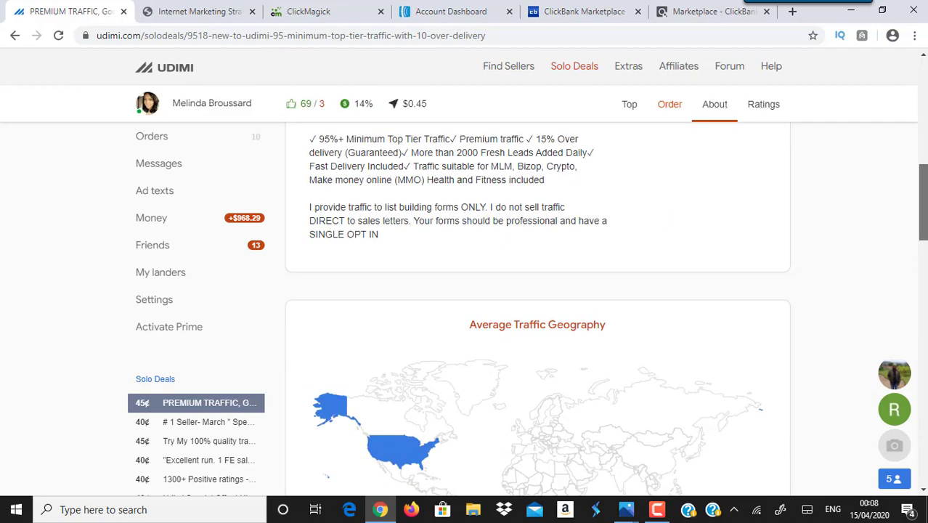
{"action": "scroll", "coordinate": [537, 313], "scroll_direction": "down", "scroll_amount": 7}
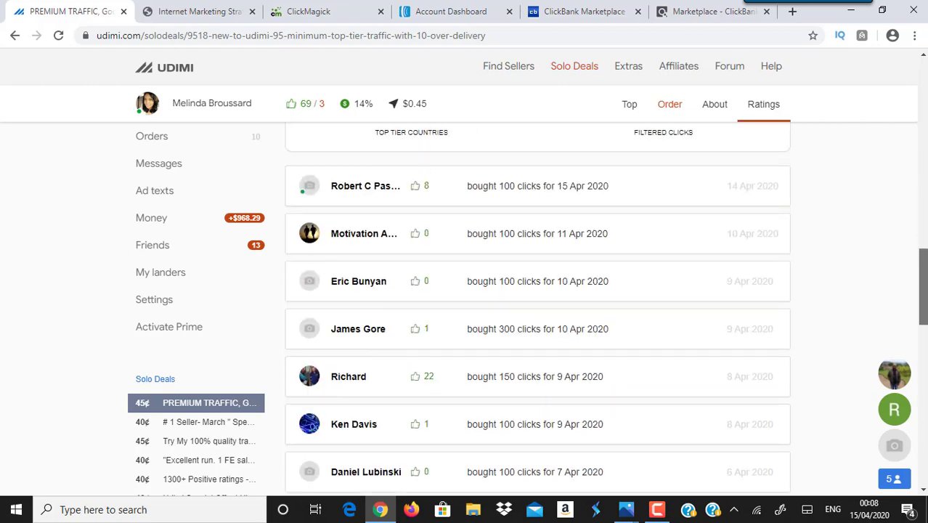
{"action": "scroll", "coordinate": [537, 312], "scroll_direction": "down", "scroll_amount": 5}
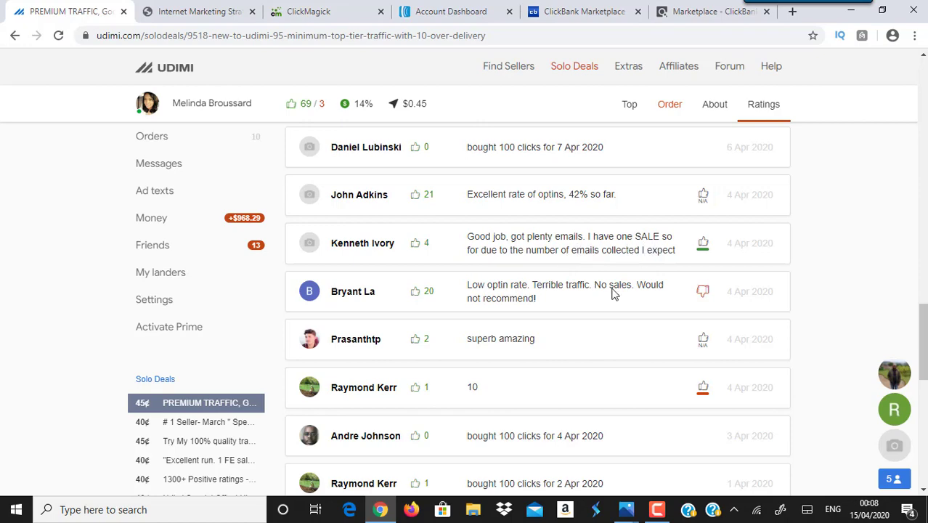
{"action": "scroll", "coordinate": [920, 341], "scroll_direction": "down", "scroll_amount": 8}
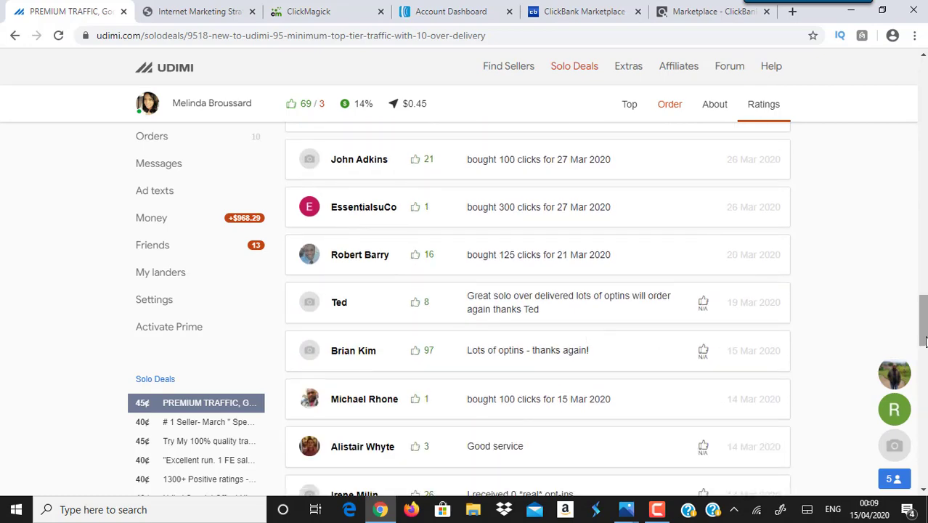
{"action": "scroll", "coordinate": [921, 337], "scroll_direction": "down", "scroll_amount": 2}
{"action": "scroll", "coordinate": [921, 338], "scroll_direction": "down", "scroll_amount": 5}
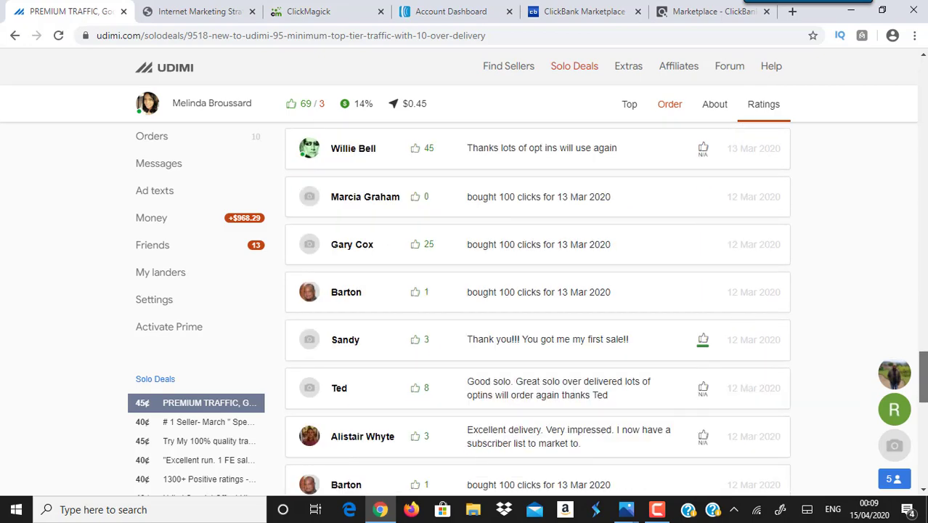
{"action": "scroll", "coordinate": [921, 337], "scroll_direction": "down", "scroll_amount": 1}
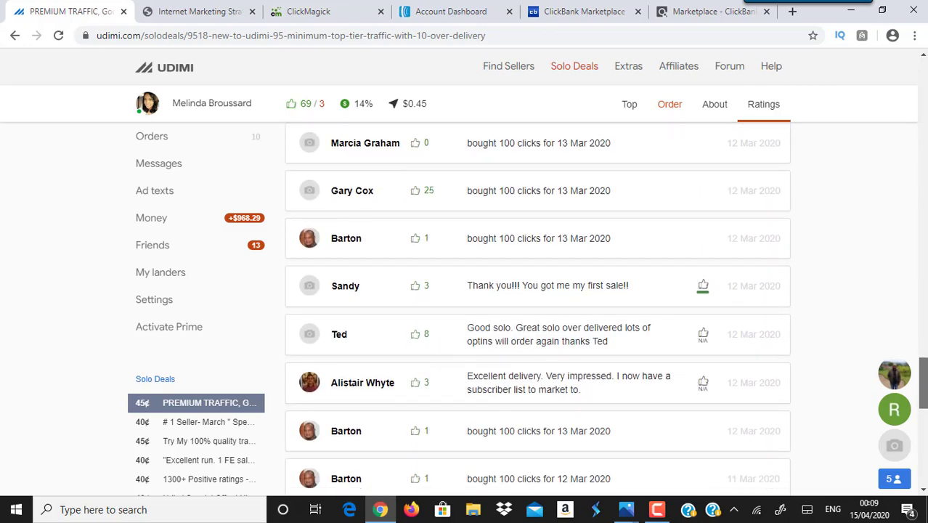
{"action": "scroll", "coordinate": [537, 308], "scroll_direction": "down", "scroll_amount": 6}
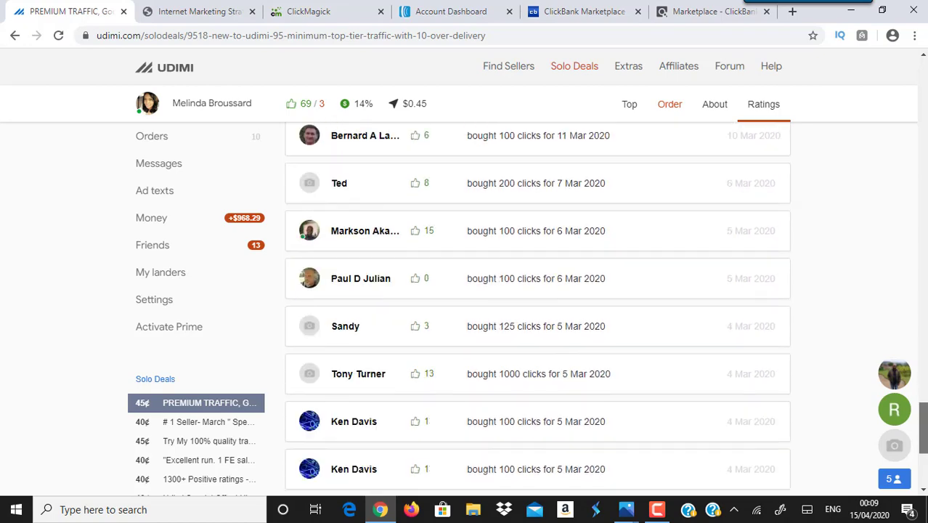
{"action": "left_click_drag", "start_coordinate": [922, 439], "coordinate": [915, 41]}
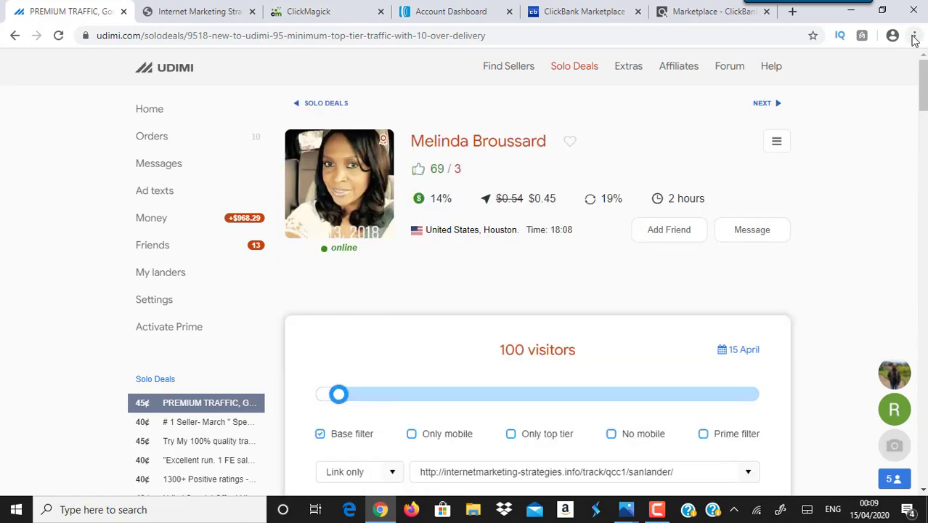
- Return to the Solo Deals listings, open the $0.59 "I received Optin rate" deal, and check the seller's profile statistics and past orders
{"action": "left_click", "coordinate": [11, 36]}
{"action": "left_click_drag", "start_coordinate": [921, 127], "coordinate": [920, 344]}
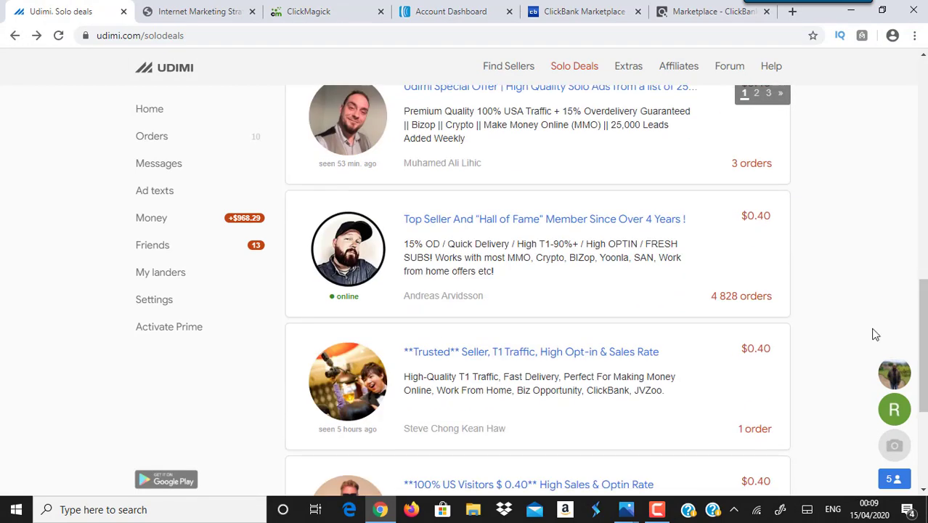
{"action": "scroll", "coordinate": [872, 334], "scroll_direction": "down", "scroll_amount": 3}
{"action": "scroll", "coordinate": [537, 290], "scroll_direction": "down", "scroll_amount": 5}
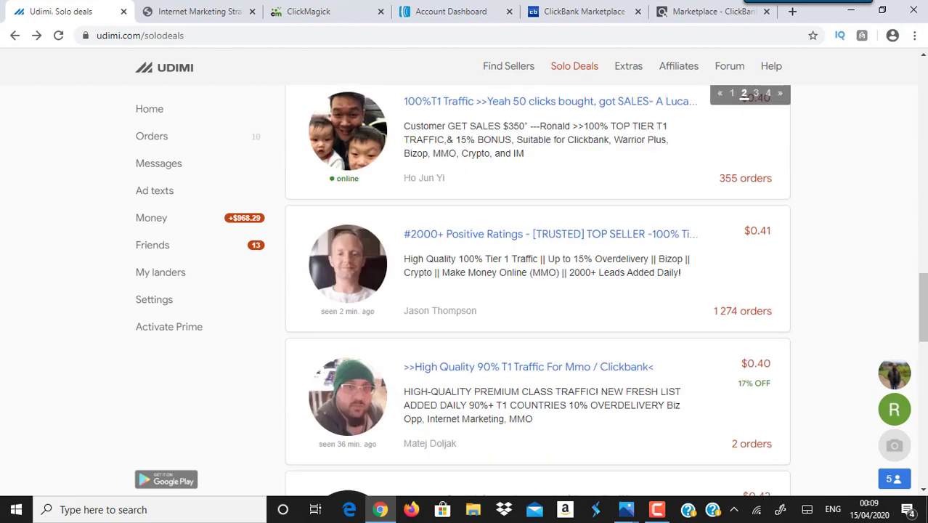
{"action": "left_click_drag", "start_coordinate": [919, 300], "coordinate": [921, 360]}
{"action": "left_click", "coordinate": [526, 374]}
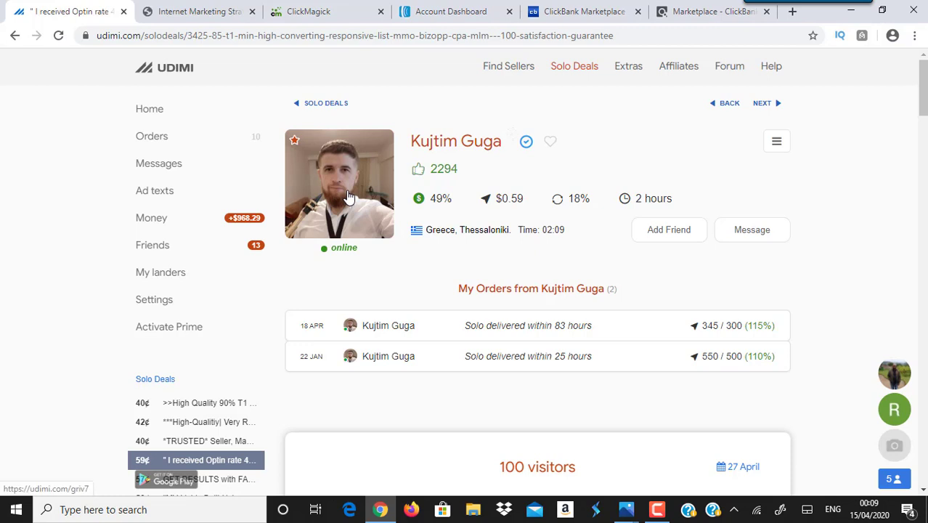
{"action": "mouse_move", "coordinate": [501, 196]}
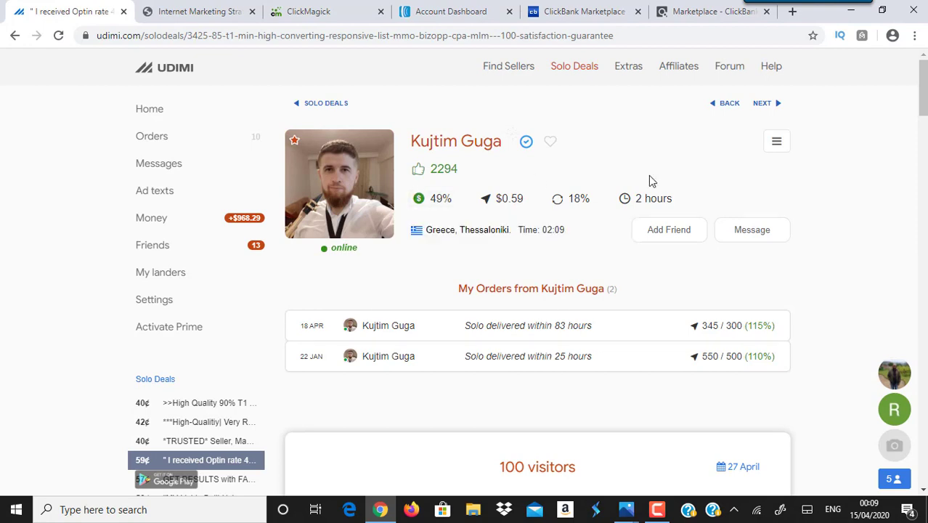
- Review the $0.59 seller's order options, FAQ and buyer ratings, looking for feedback on sales and opt-ins
{"action": "scroll", "coordinate": [537, 290], "scroll_direction": "down", "scroll_amount": 8}
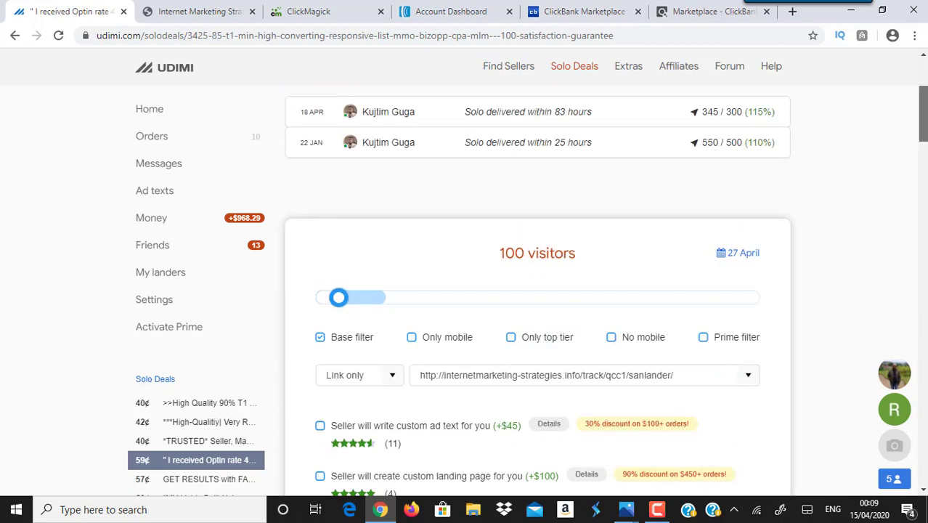
{"action": "scroll", "coordinate": [537, 291], "scroll_direction": "down", "scroll_amount": 15}
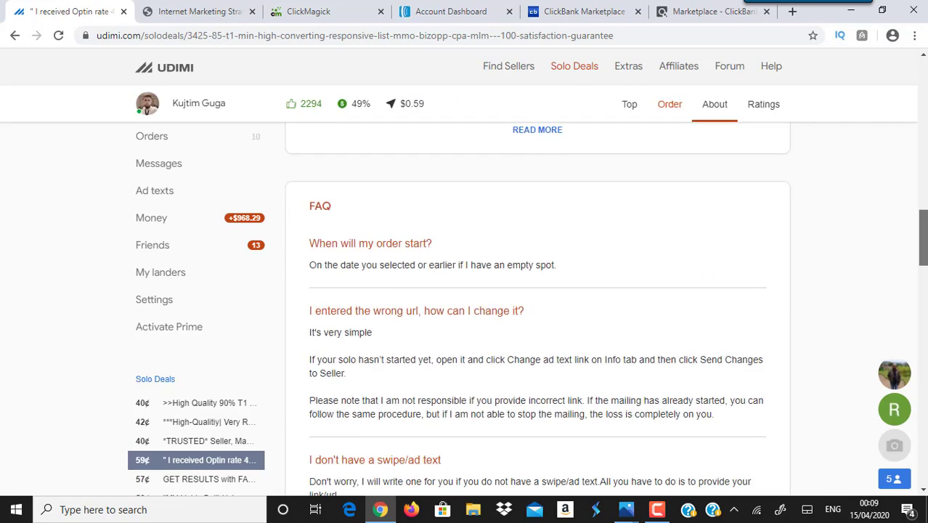
{"action": "scroll", "coordinate": [537, 290], "scroll_direction": "down", "scroll_amount": 8}
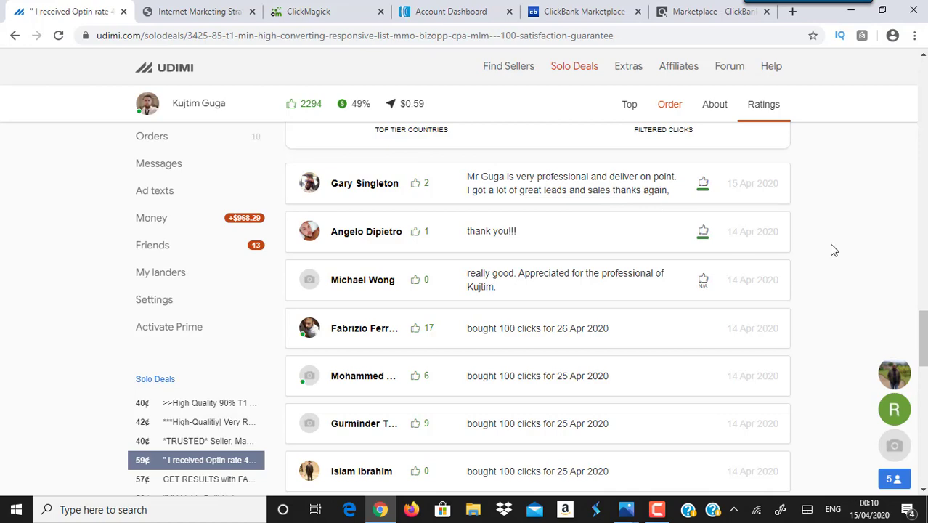
{"action": "left_click_drag", "start_coordinate": [921, 319], "coordinate": [922, 367]}
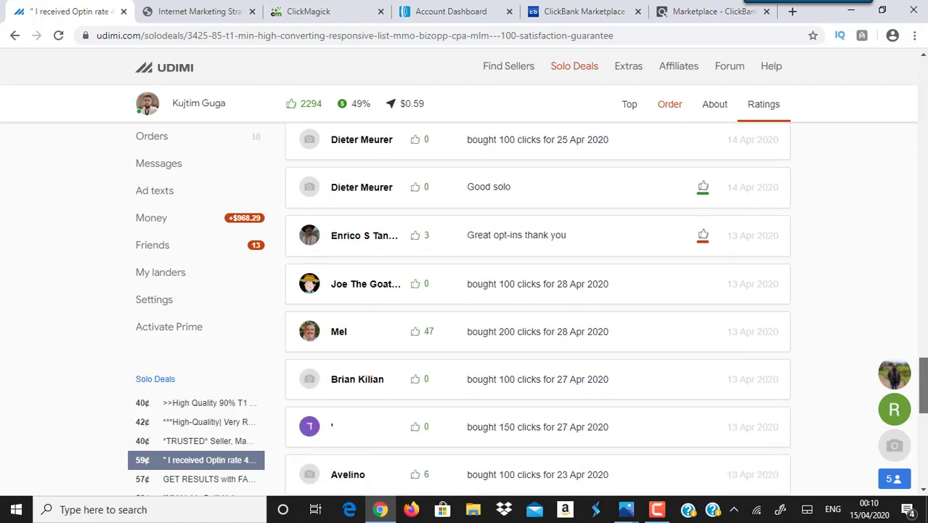
{"action": "scroll", "coordinate": [770, 339], "scroll_direction": "down", "scroll_amount": 10}
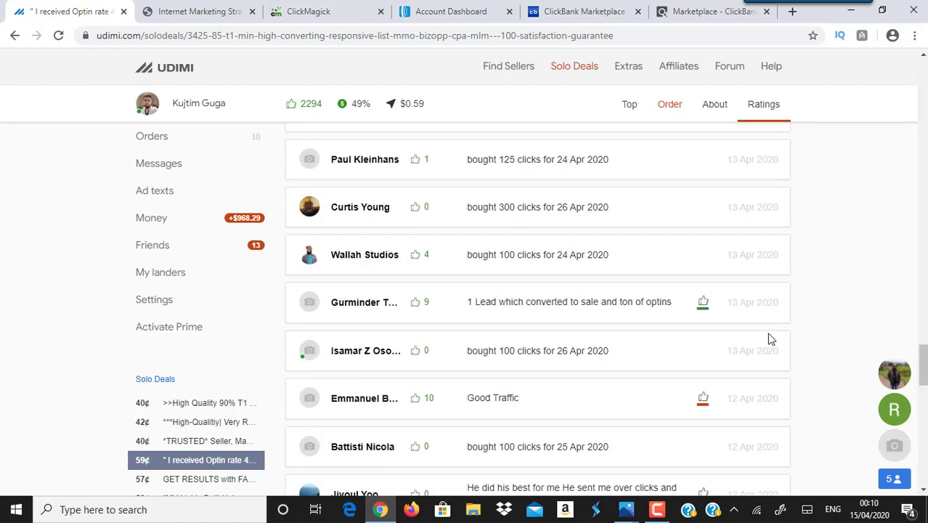
- Read older buyer ratings of the $0.59 seller for comments about sales and traffic quality
{"action": "left_click_drag", "start_coordinate": [922, 362], "coordinate": [922, 381]}
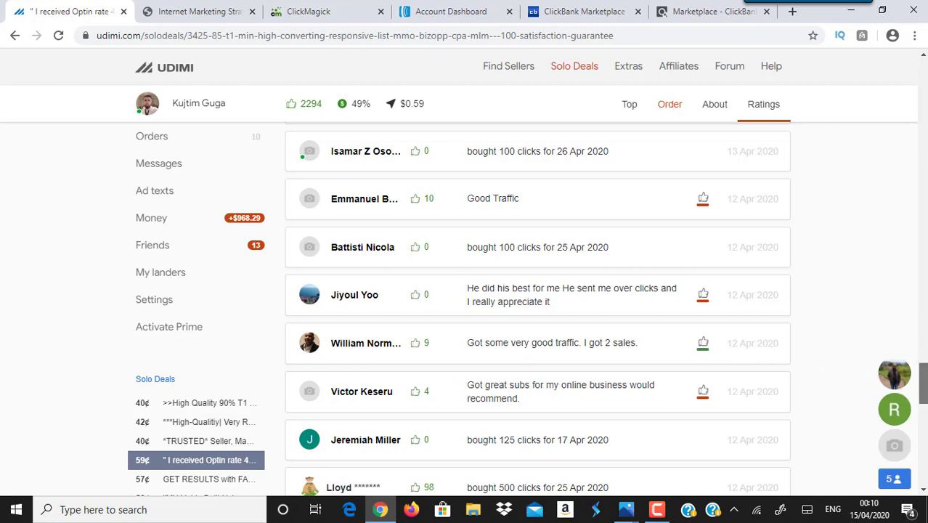
{"action": "left_click_drag", "start_coordinate": [922, 383], "coordinate": [922, 405]}
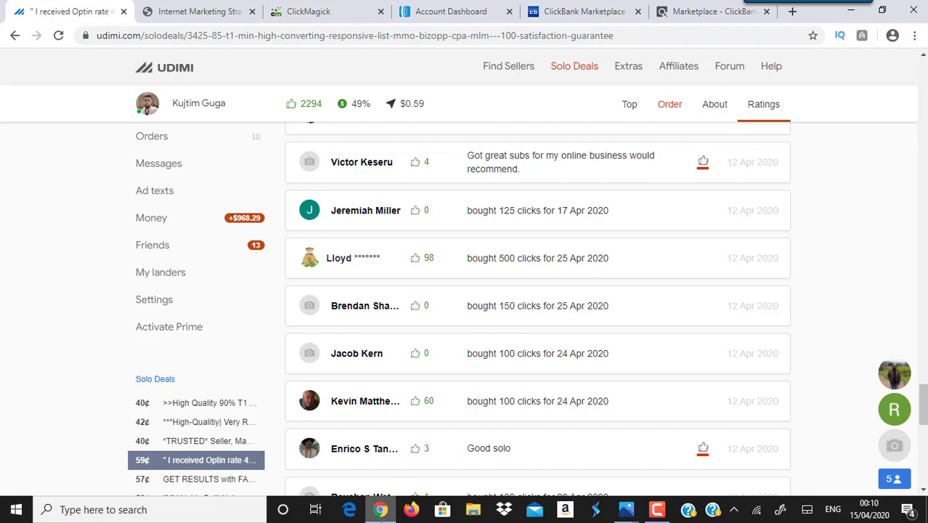
- Switch to the desktop and open the image 2019-07-02_00-31-15.png inside the nested "Testimonials of my method" folder
{"action": "left_click", "coordinate": [380, 509]}
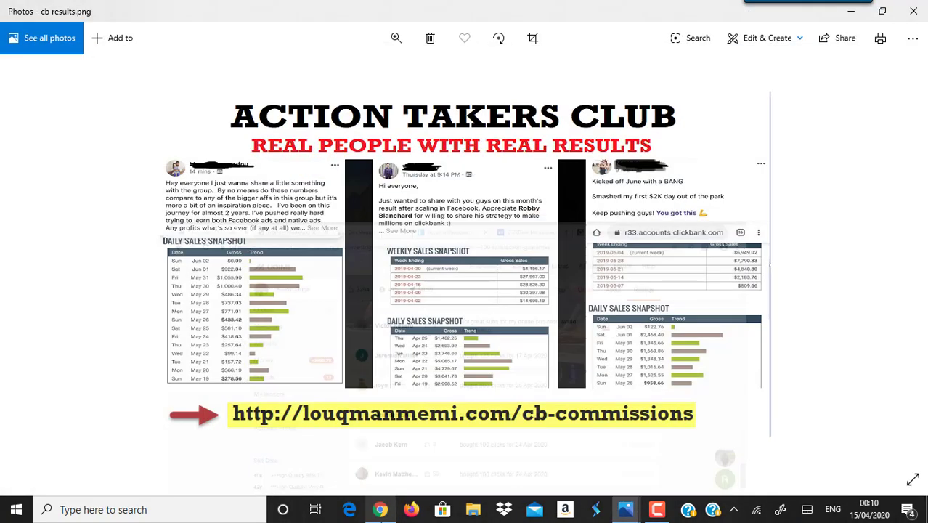
{"action": "right_click", "coordinate": [676, 514]}
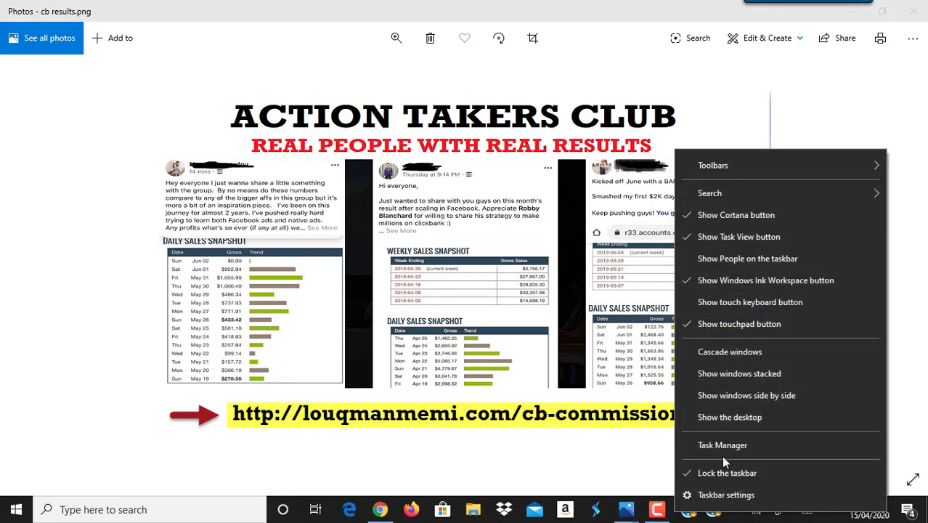
{"action": "left_click", "coordinate": [732, 425]}
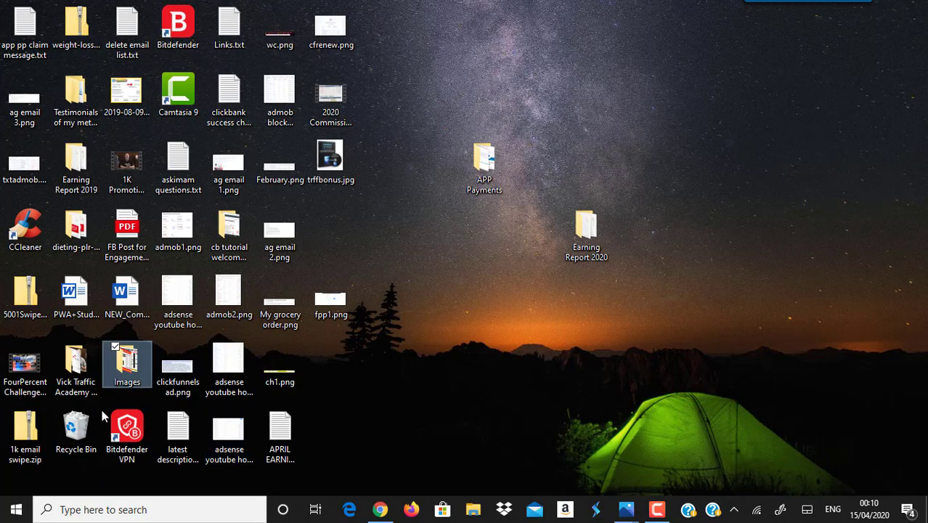
{"action": "left_click", "coordinate": [85, 105]}
{"action": "double_click", "coordinate": [85, 105]}
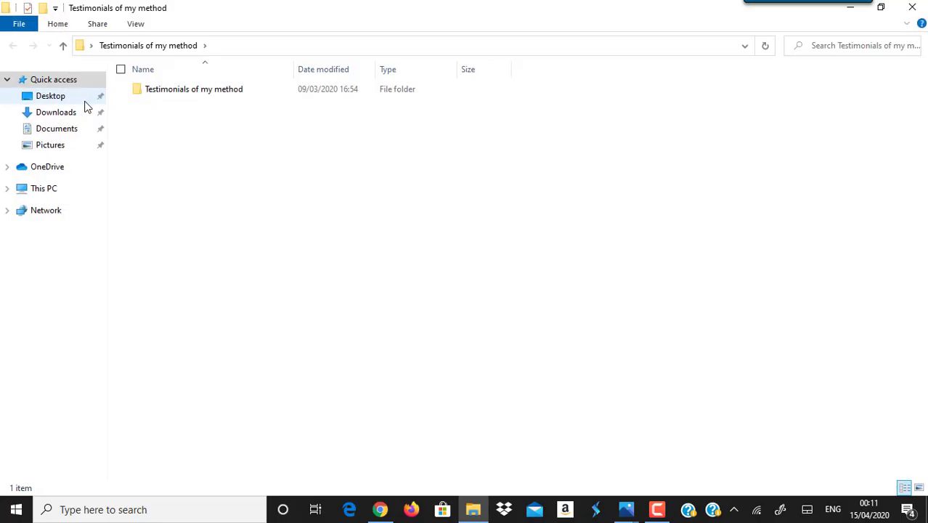
{"action": "double_click", "coordinate": [186, 94]}
{"action": "left_click", "coordinate": [182, 92]}
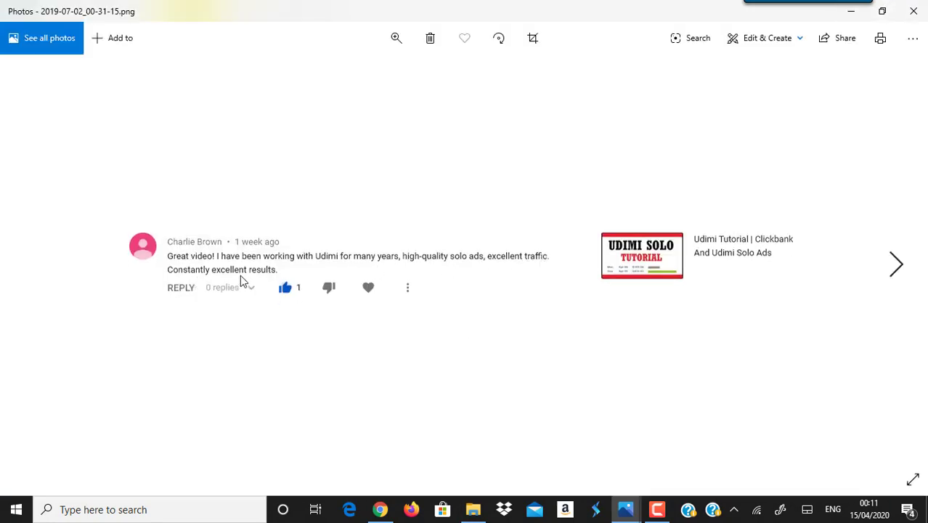
- Read through the following testimonial images up to 2020-01-12_09-09-19.png
{"action": "left_click", "coordinate": [898, 268]}
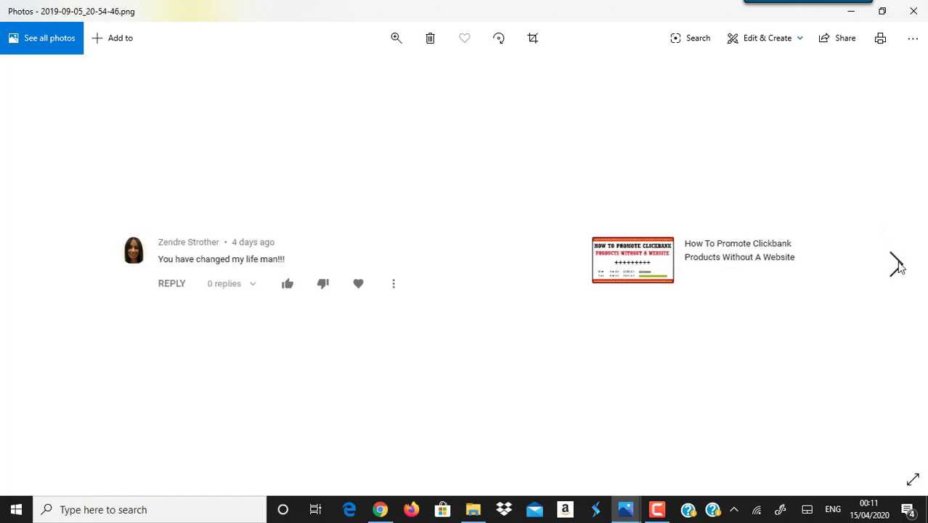
{"action": "left_click", "coordinate": [898, 267]}
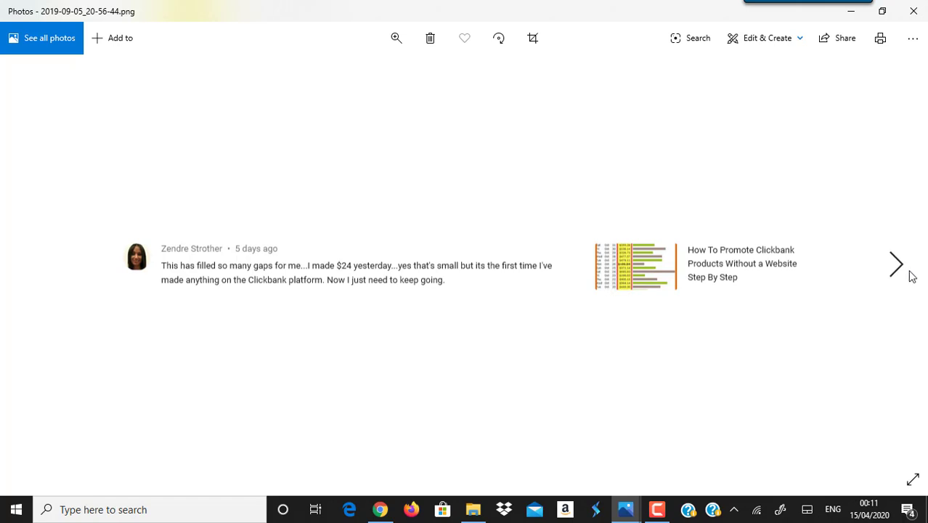
{"action": "left_click", "coordinate": [897, 267]}
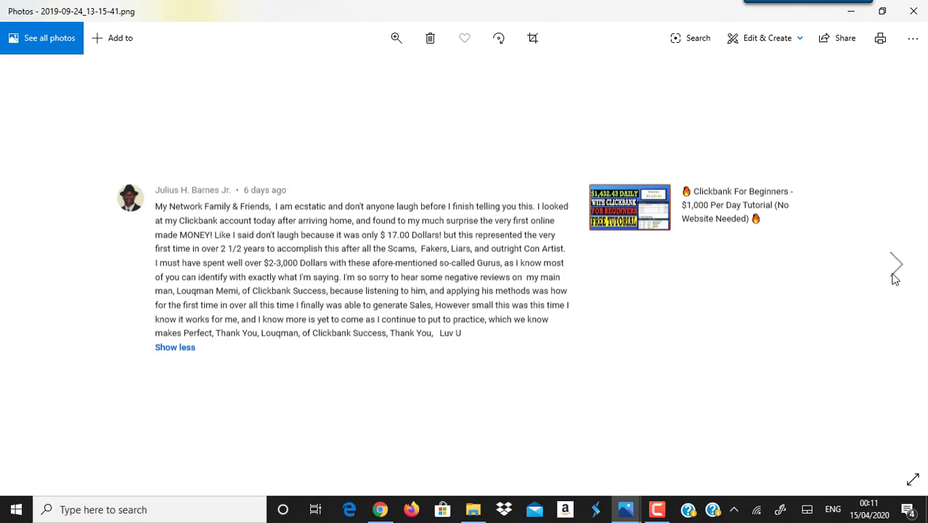
{"action": "left_click", "coordinate": [897, 266]}
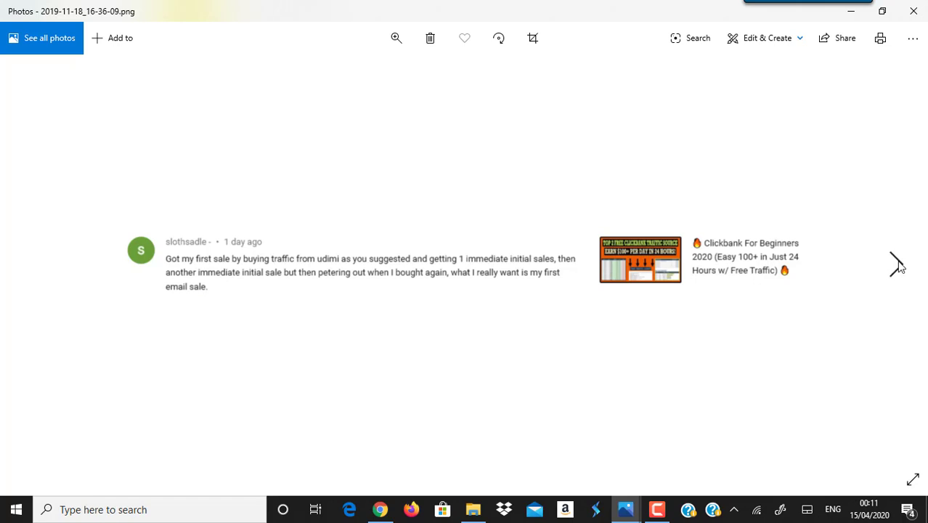
{"action": "left_click", "coordinate": [898, 267]}
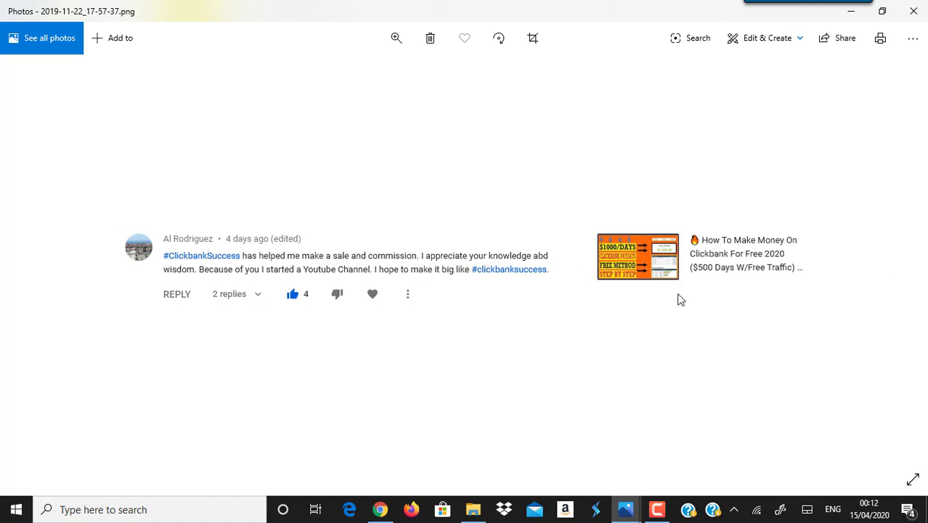
{"action": "mouse_move", "coordinate": [918, 291]}
{"action": "left_click", "coordinate": [897, 264]}
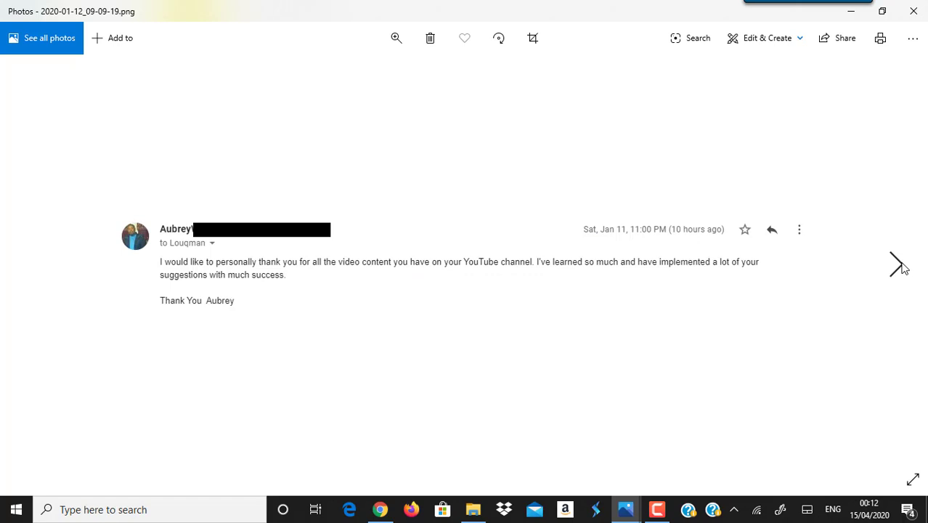
- Go through the remaining testimonial images, including the solo ads sale and Comments Proof ones, ending at udimi.png
{"action": "left_click", "coordinate": [897, 264]}
{"action": "left_click", "coordinate": [899, 265]}
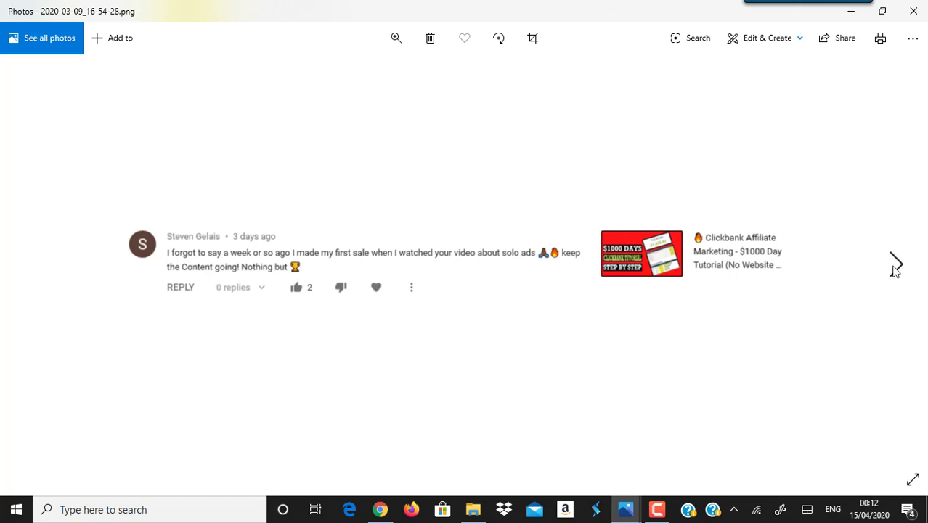
{"action": "left_click", "coordinate": [894, 265]}
{"action": "left_click", "coordinate": [895, 265]}
{"action": "left_click", "coordinate": [895, 265]}
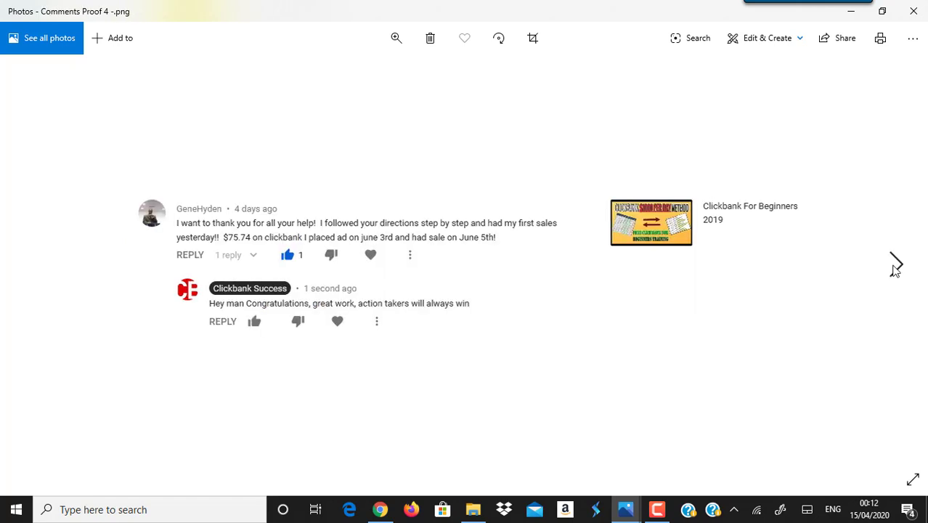
{"action": "left_click", "coordinate": [895, 267]}
{"action": "scroll", "coordinate": [900, 232], "scroll_direction": "up", "scroll_amount": 2}
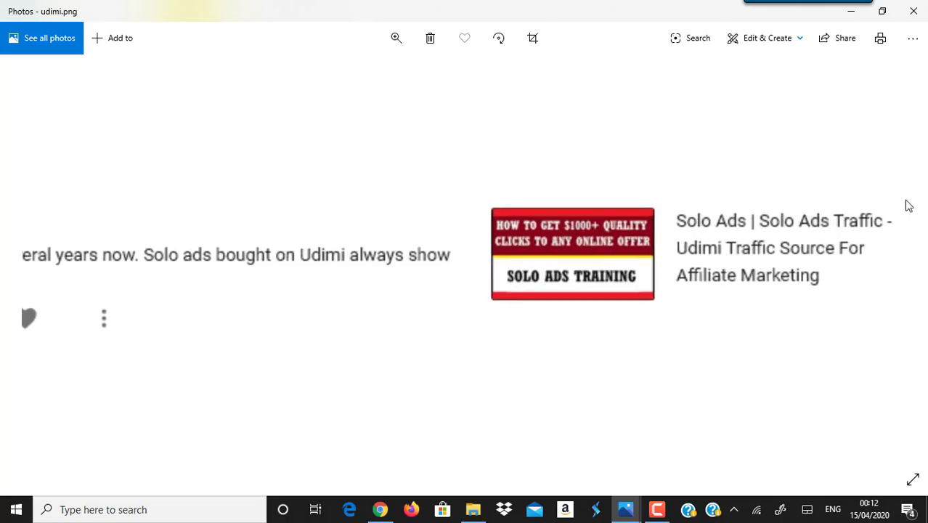
- Close the testimonial image and its folder, and switch back to the Udimi seller page in Chrome
{"action": "left_click", "coordinate": [915, 11]}
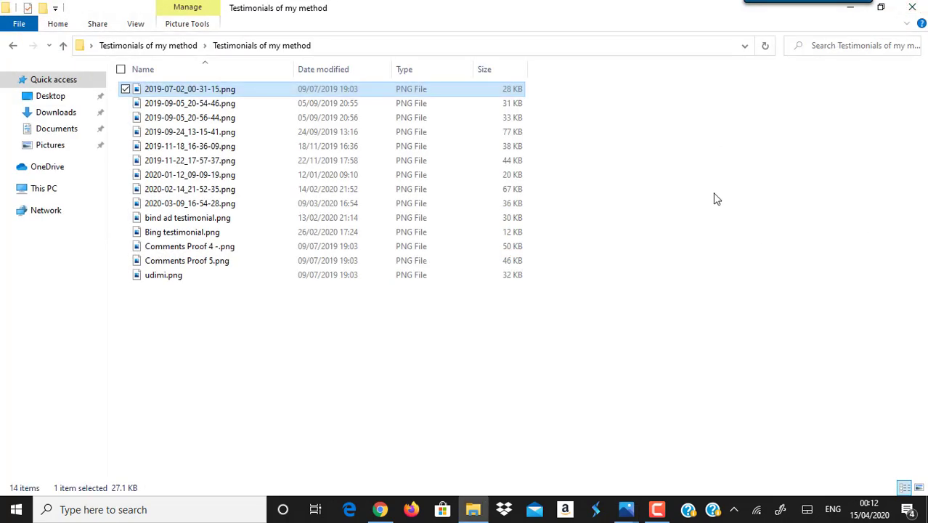
{"action": "left_click", "coordinate": [914, 8]}
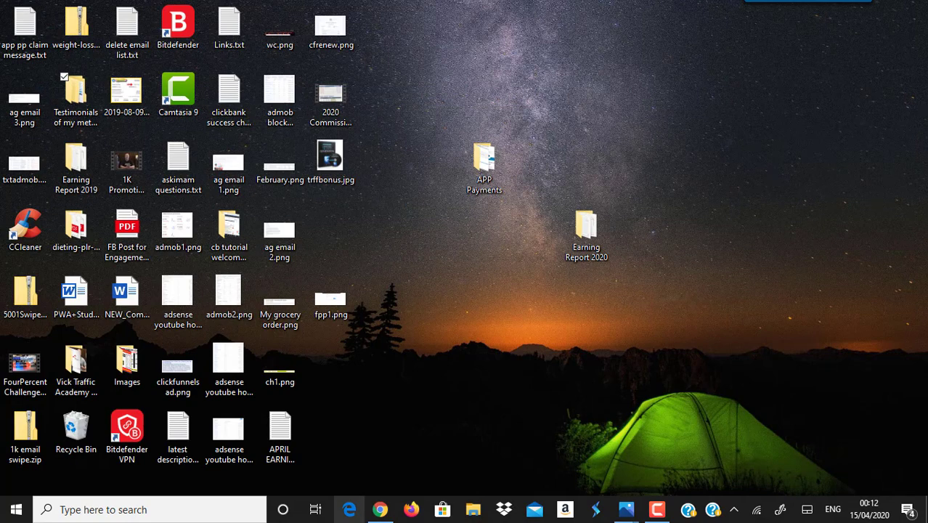
{"action": "left_click", "coordinate": [379, 508]}
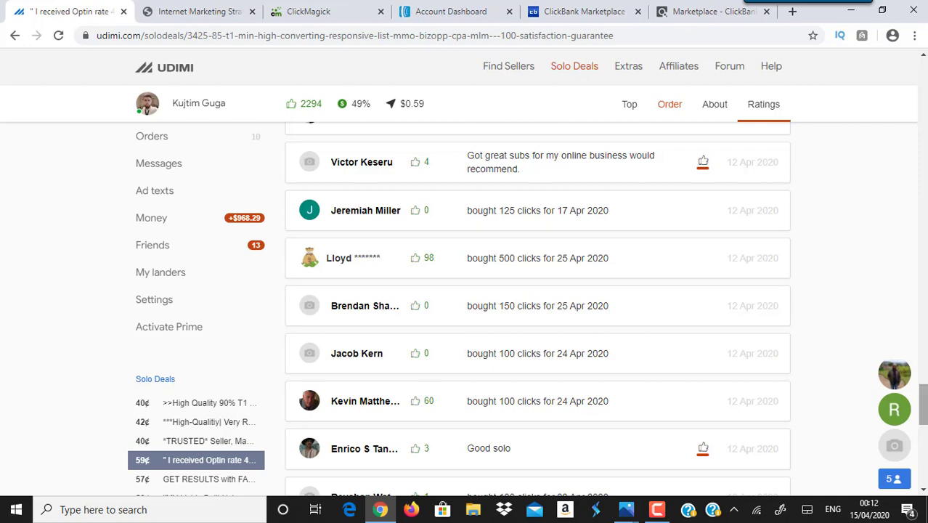
- Review the rest of the $0.59 seller's buyer ratings for opt-in rates and sales, ending at the profile summary
{"action": "left_click_drag", "start_coordinate": [921, 404], "coordinate": [921, 436]}
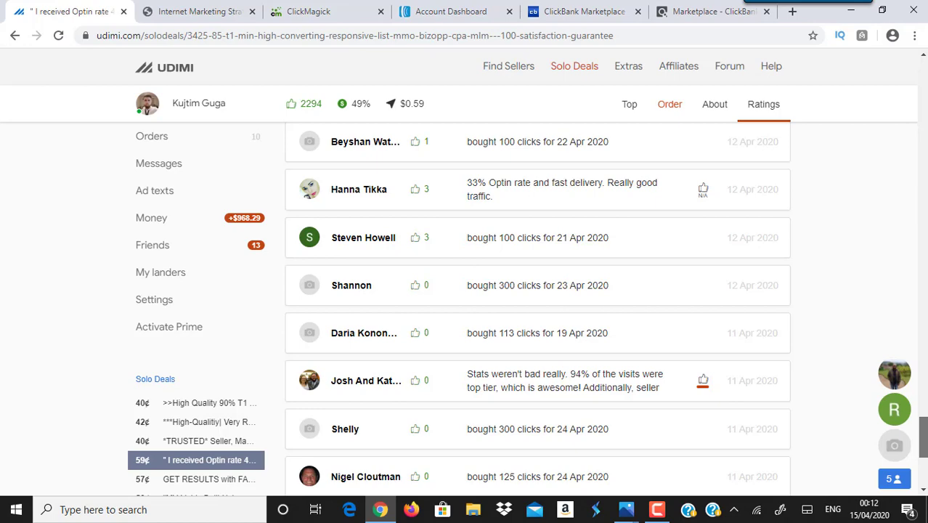
{"action": "scroll", "coordinate": [537, 310], "scroll_direction": "down", "scroll_amount": 6}
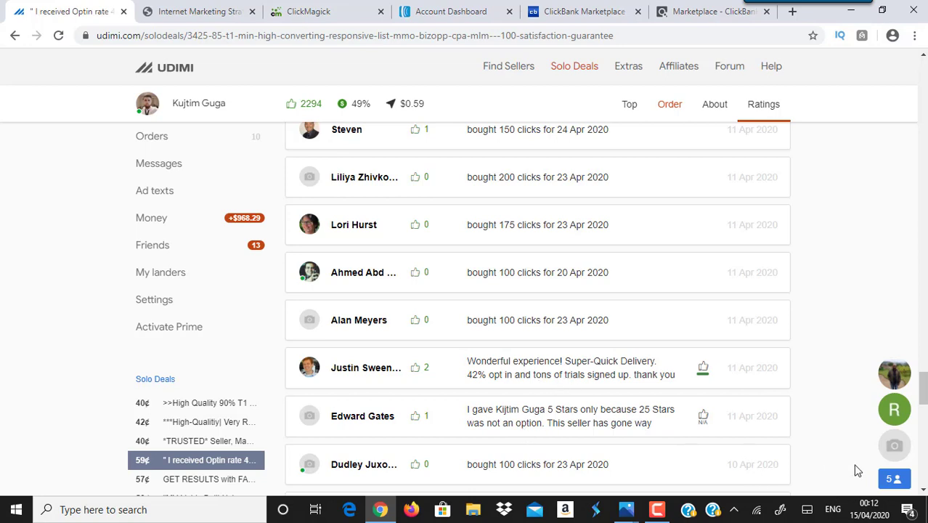
{"action": "scroll", "coordinate": [537, 309], "scroll_direction": "down", "scroll_amount": 2}
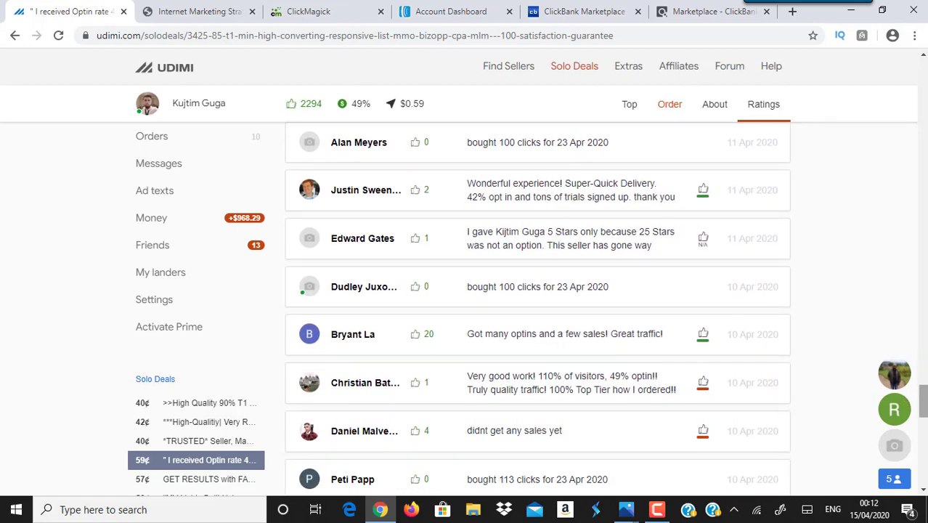
{"action": "left_click_drag", "start_coordinate": [920, 399], "coordinate": [921, 212]}
{"action": "scroll", "coordinate": [489, 127], "scroll_direction": "up", "scroll_amount": 15}
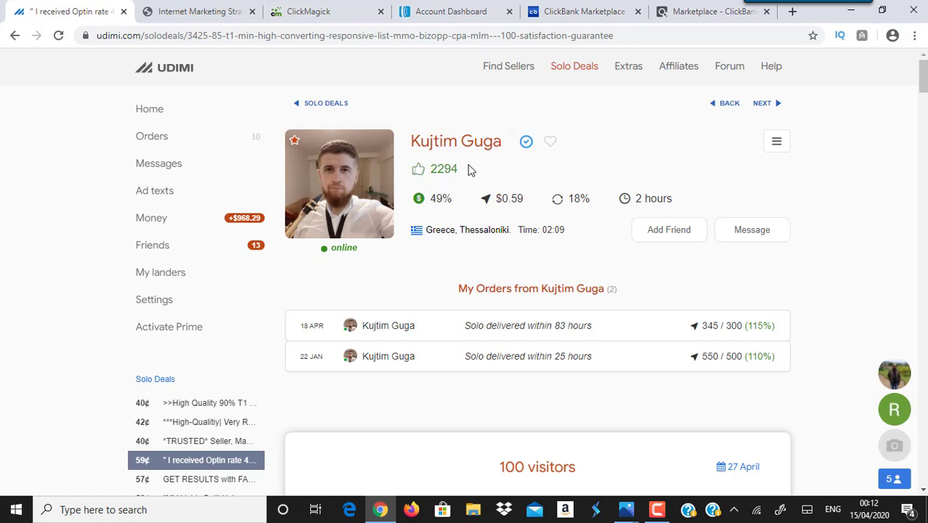
{"action": "mouse_move", "coordinate": [428, 207]}
{"action": "mouse_move", "coordinate": [921, 86]}
{"action": "left_mouse_down"}
{"action": "mouse_move", "coordinate": [922, 116]}
{"action": "mouse_move", "coordinate": [922, 86]}
{"action": "left_mouse_up"}
- Check the ClickBank marketplace offers and the AWeber account dashboard, and return to the Udimi seller profile
{"action": "left_click", "coordinate": [681, 9]}
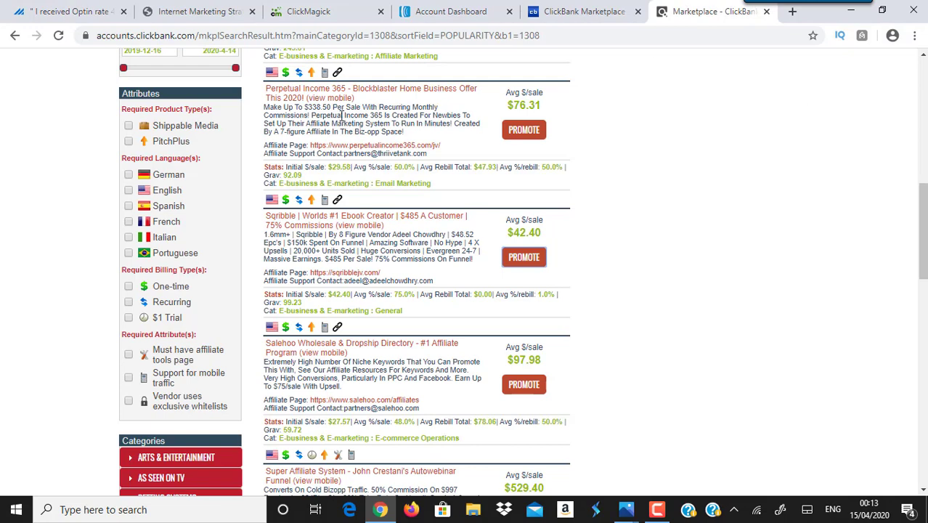
{"action": "left_click", "coordinate": [450, 11]}
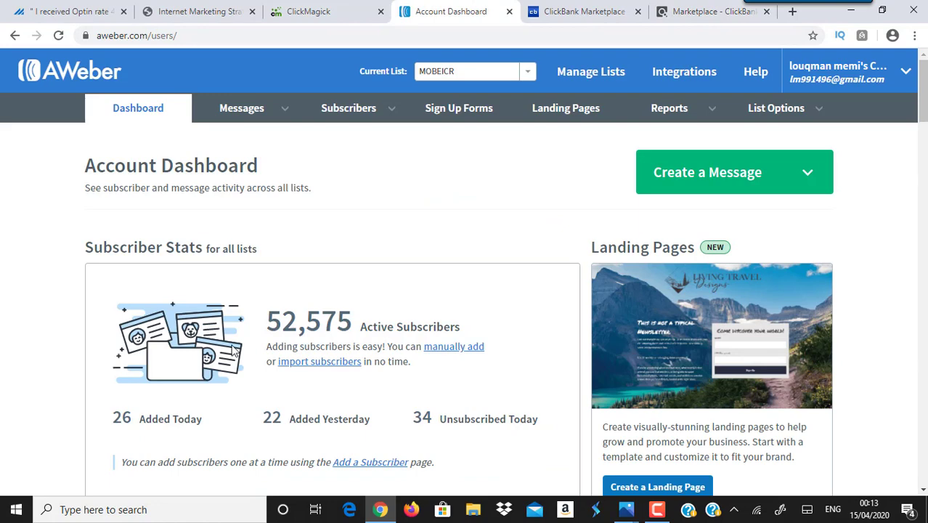
{"action": "left_click", "coordinate": [118, 9]}
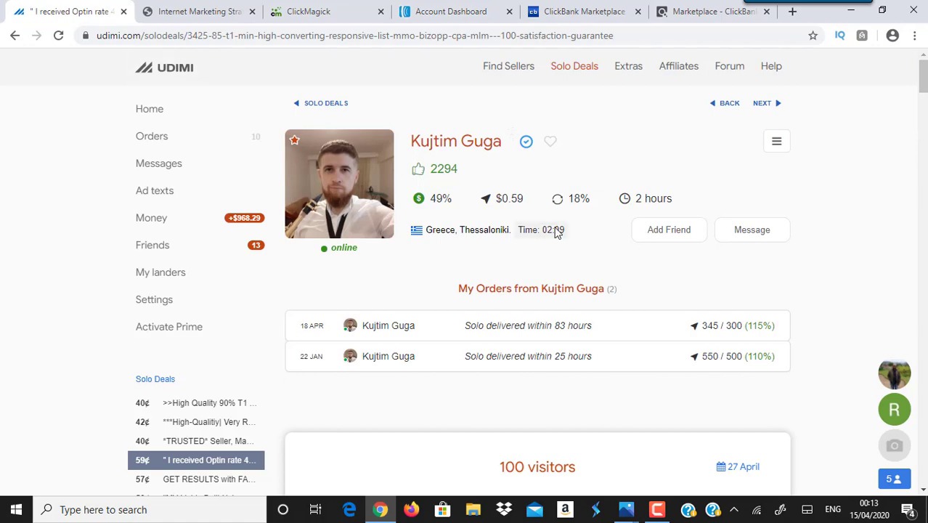
- Set the solo ad order to 200 visitors and enable the Only top tier and Prime filter options
{"action": "left_click", "coordinate": [776, 141]}
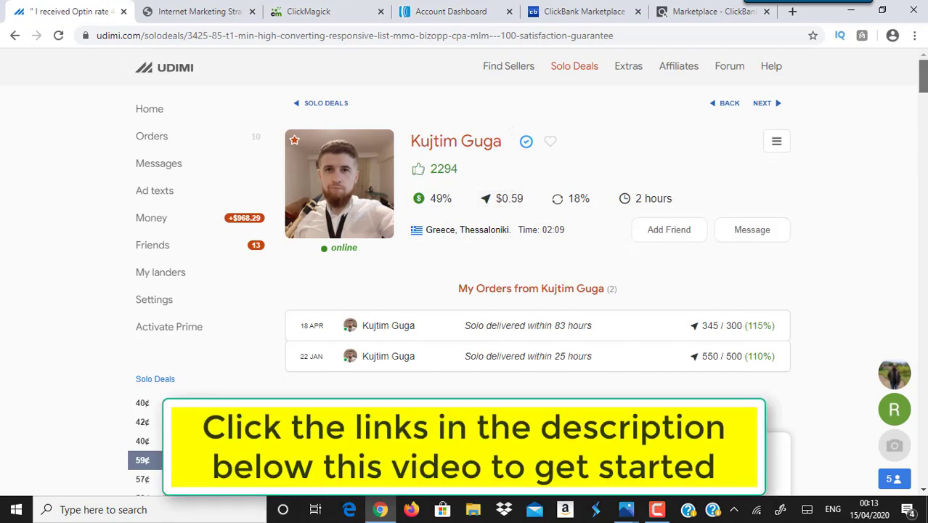
{"action": "scroll", "coordinate": [380, 216], "scroll_direction": "down", "scroll_amount": 4}
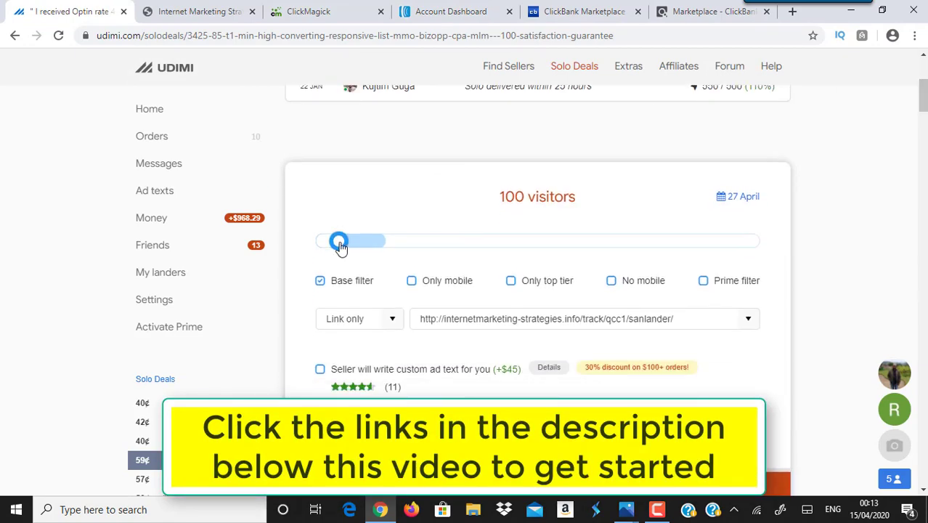
{"action": "left_click_drag", "start_coordinate": [339, 241], "coordinate": [386, 242]}
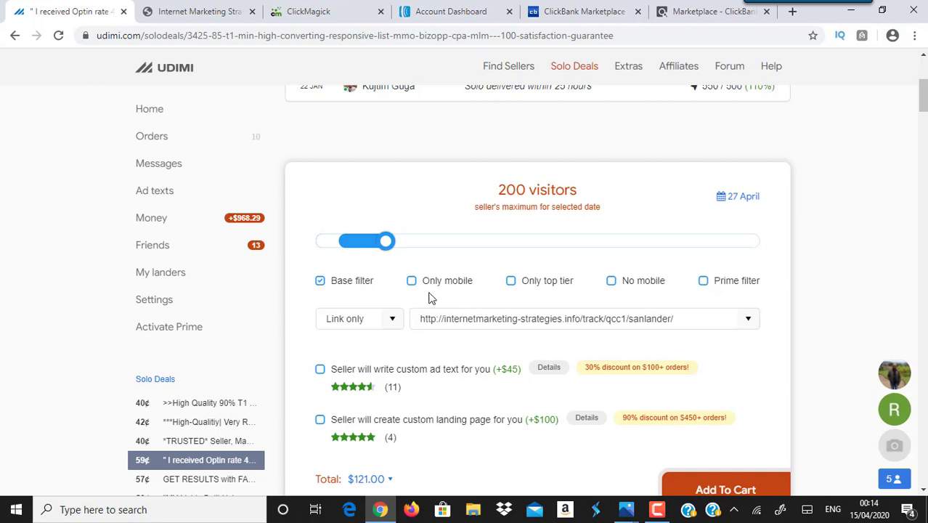
{"action": "left_click", "coordinate": [511, 281]}
{"action": "left_click", "coordinate": [702, 282]}
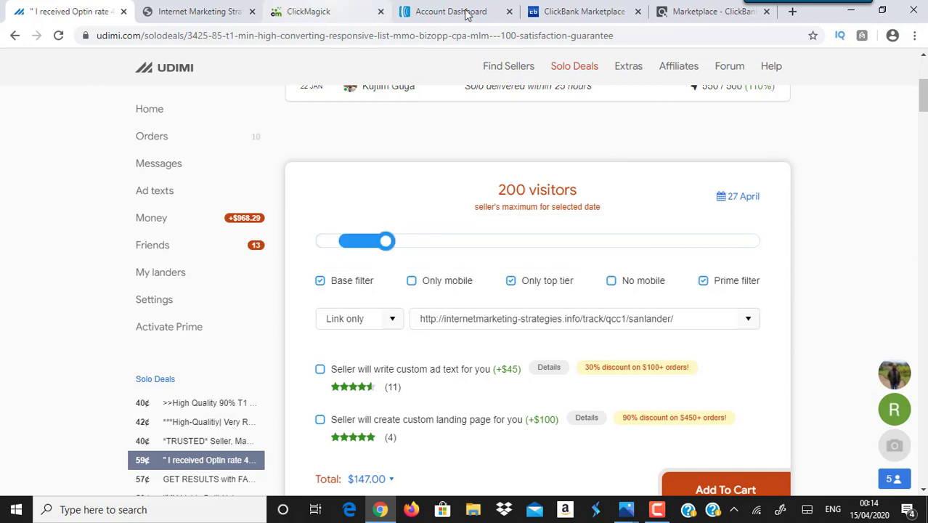
- Inspect the mobile support attribute of the Sqribble offer in the ClickBank marketplace, and return to the Udimi order form
{"action": "left_click", "coordinate": [695, 8]}
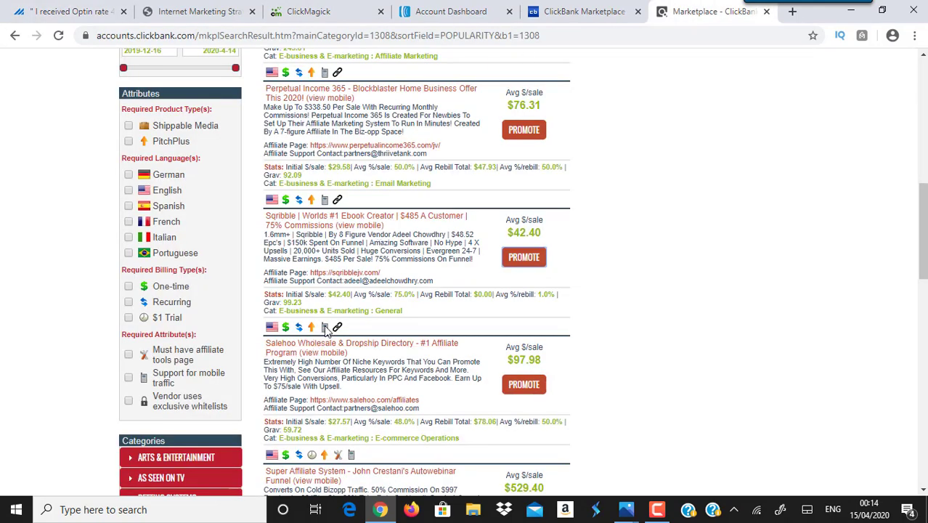
{"action": "mouse_move", "coordinate": [324, 330]}
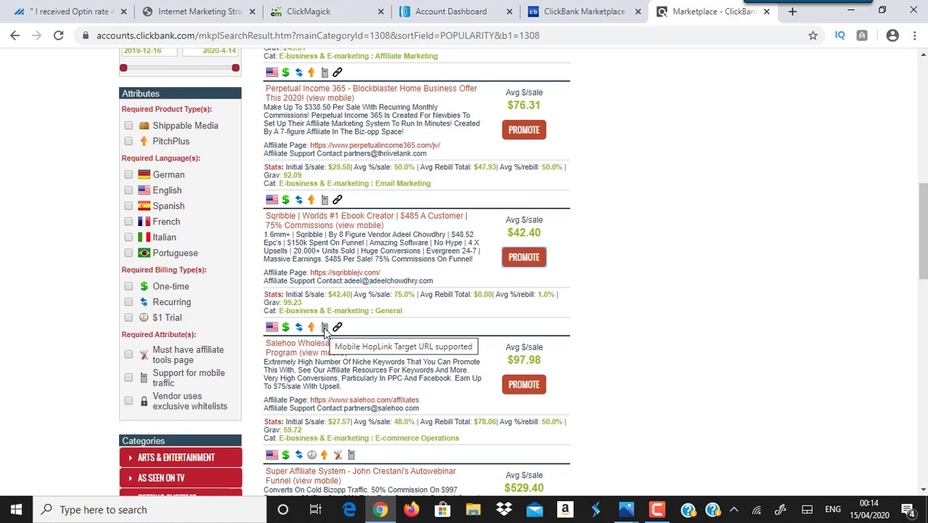
{"action": "left_click", "coordinate": [69, 8]}
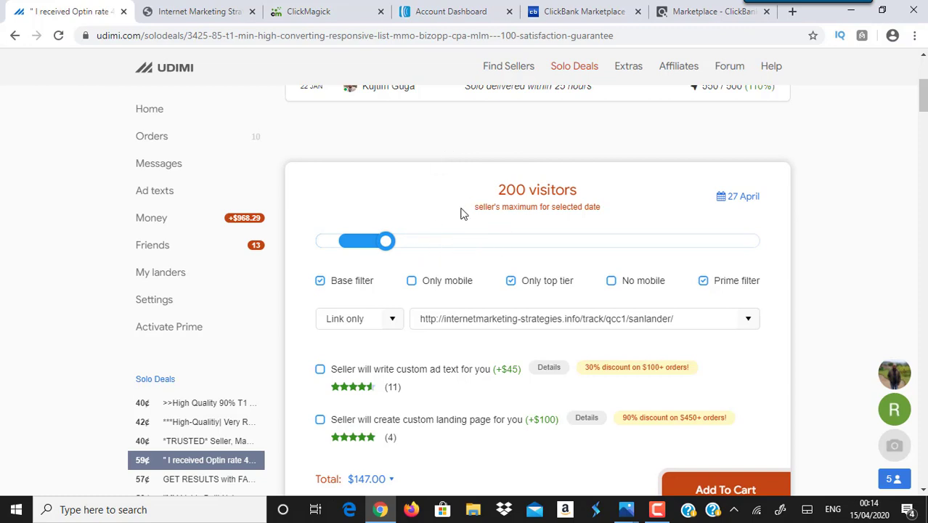
- Switch to AWeber, open the Follow Up Series of the MOBEICR list, and view its first five automated messages
{"action": "left_click", "coordinate": [458, 10]}
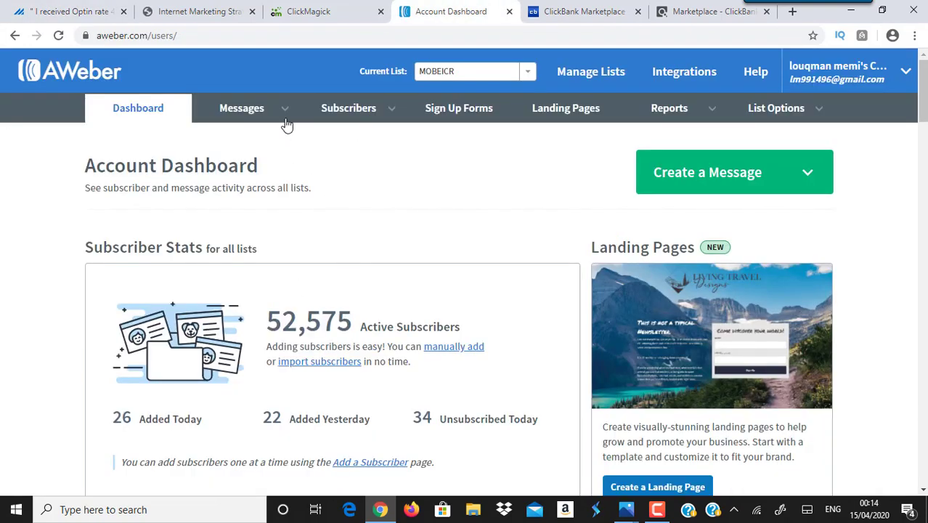
{"action": "mouse_move", "coordinate": [287, 119]}
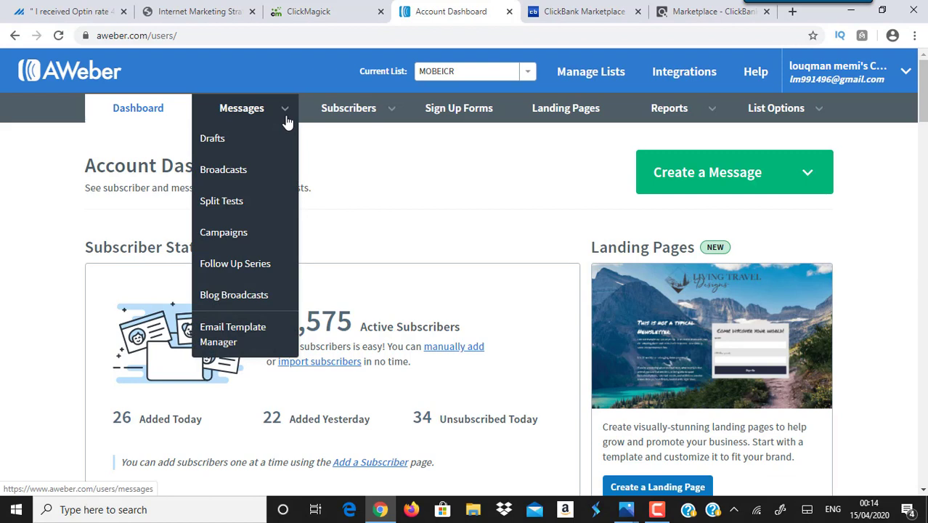
{"action": "left_click", "coordinate": [256, 264]}
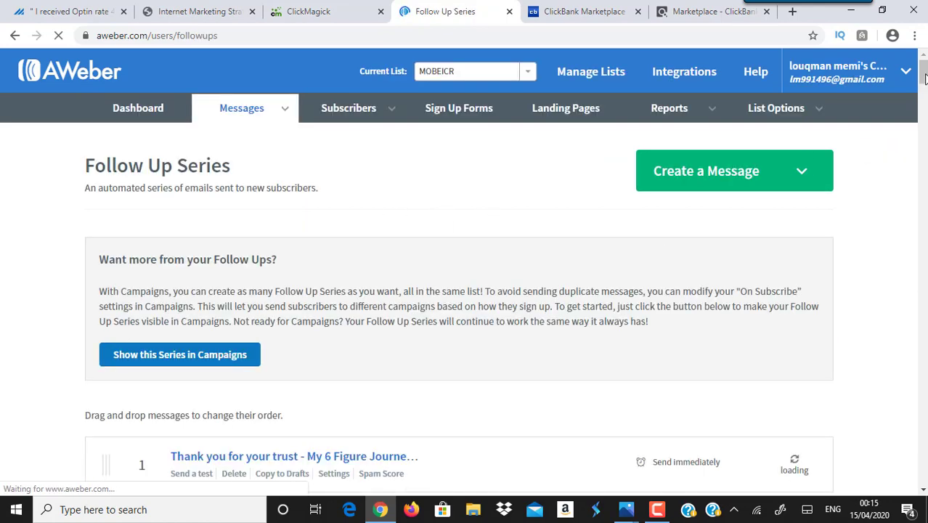
{"action": "scroll", "coordinate": [658, 245], "scroll_direction": "down", "scroll_amount": 4}
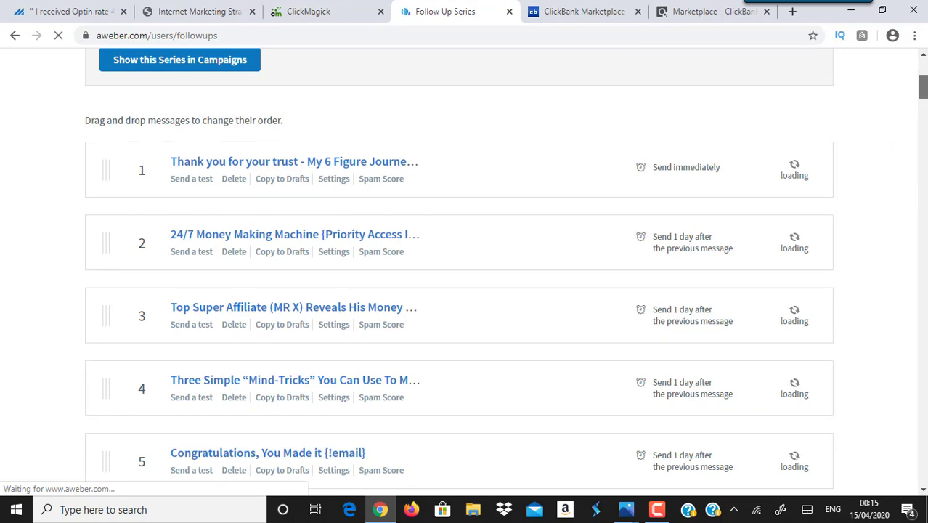
{"action": "scroll", "coordinate": [451, 145], "scroll_direction": "down", "scroll_amount": 1}
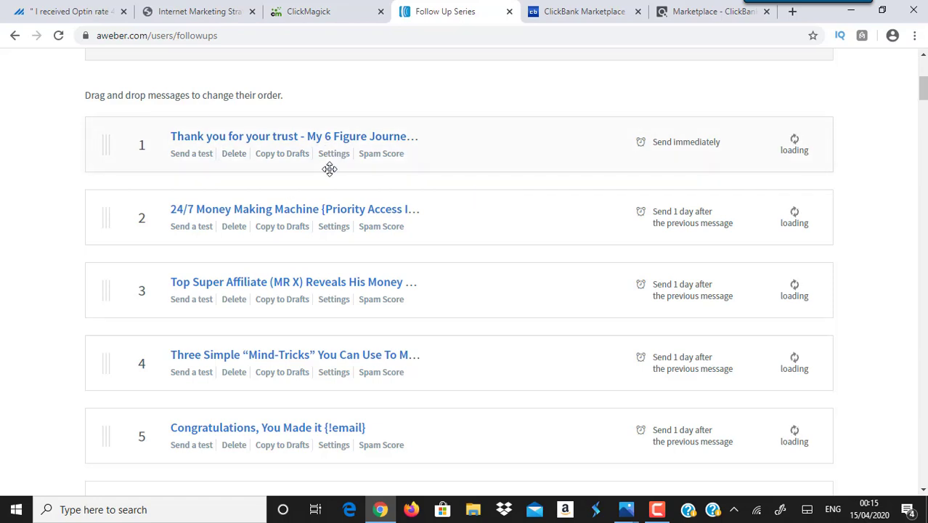
- View the opt-in page and the ClickBank marketplace offers, returning to the AWeber follow-up messages after each
{"action": "left_click", "coordinate": [197, 9]}
{"action": "left_click", "coordinate": [445, 10]}
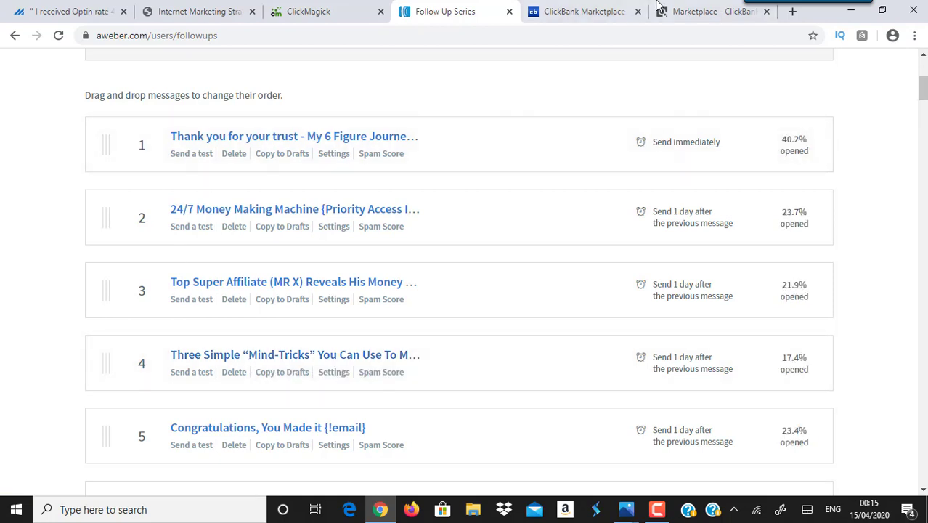
{"action": "left_click", "coordinate": [697, 9]}
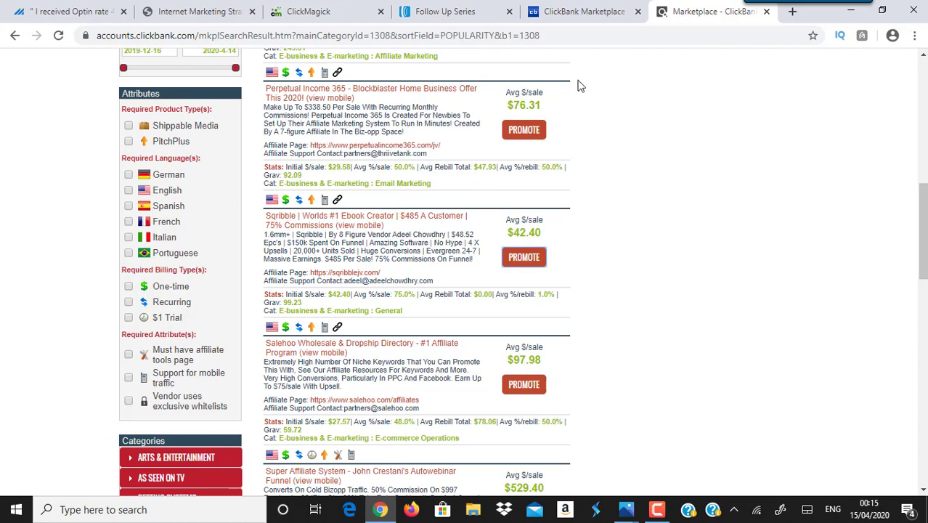
{"action": "left_click", "coordinate": [444, 10]}
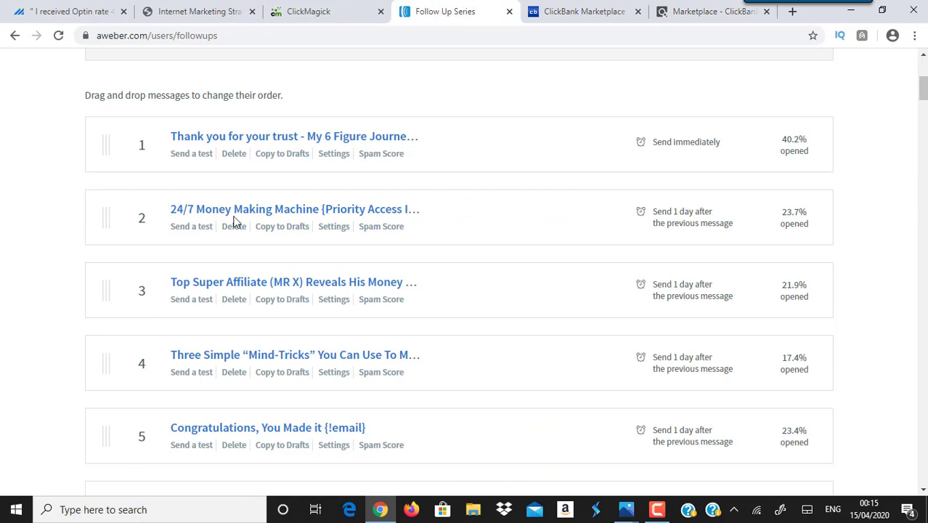
- Show the saved address suggestions for the opt-in page's email field, and dismiss them without submitting an address
{"action": "left_click", "coordinate": [180, 8]}
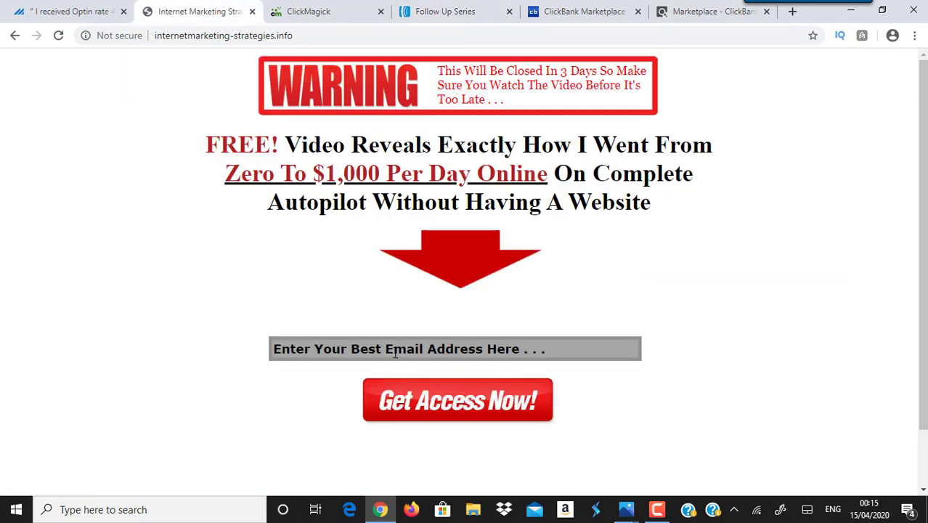
{"action": "left_click", "coordinate": [349, 346]}
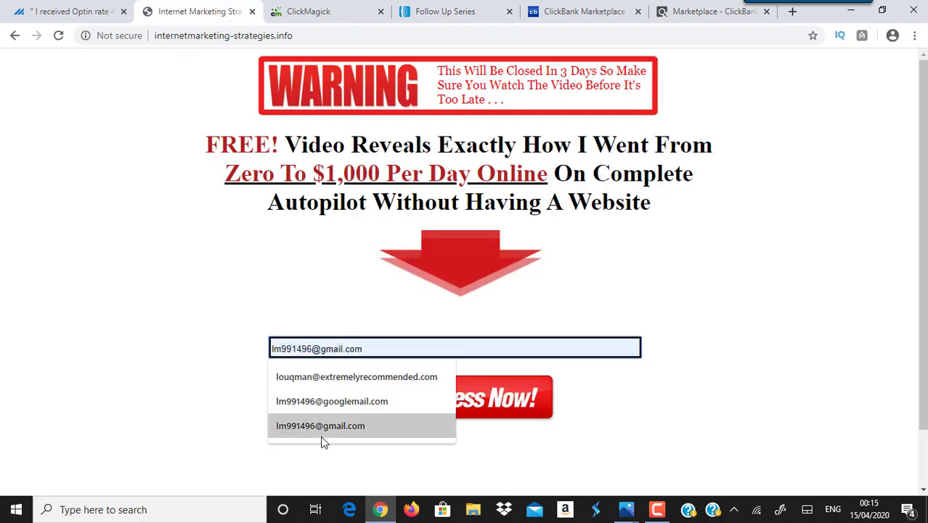
{"action": "left_click", "coordinate": [206, 316]}
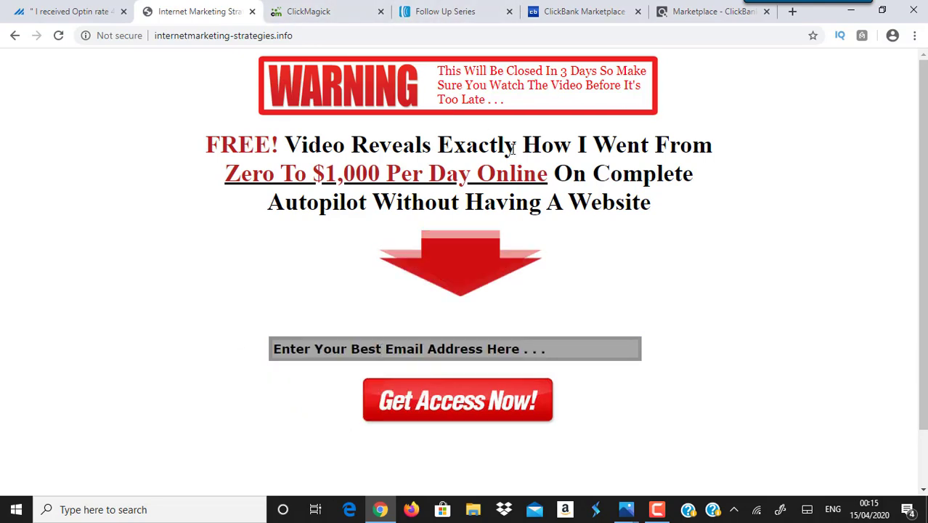
- Review follow-up messages 3 to 8 in AWeber alongside the ClickBank marketplace offers they can promote
{"action": "left_click", "coordinate": [486, 8]}
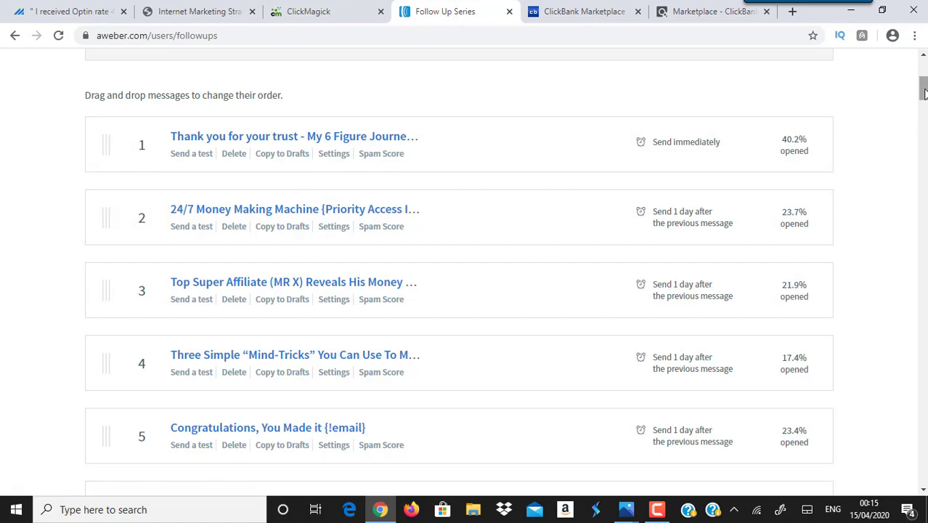
{"action": "scroll", "coordinate": [924, 91], "scroll_direction": "down", "scroll_amount": 3}
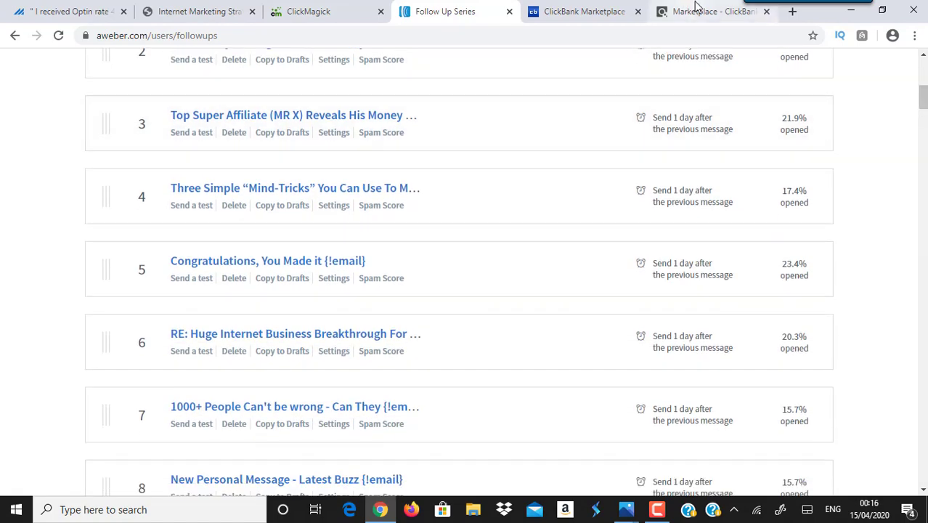
{"action": "left_click", "coordinate": [694, 8]}
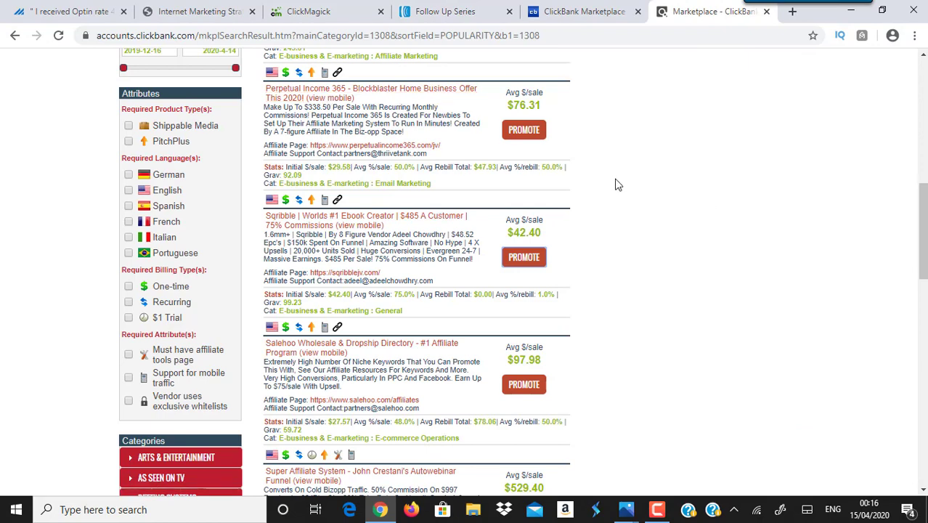
{"action": "left_click", "coordinate": [468, 11]}
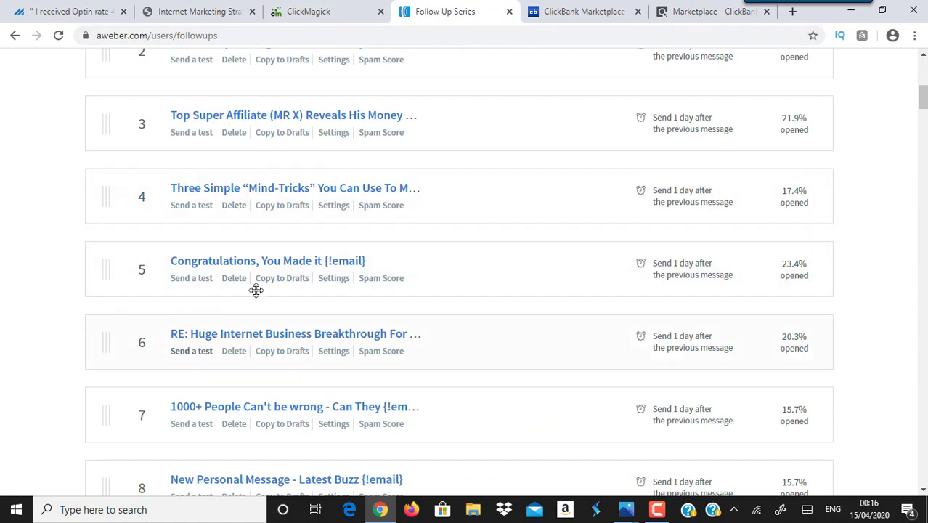
{"action": "left_click", "coordinate": [698, 8]}
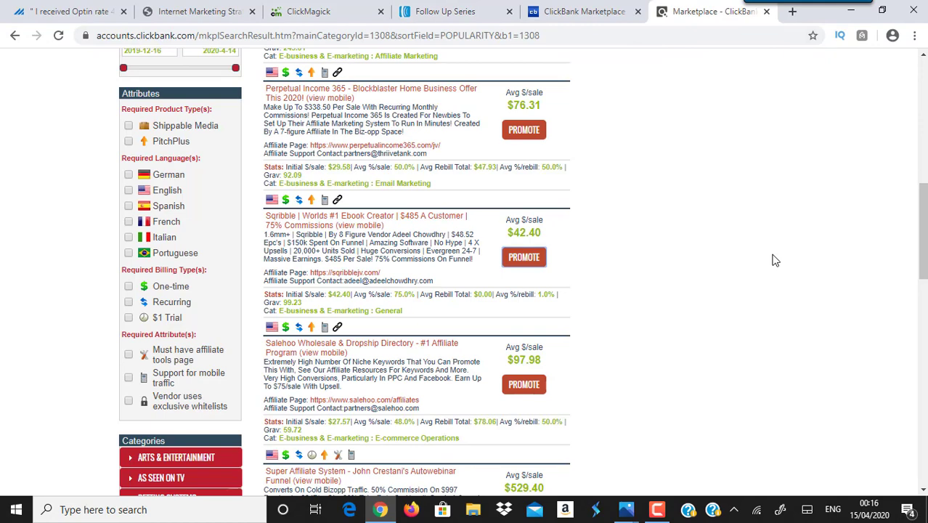
- Review the Udimi solo order, the AWeber follow-up series and the ClickBank offers, ending at the Udimi seller profile summary
{"action": "left_click", "coordinate": [71, 9]}
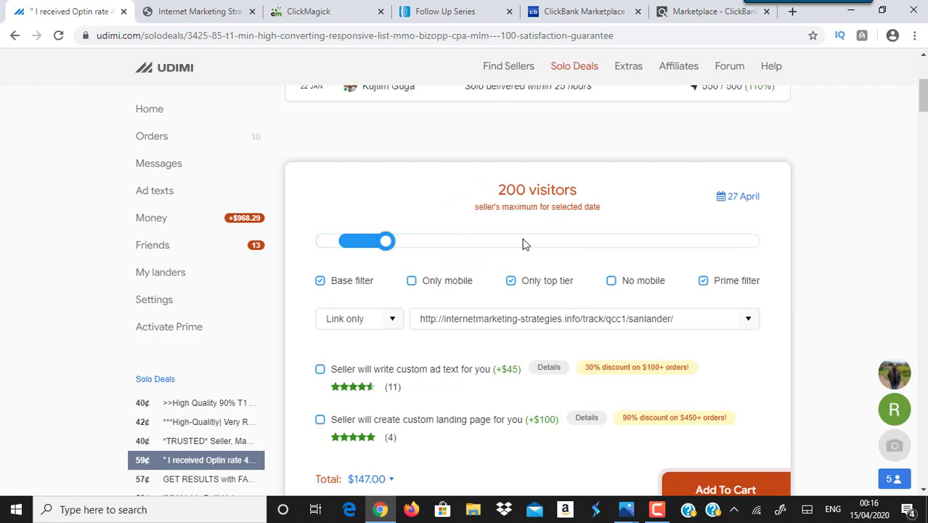
{"action": "left_click", "coordinate": [446, 7]}
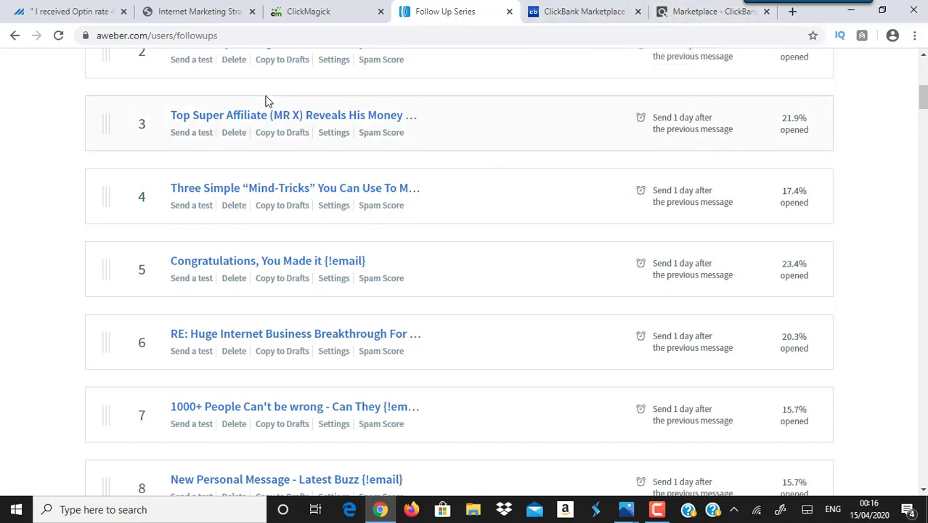
{"action": "left_click", "coordinate": [85, 9]}
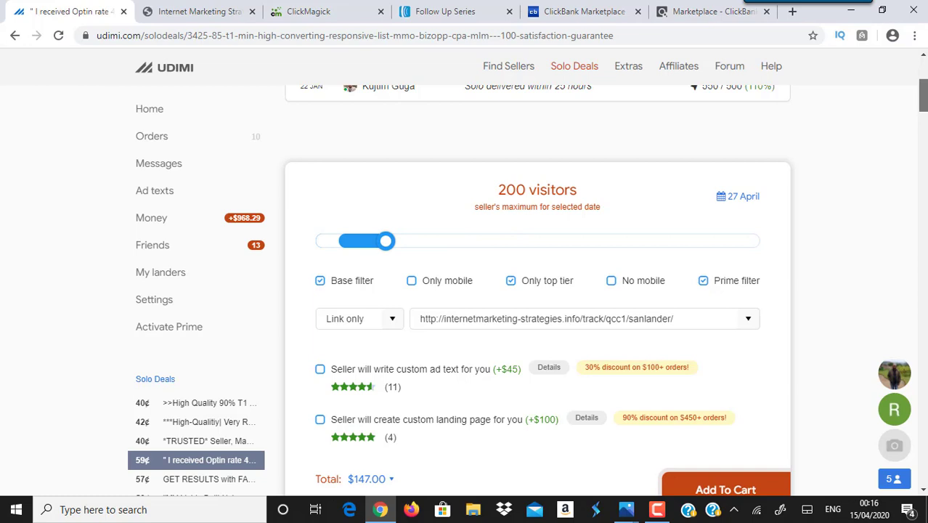
{"action": "scroll", "coordinate": [922, 95], "scroll_direction": "up", "scroll_amount": 3}
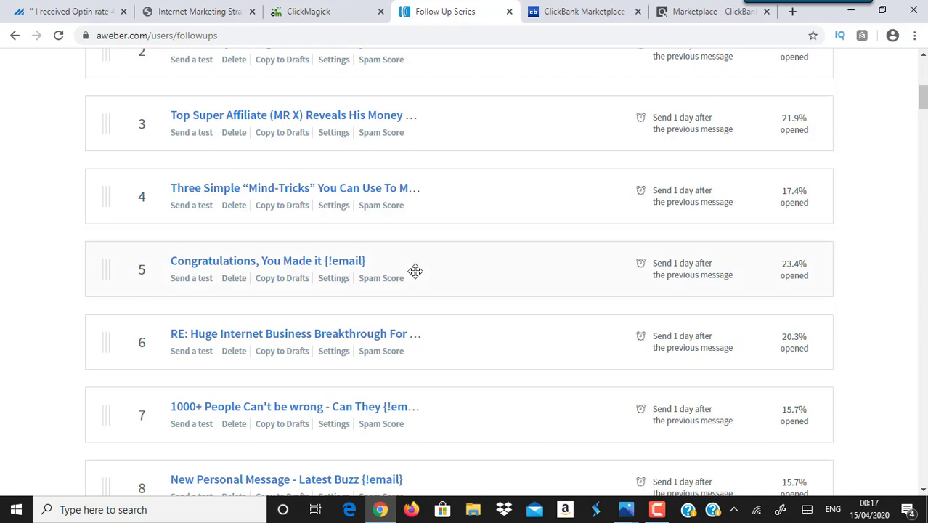
{"action": "left_click", "coordinate": [693, 11]}
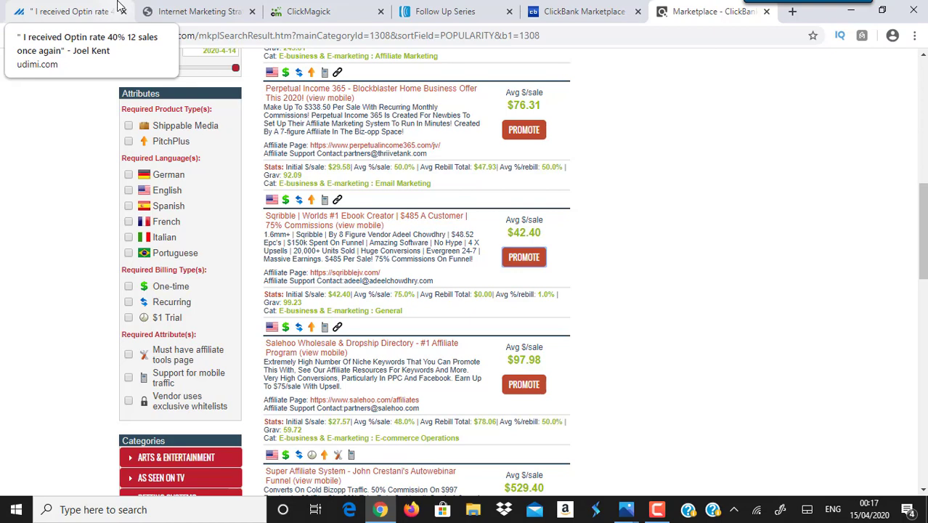
{"action": "left_click", "coordinate": [70, 9]}
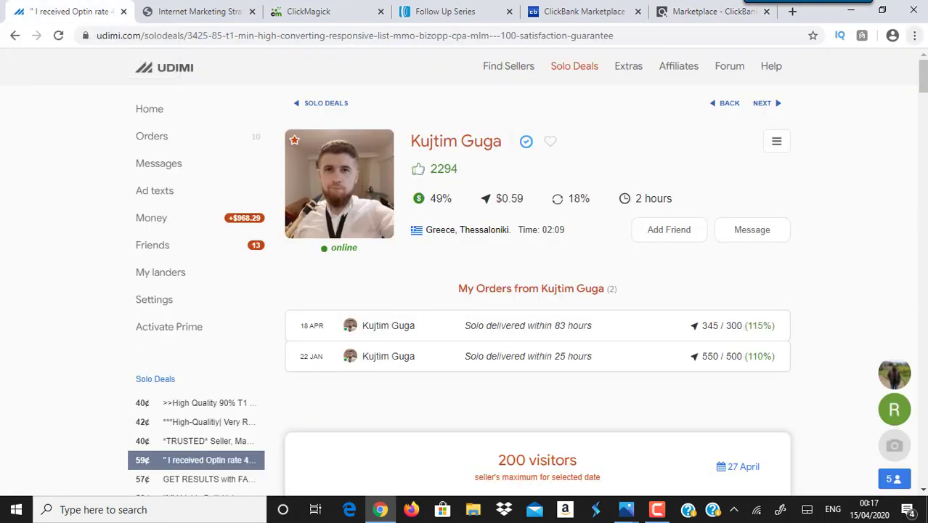
- Compare the 200-visitor Udimi order form with the AWeber follow-up series, ending at the follow-up messages
{"action": "left_click_drag", "start_coordinate": [921, 76], "coordinate": [921, 93]}
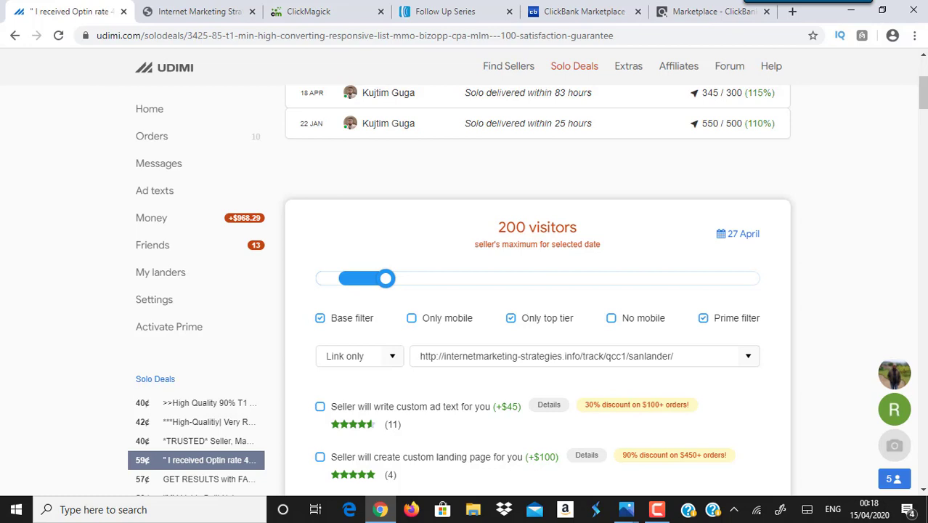
{"action": "left_click", "coordinate": [445, 11]}
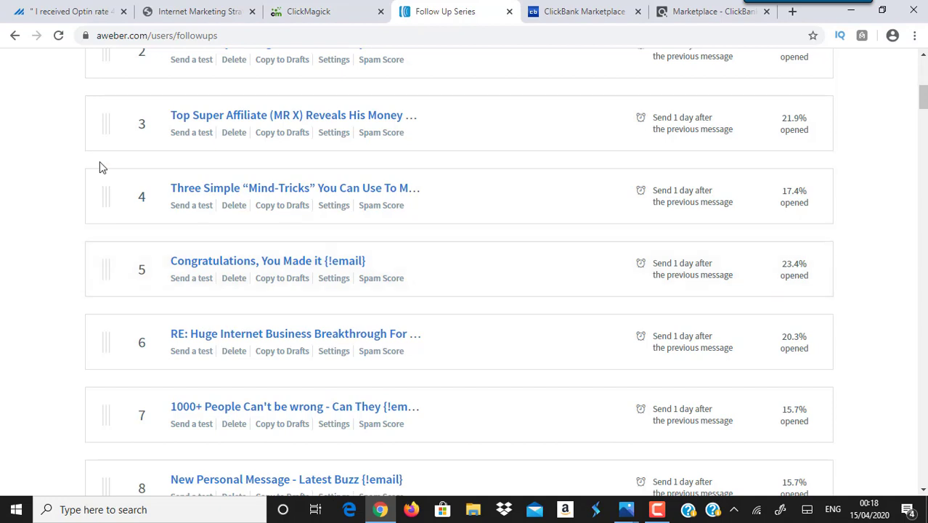
{"action": "left_click", "coordinate": [37, 8]}
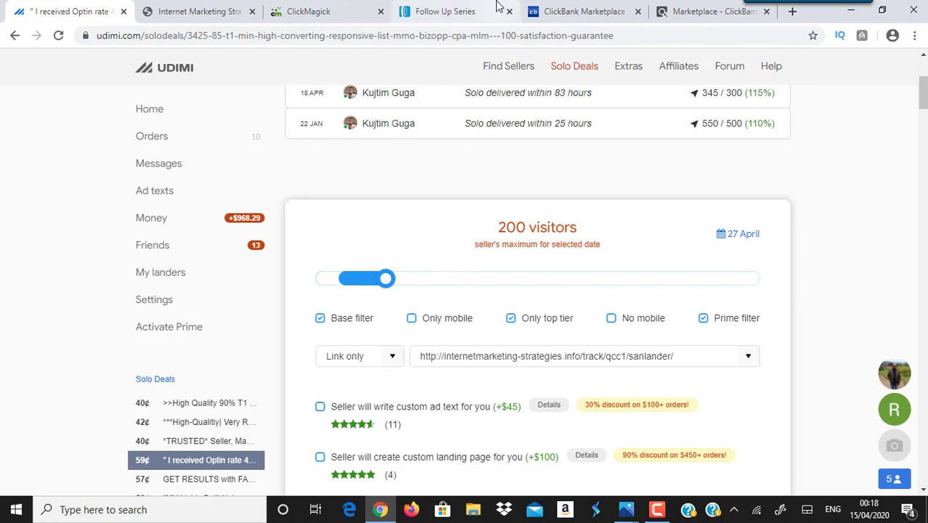
{"action": "left_click", "coordinate": [445, 11]}
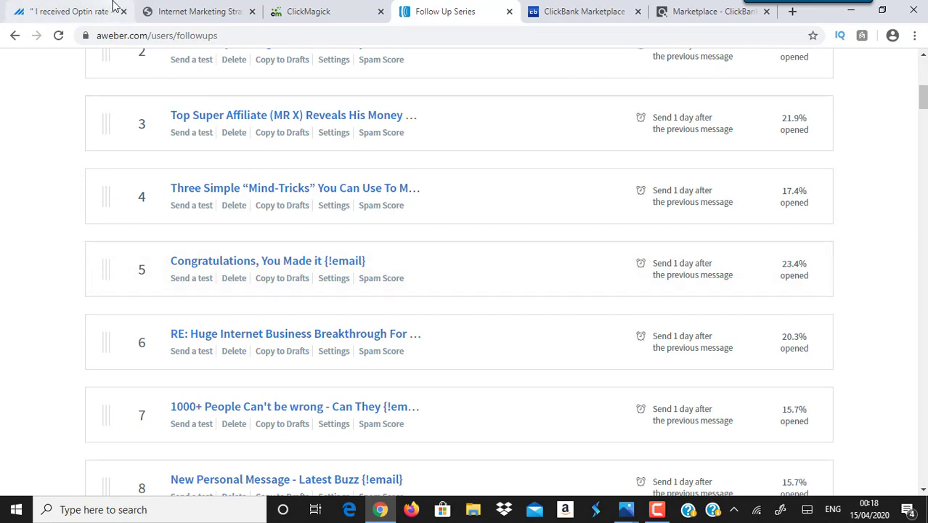
{"action": "left_click", "coordinate": [80, 11]}
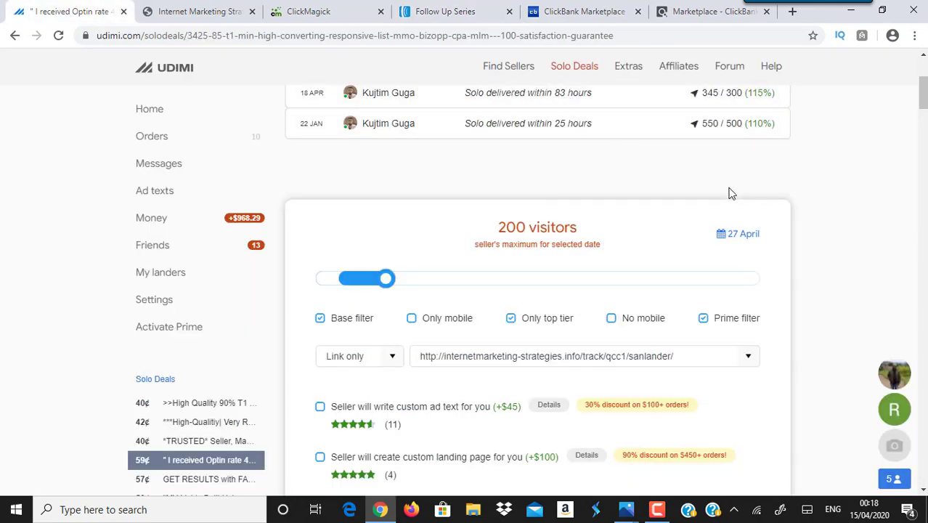
{"action": "left_click", "coordinate": [454, 11]}
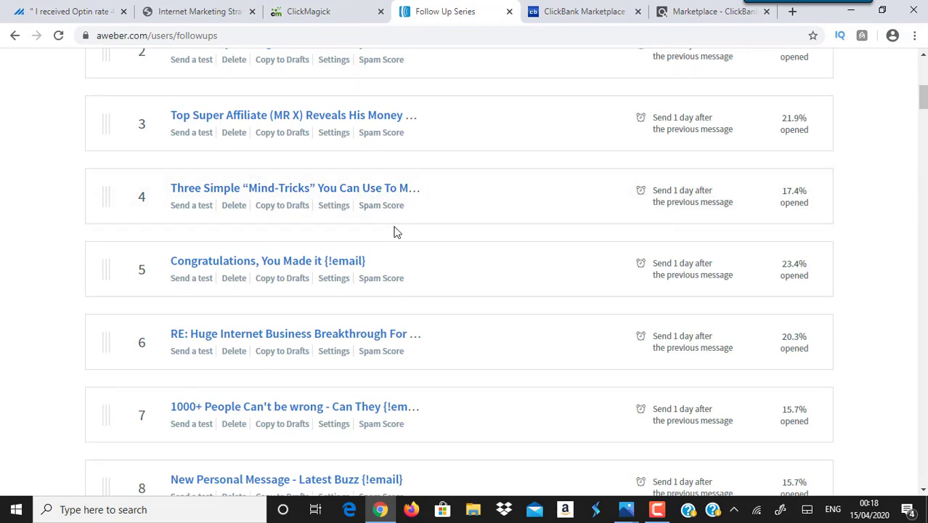
- Inspect the percentage of buyers reporting sales on the Udimi seller's profile, and return to the solo order form
{"action": "left_click", "coordinate": [102, 10]}
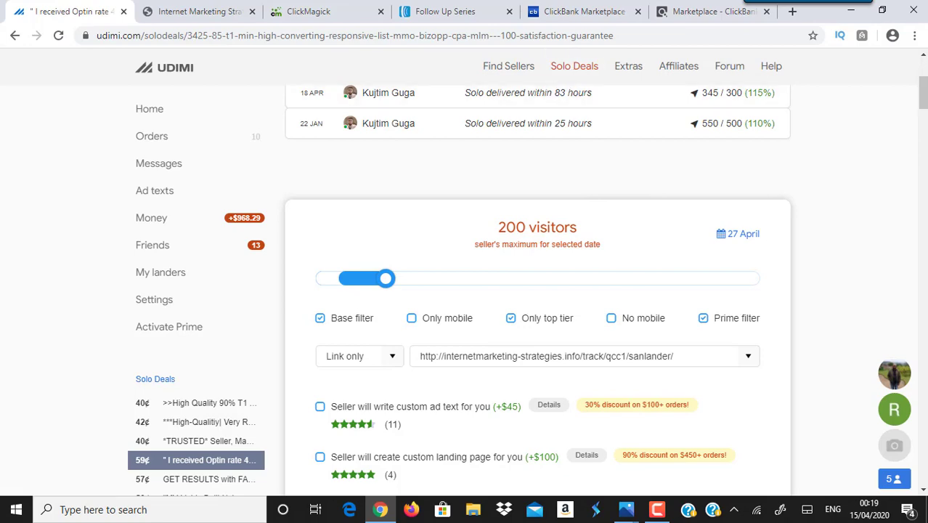
{"action": "scroll", "coordinate": [891, 199], "scroll_direction": "up", "scroll_amount": 3}
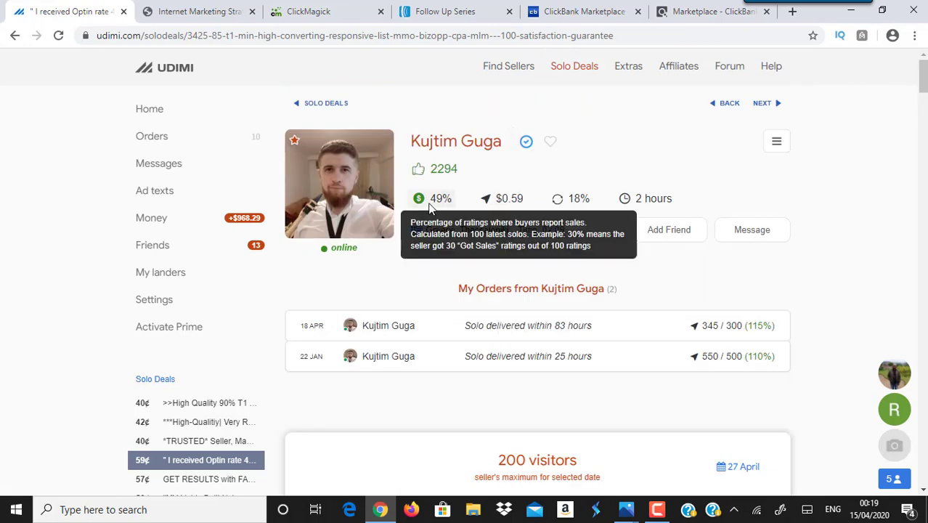
{"action": "left_click_drag", "start_coordinate": [921, 76], "coordinate": [922, 113]}
{"action": "scroll", "coordinate": [500, 220], "scroll_direction": "up", "scroll_amount": 3}
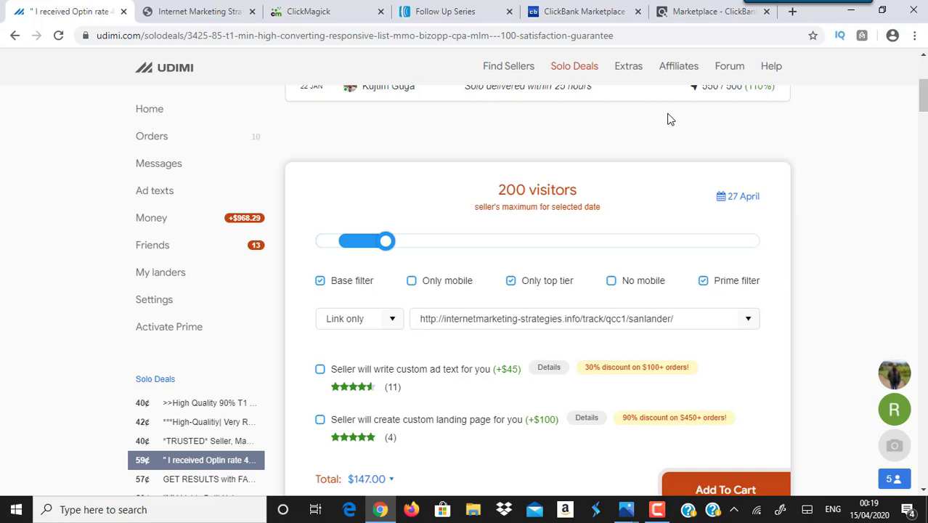
- Check the open rates of the first AWeber follow-up messages and the ClickBank offers, and return to the Udimi order form
{"action": "left_click", "coordinate": [444, 10]}
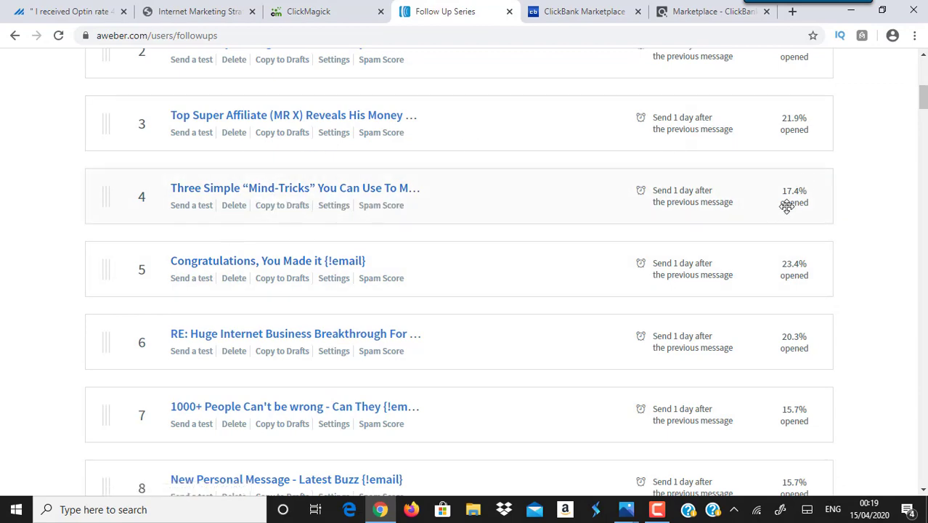
{"action": "scroll", "coordinate": [922, 98], "scroll_direction": "up", "scroll_amount": 5}
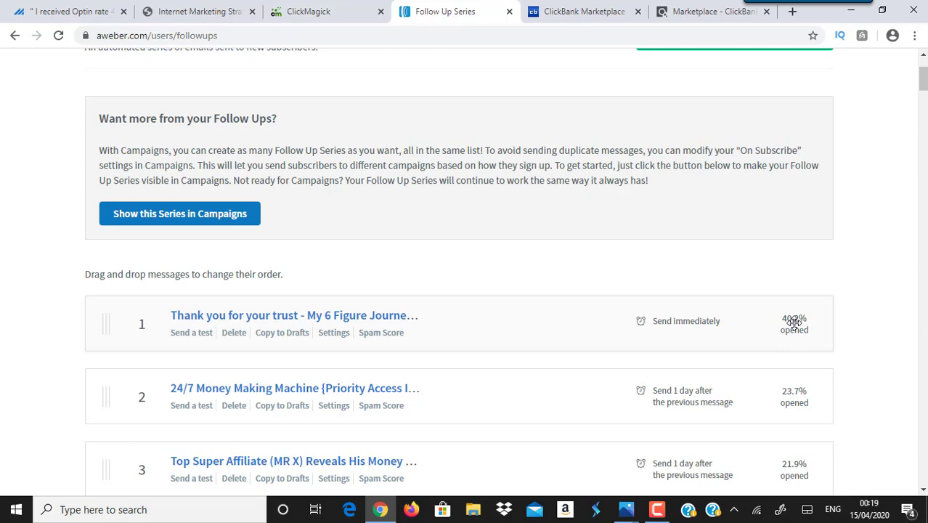
{"action": "left_click", "coordinate": [686, 9]}
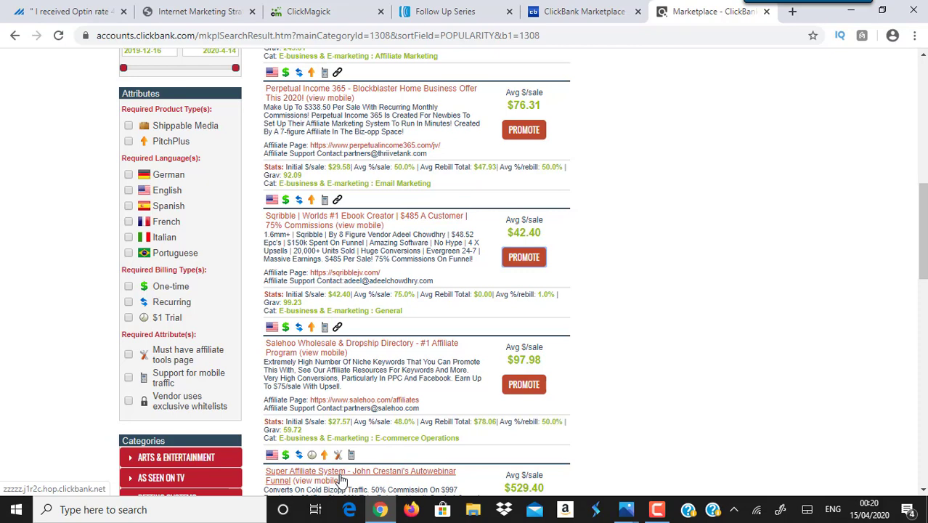
{"action": "left_click", "coordinate": [43, 8]}
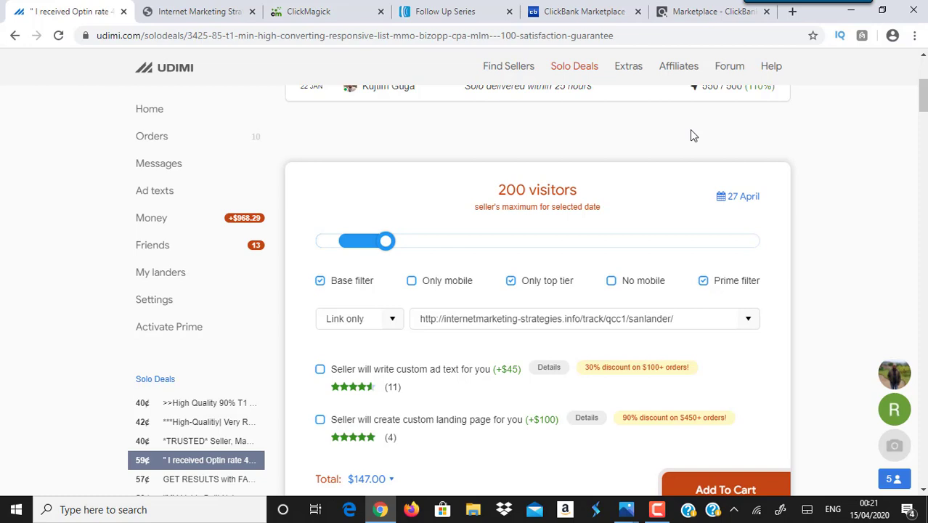
- Look over the AWeber follow-up series from its beginning, and return to the Udimi seller's profile to check the price per click
{"action": "left_click", "coordinate": [440, 11]}
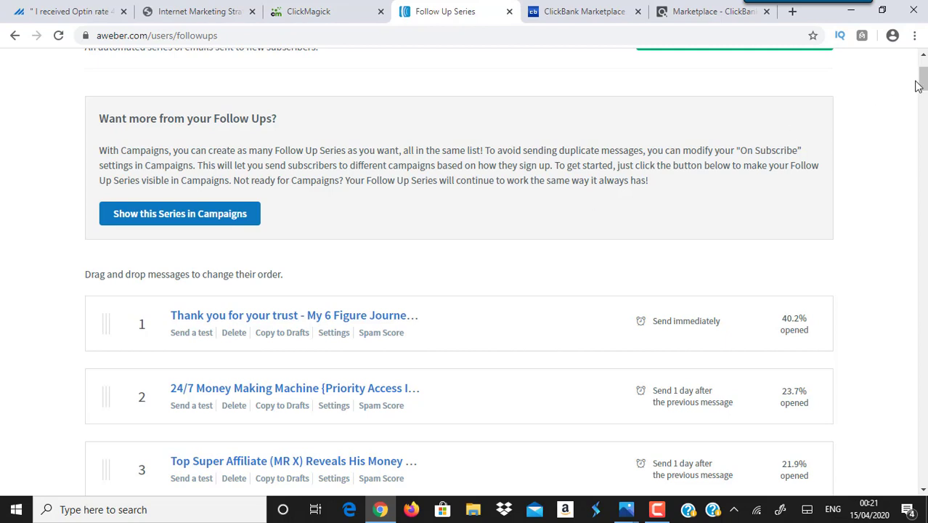
{"action": "left_click_drag", "start_coordinate": [918, 86], "coordinate": [918, 75]}
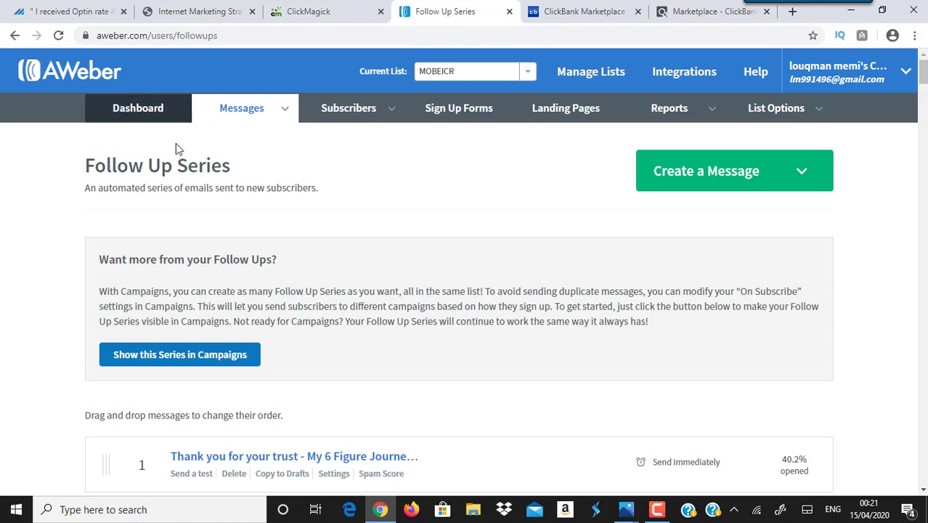
{"action": "left_click", "coordinate": [105, 9]}
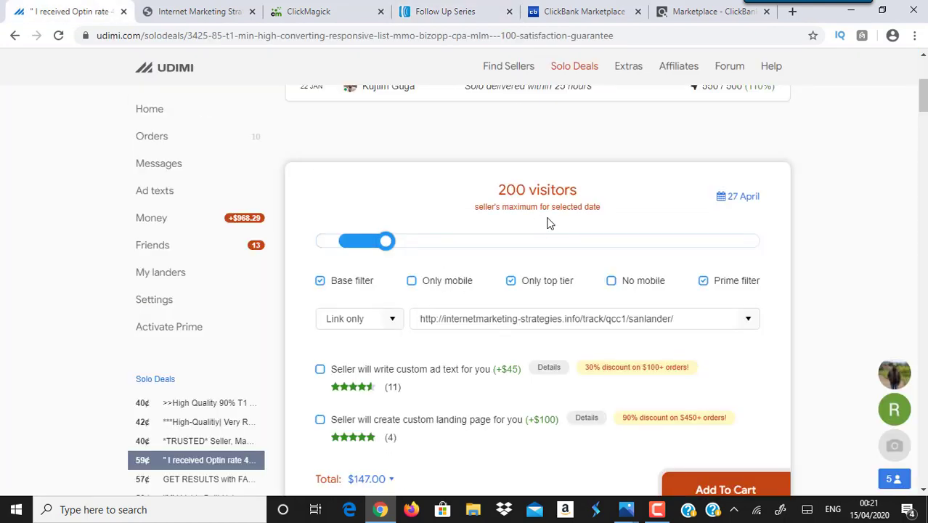
{"action": "scroll", "coordinate": [549, 223], "scroll_direction": "up", "scroll_amount": 4}
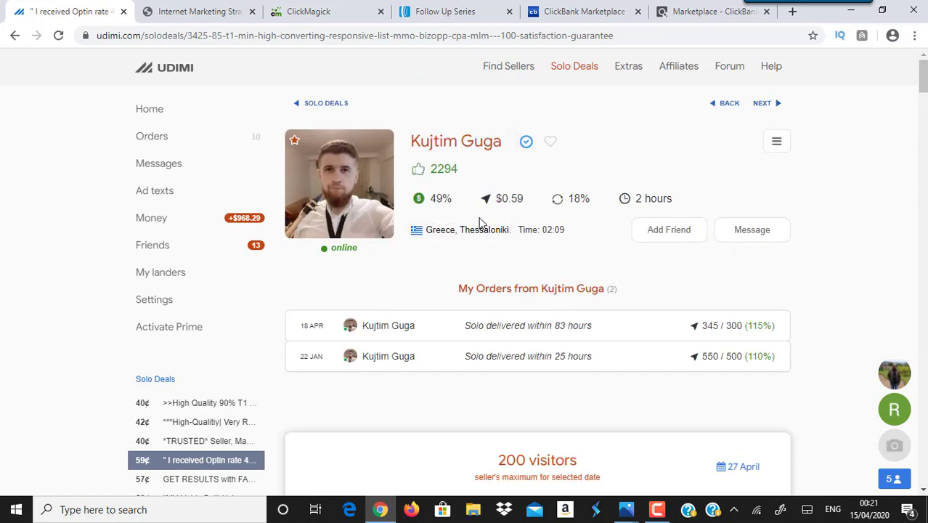
{"action": "mouse_move", "coordinate": [491, 206]}
- Review the first six AWeber follow-up messages with their open rates, and view the ClickBank marketplace offers
{"action": "left_click", "coordinate": [434, 6]}
{"action": "scroll", "coordinate": [464, 276], "scroll_direction": "down", "scroll_amount": 4}
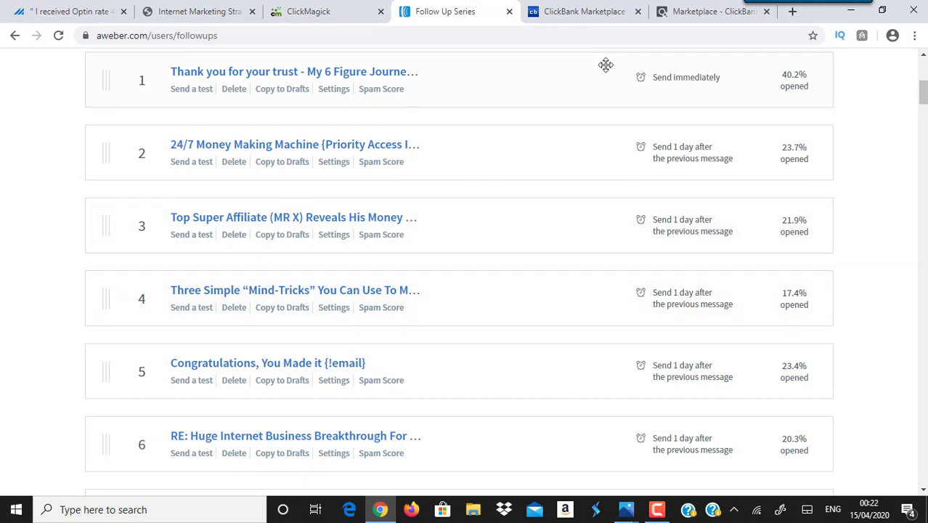
{"action": "left_click", "coordinate": [682, 14]}
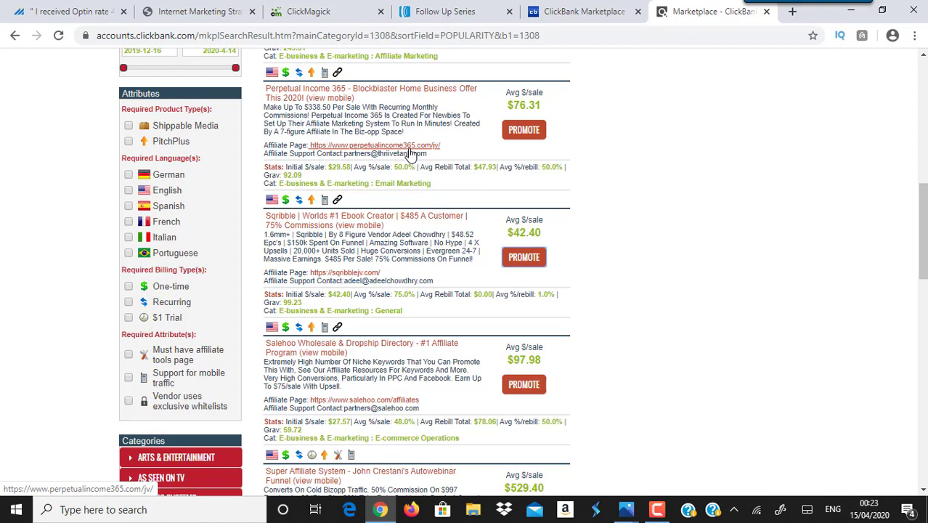
- Open YouTube in a new browser tab and search for "clickbank success"
{"action": "left_click", "coordinate": [791, 11]}
{"action": "type", "text": "you"}
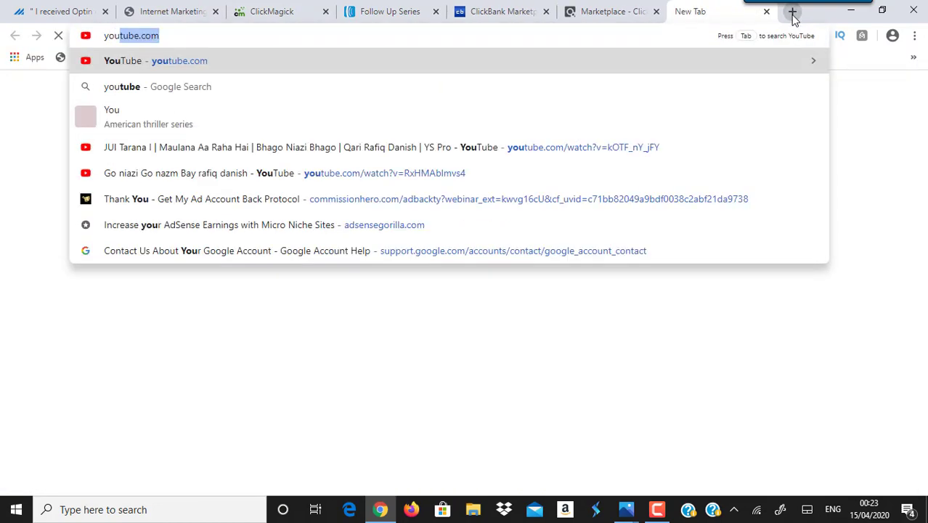
{"action": "key", "text": "Return"}
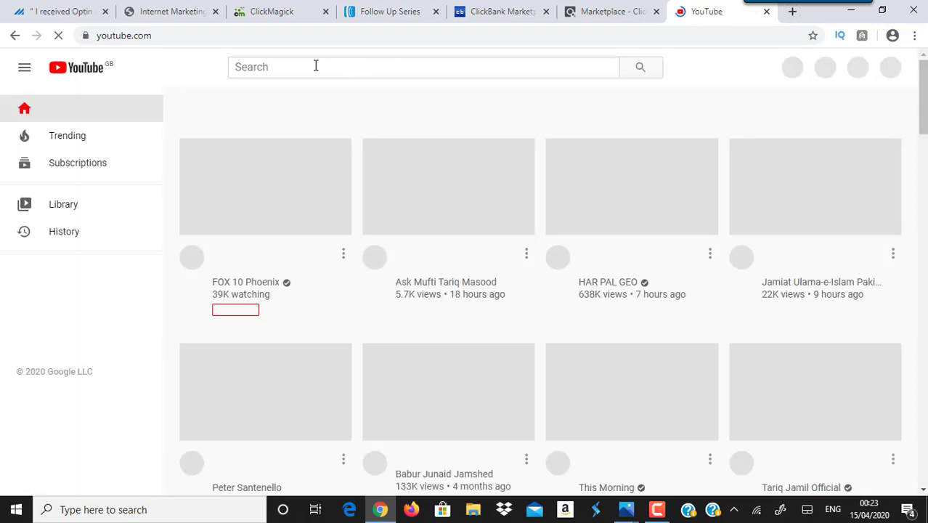
{"action": "left_click", "coordinate": [315, 66]}
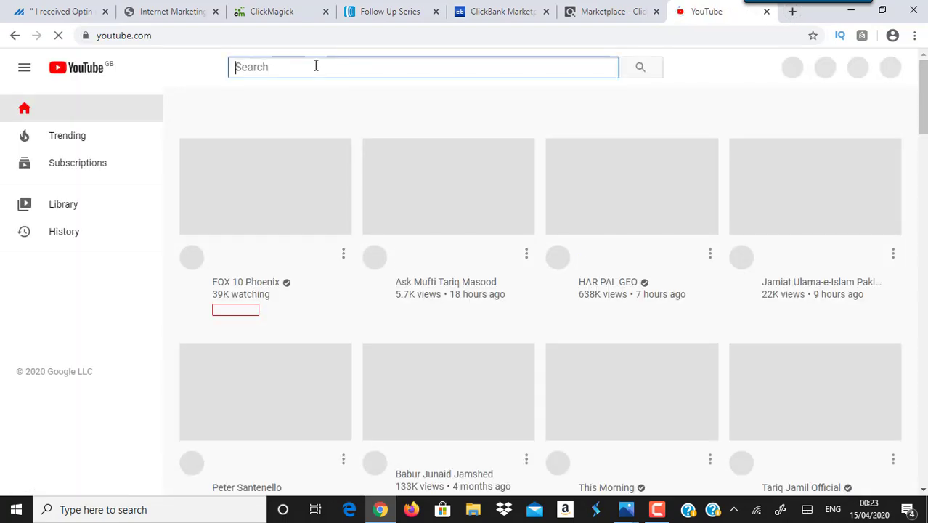
{"action": "type", "text": "clickban"}
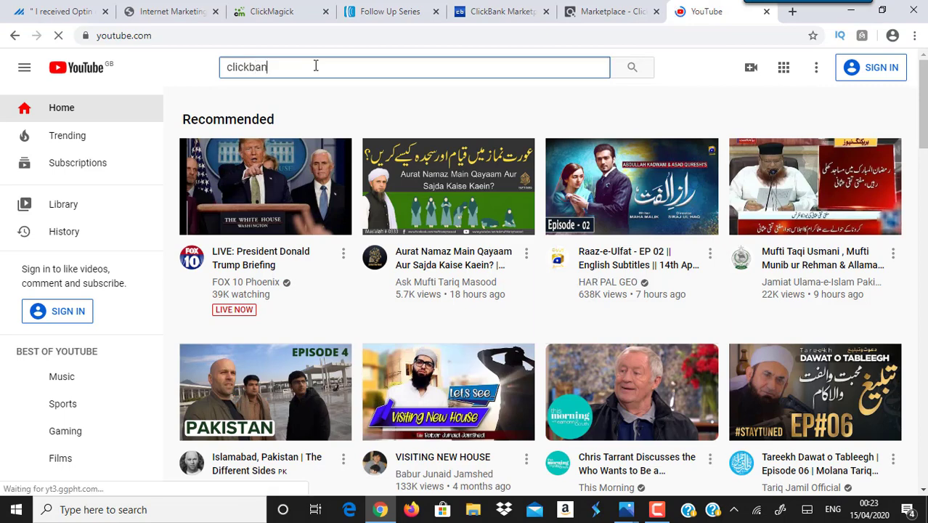
{"action": "type", "text": "k success"}
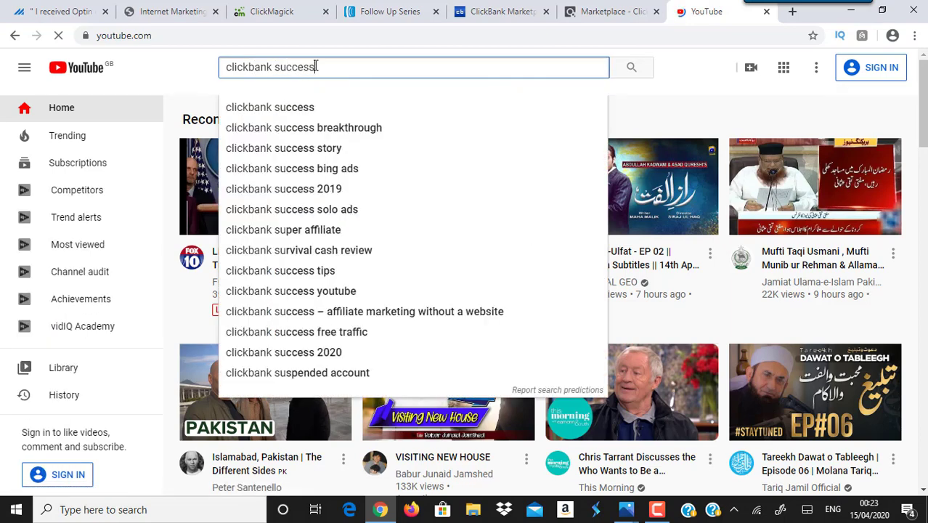
{"action": "key", "text": "Return"}
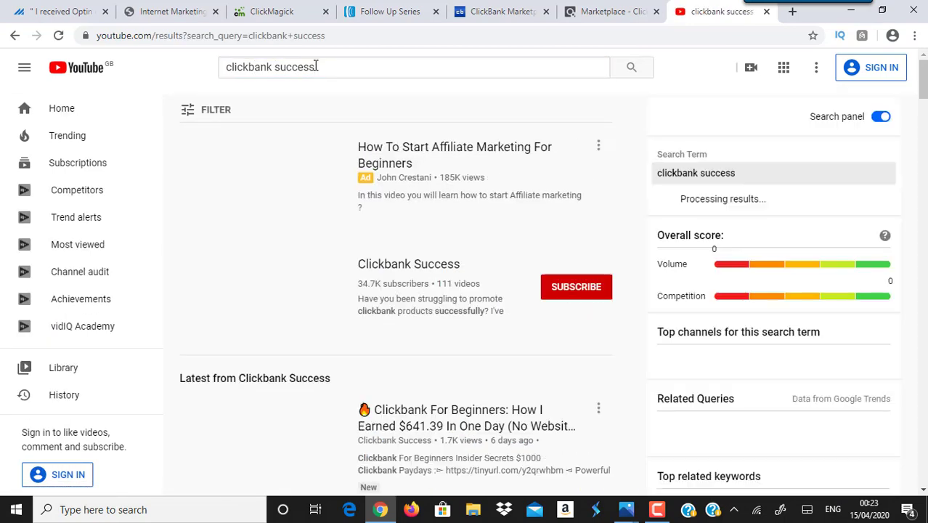
- Open the Clickbank Success channel and browse its uploaded videos
{"action": "left_click", "coordinate": [394, 268]}
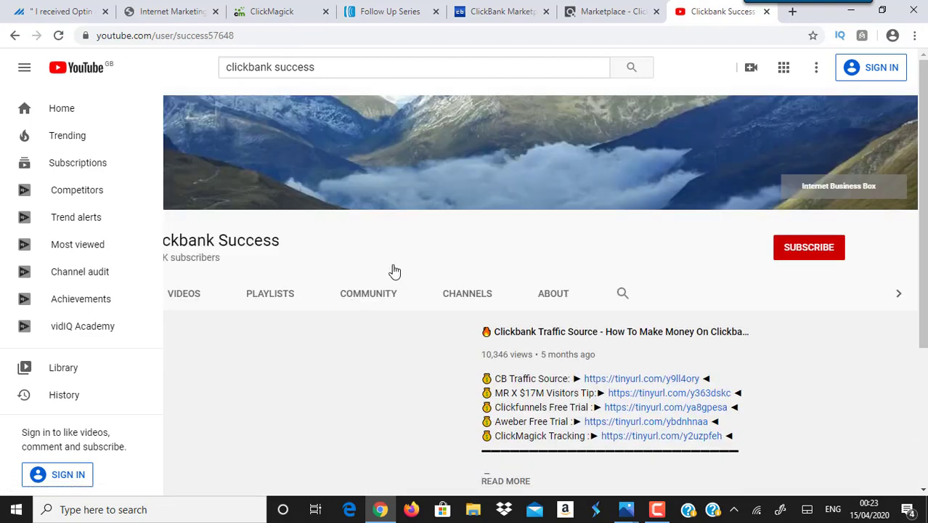
{"action": "left_click", "coordinate": [348, 297]}
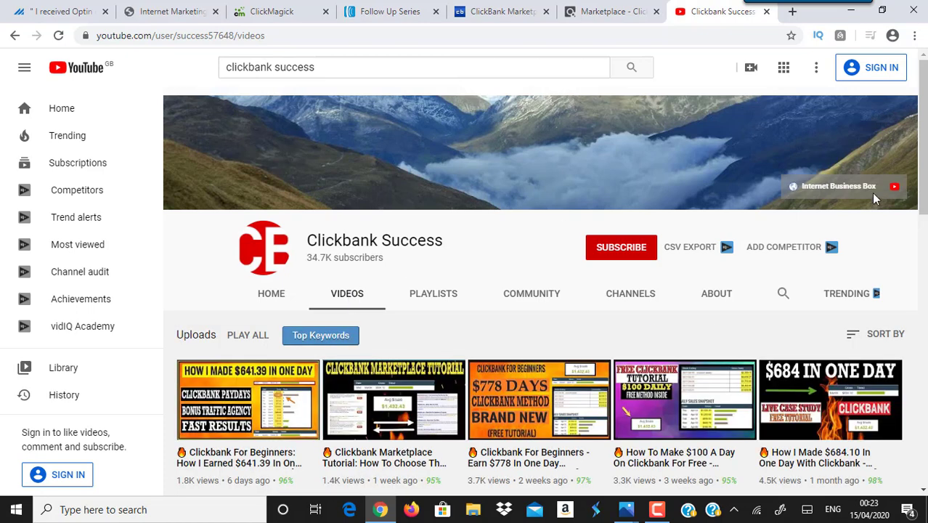
{"action": "scroll", "coordinate": [674, 248], "scroll_direction": "down", "scroll_amount": 2}
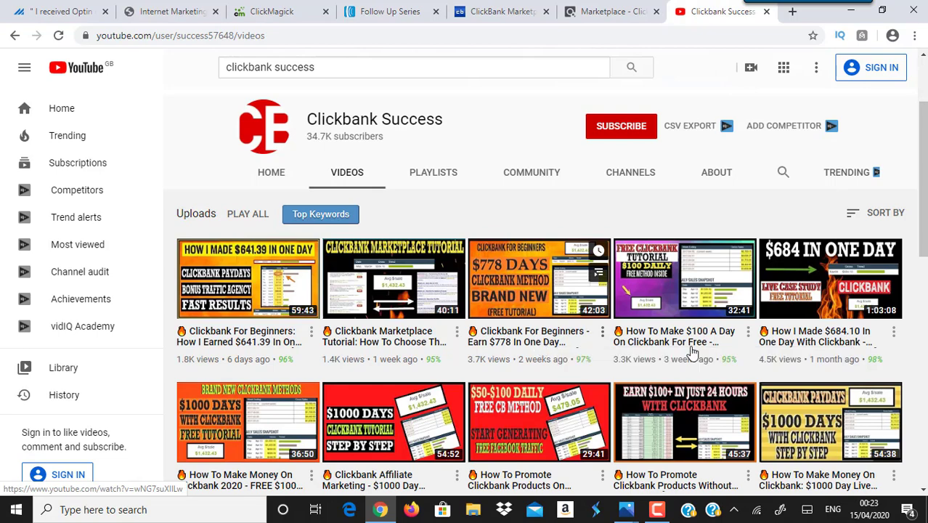
{"action": "scroll", "coordinate": [923, 238], "scroll_direction": "down", "scroll_amount": 2}
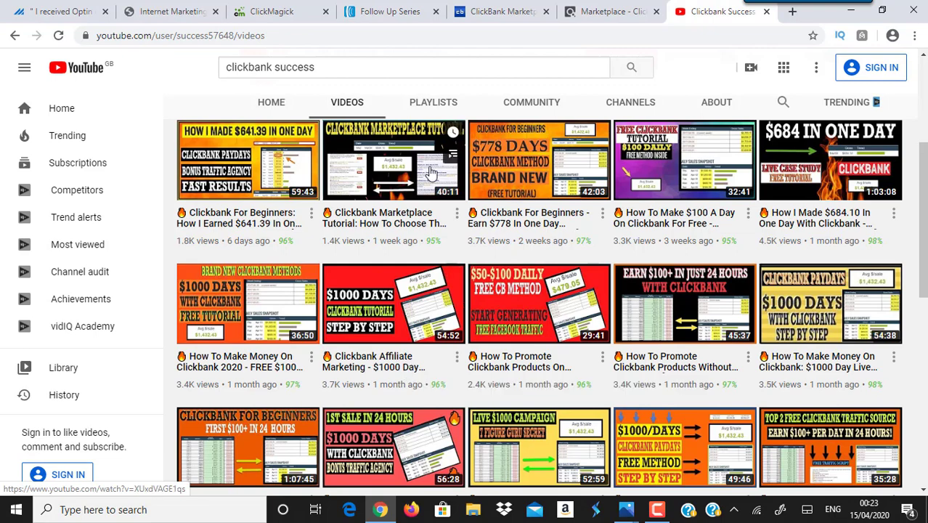
- Review the opt-in page, the AWeber follow-up messages and the ClickBank offers, ending at the Clickbank Success channel's videos
{"action": "left_click", "coordinate": [174, 11]}
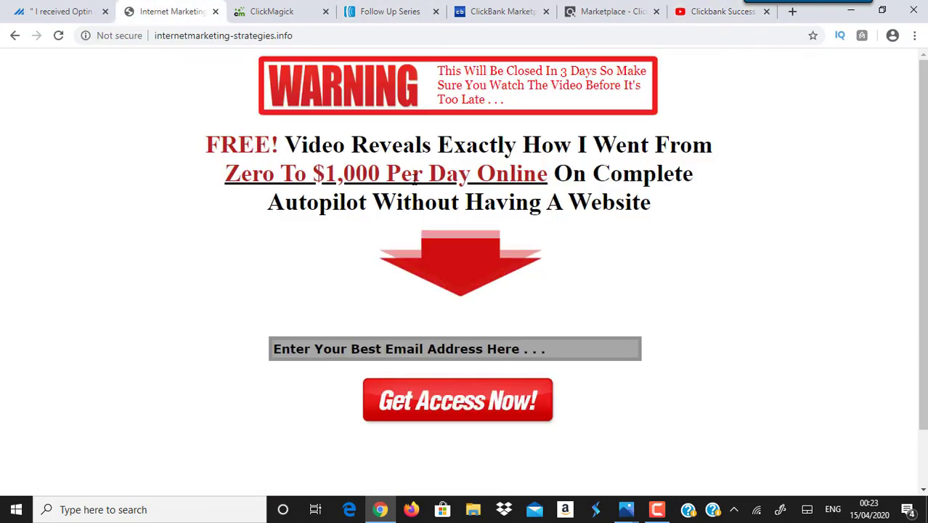
{"action": "left_click", "coordinate": [388, 10]}
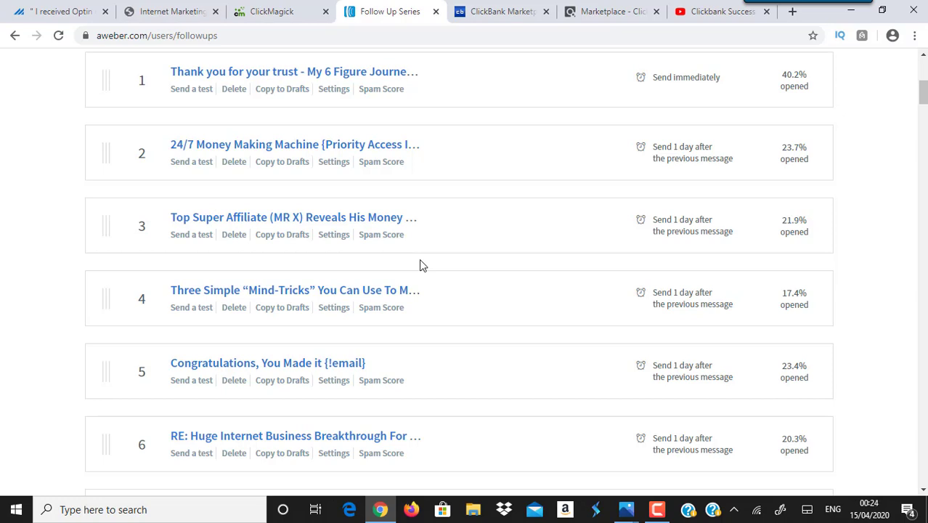
{"action": "left_click", "coordinate": [608, 7]}
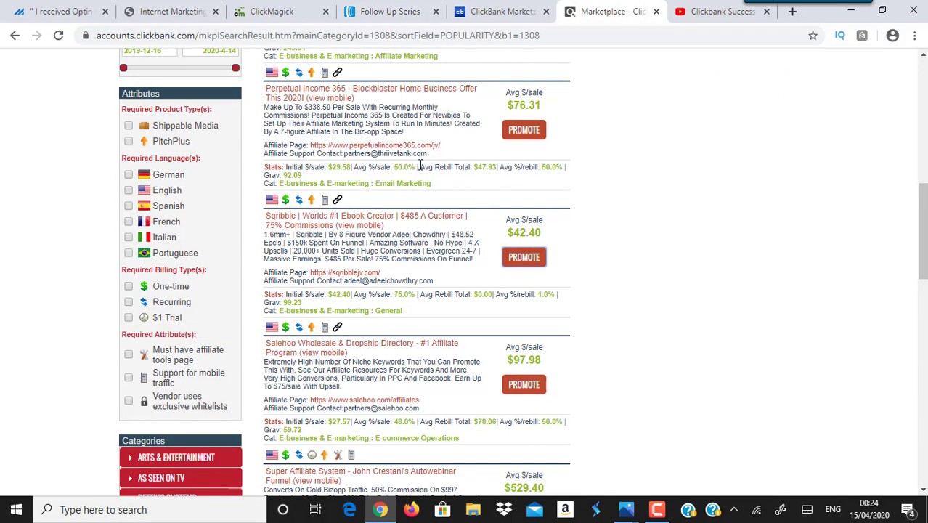
{"action": "left_click", "coordinate": [398, 9]}
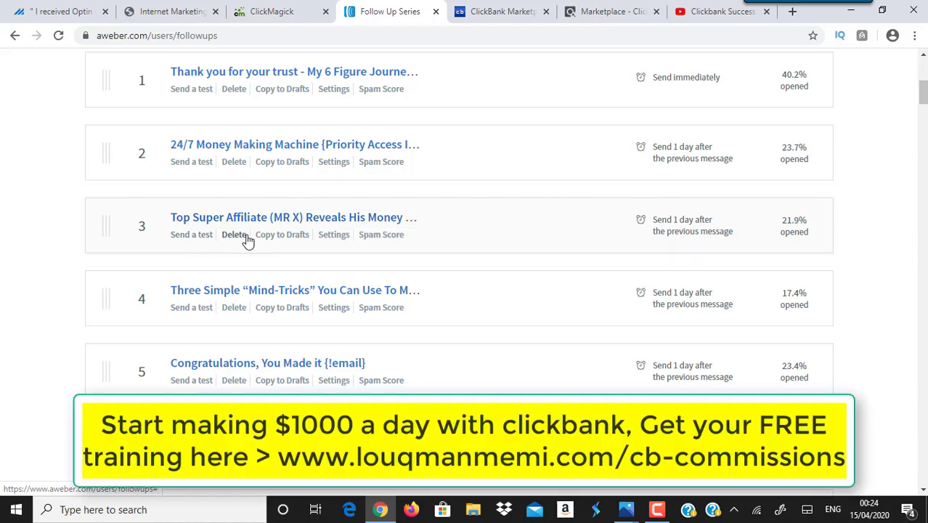
{"action": "left_click", "coordinate": [606, 11]}
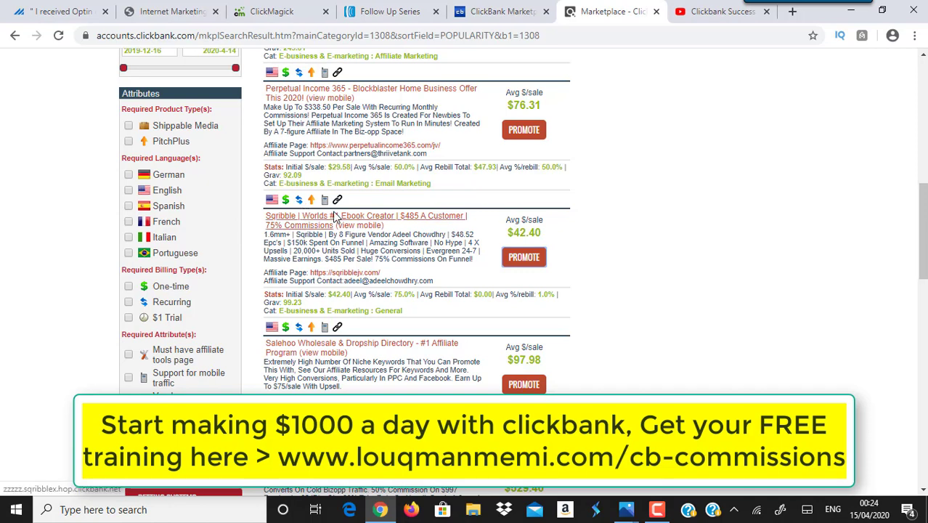
{"action": "left_click", "coordinate": [719, 12]}
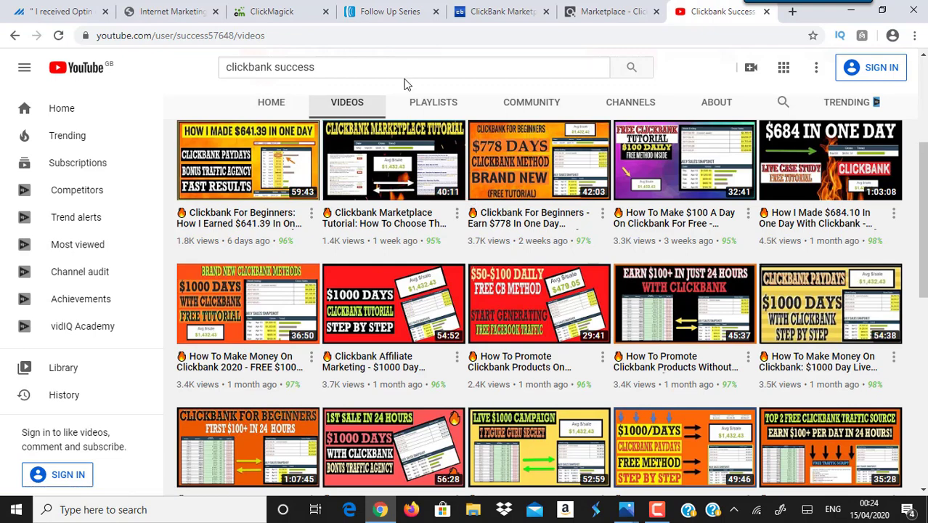
- Compare the Udimi seller's profile with the AWeber follow-up messages, ending at the 200-visitor solo order form
{"action": "left_click", "coordinate": [61, 8]}
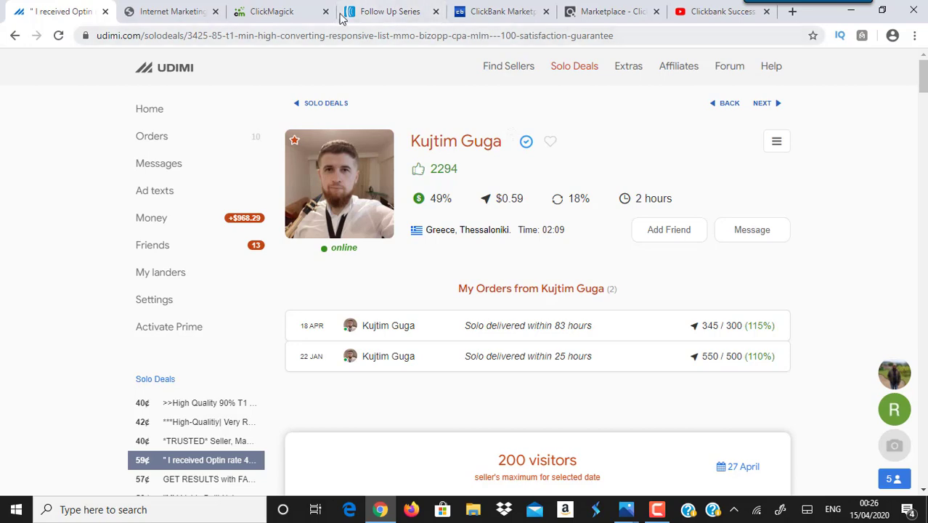
{"action": "left_click", "coordinate": [365, 12]}
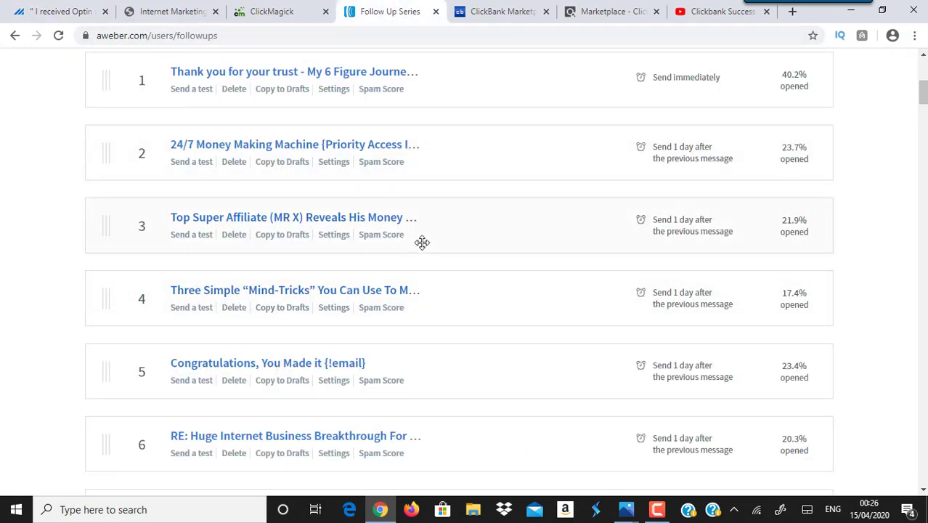
{"action": "left_click", "coordinate": [41, 7]}
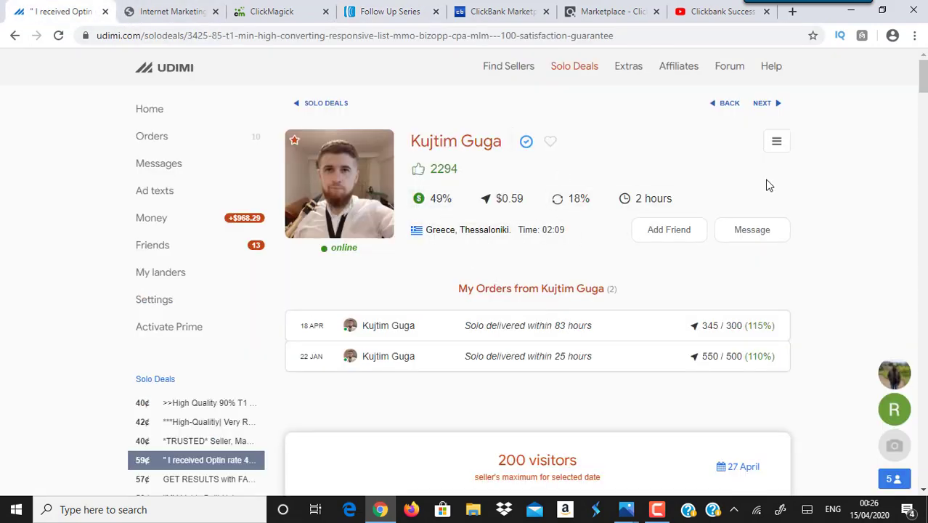
{"action": "scroll", "coordinate": [537, 291], "scroll_direction": "down", "scroll_amount": 3}
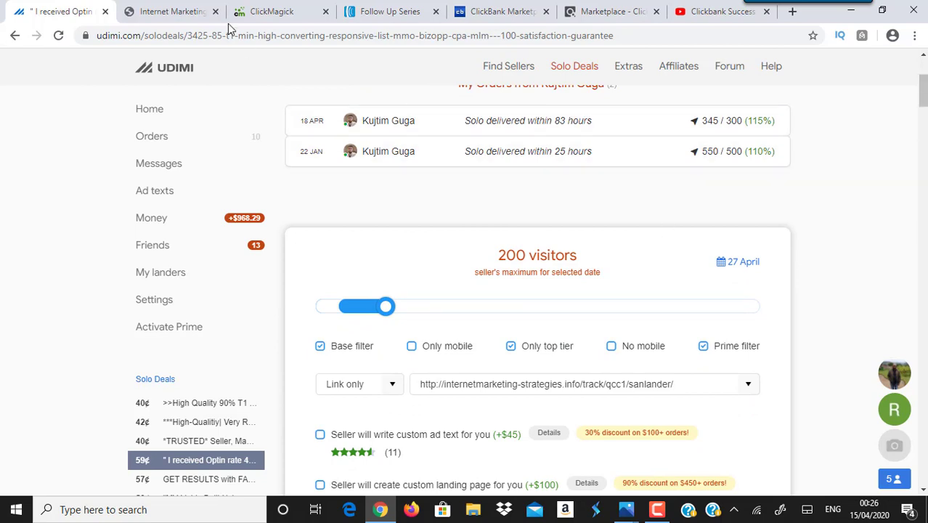
- Copy the opt-in page's address, internetmarketing-strategies.info
{"action": "left_click", "coordinate": [172, 11]}
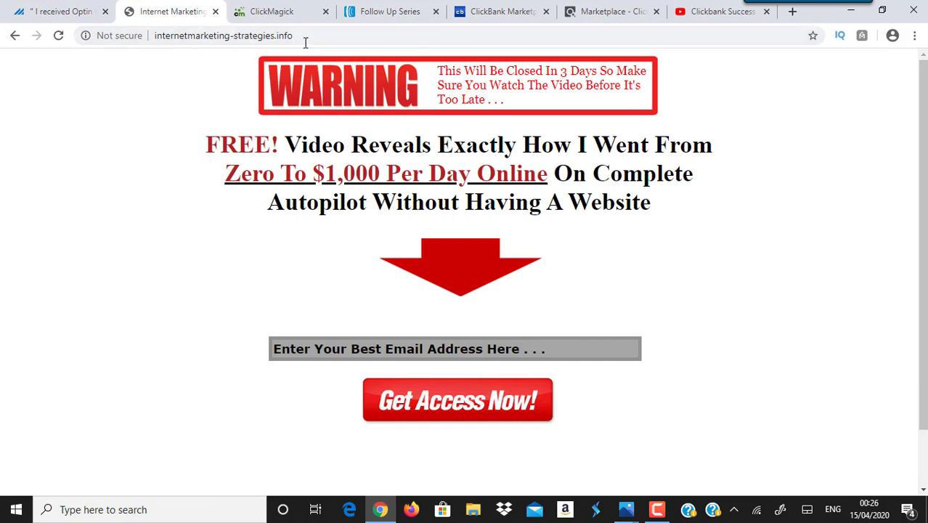
{"action": "left_click_drag", "start_coordinate": [302, 34], "coordinate": [151, 34]}
{"action": "key", "text": "ctrl+c"}
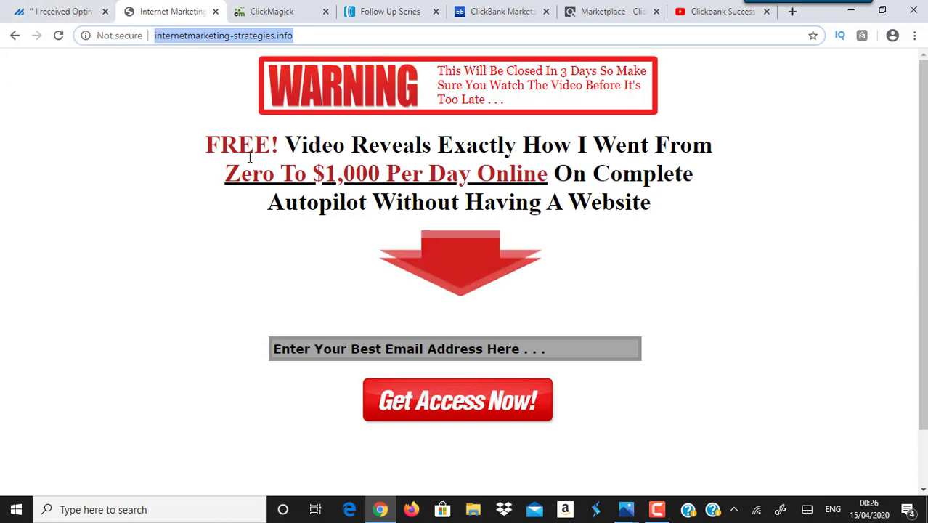
- Switch to ClickMagick and open the form for creating a new tracking link
{"action": "left_click", "coordinate": [273, 6]}
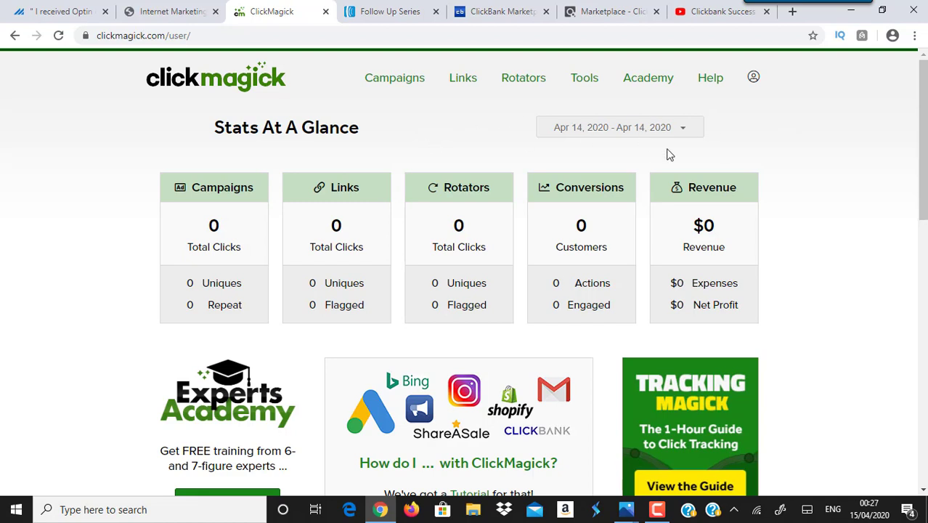
{"action": "left_click", "coordinate": [468, 82]}
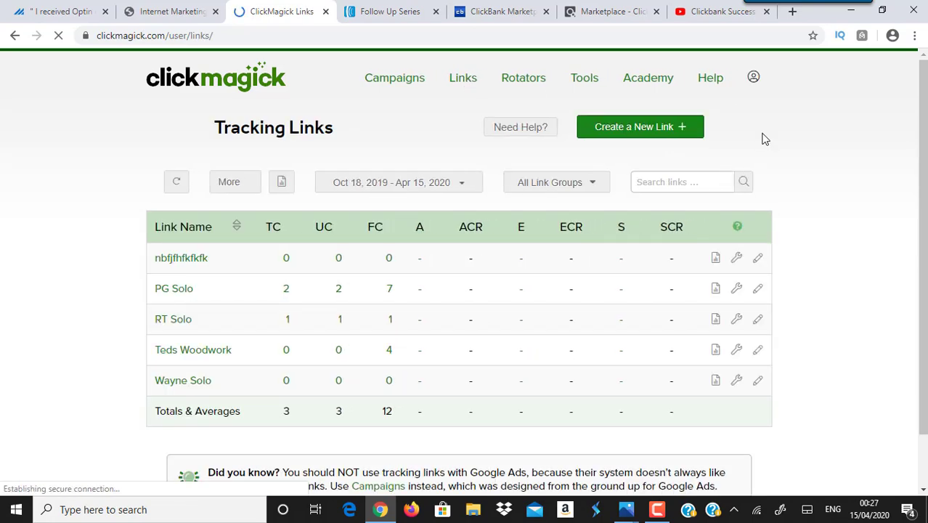
{"action": "left_click", "coordinate": [657, 127]}
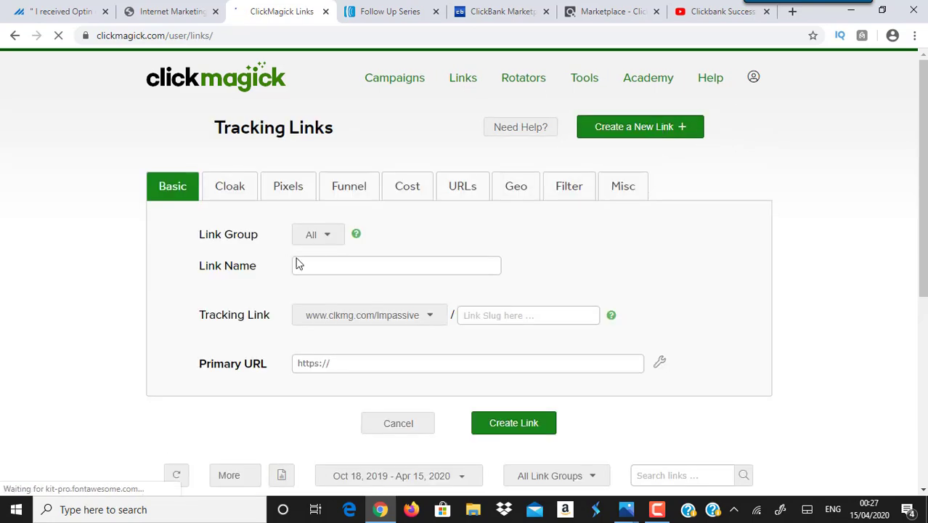
- Name the new tracking link fjfhdfkfhcnh and set its link slug to makdemoneyrury
{"action": "left_click", "coordinate": [324, 262]}
{"action": "type", "text": "fjfhdfhfhcnh"}
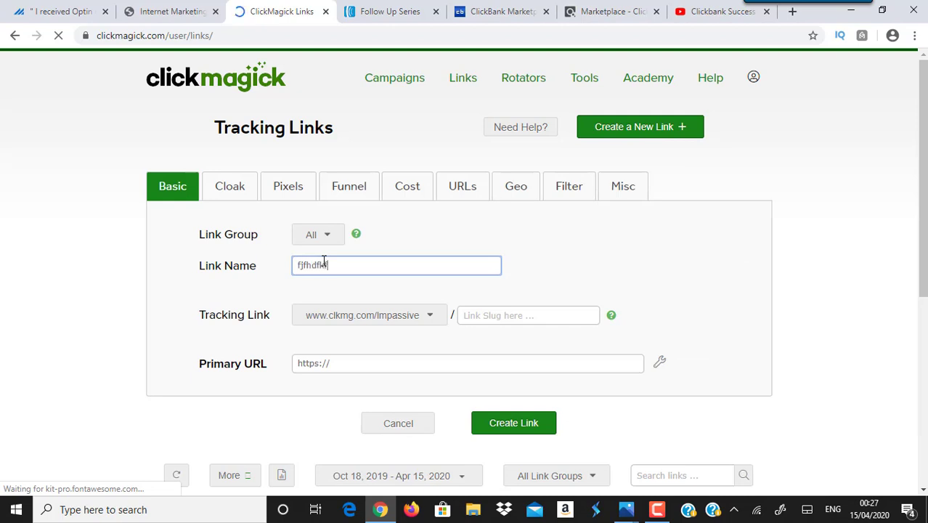
{"action": "left_click", "coordinate": [515, 315]}
{"action": "type", "text": "ma"}
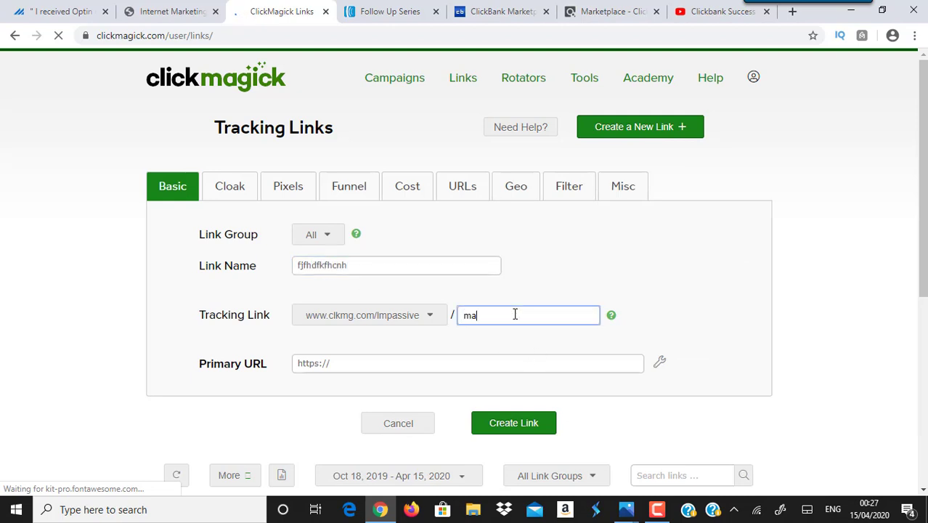
{"action": "type", "text": "kdemoneyrury"}
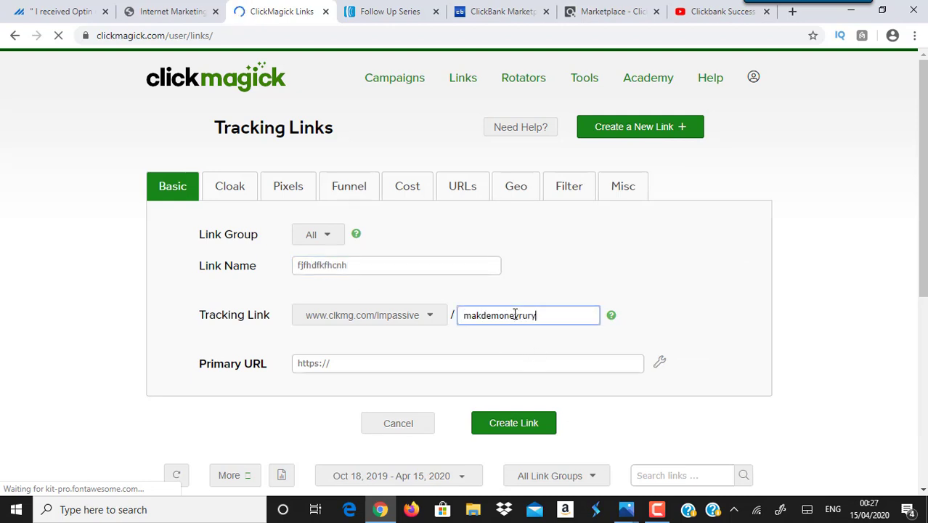
{"action": "left_click_drag", "start_coordinate": [360, 265], "coordinate": [295, 265]}
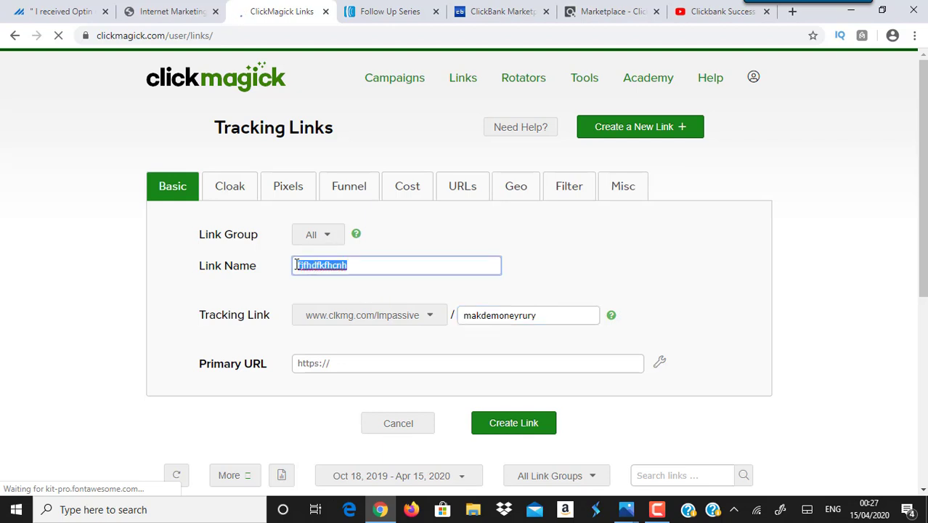
{"action": "left_click_drag", "start_coordinate": [344, 363], "coordinate": [293, 362]}
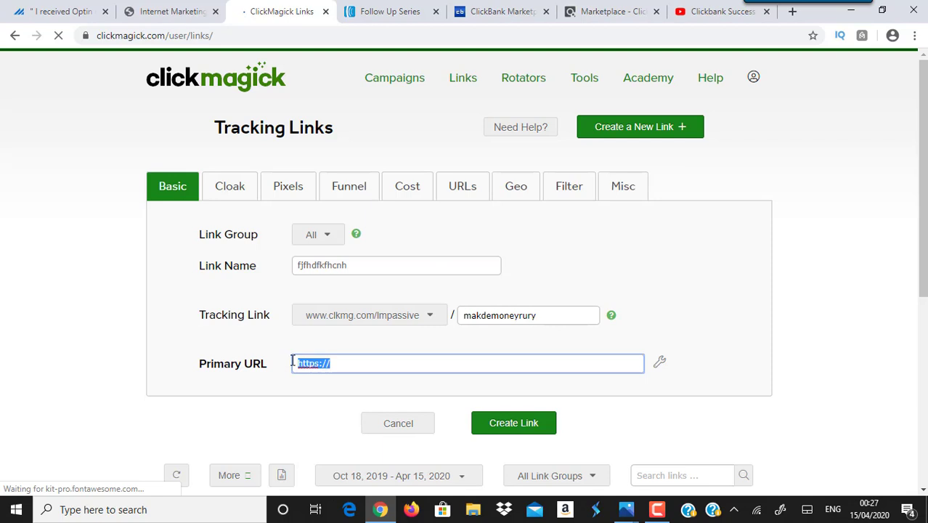
{"action": "key", "text": "BackSpace"}
{"action": "key", "text": "ctrl+v"}
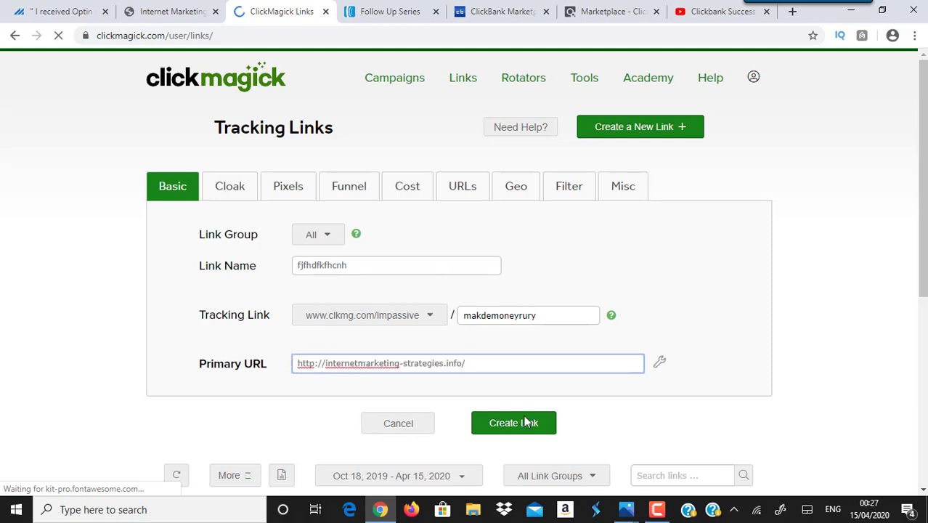
{"action": "left_click", "coordinate": [546, 427]}
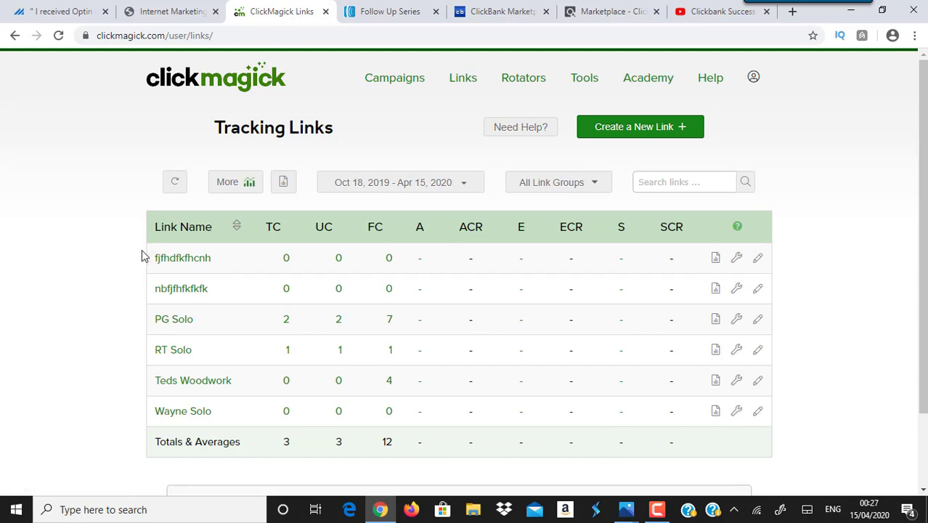
- Copy the fjfhdfkfhcnh tracking address ending in makdemoneyrury and make it the link in the 200-visitor Udimi solo order
{"action": "left_click", "coordinate": [179, 267]}
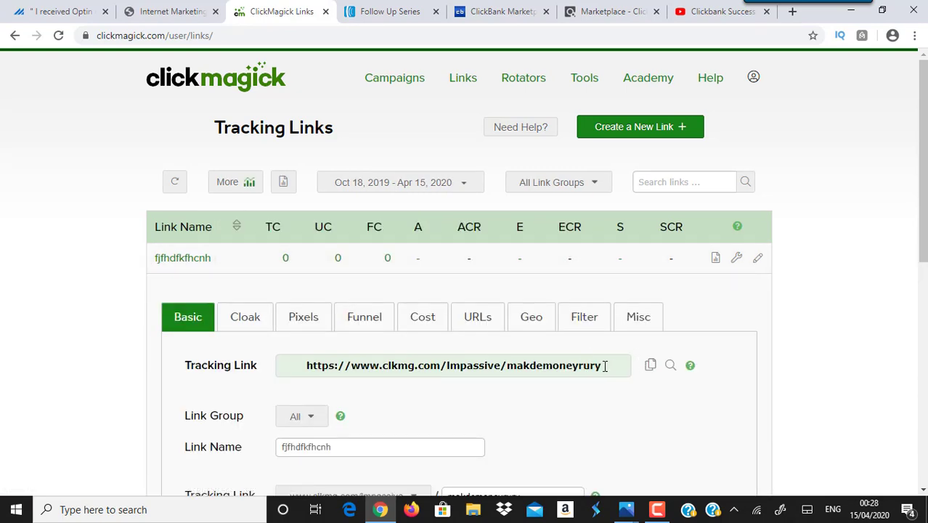
{"action": "left_click_drag", "start_coordinate": [604, 366], "coordinate": [306, 367]}
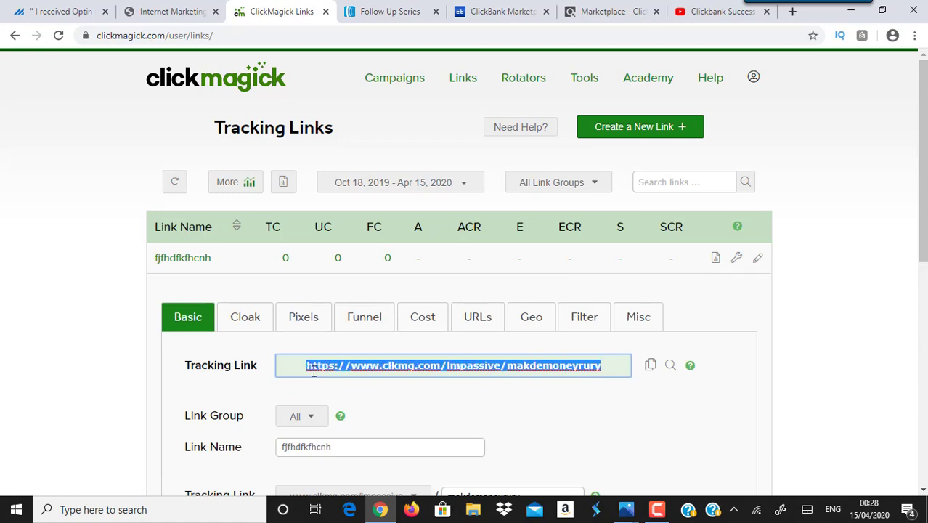
{"action": "left_click", "coordinate": [66, 11]}
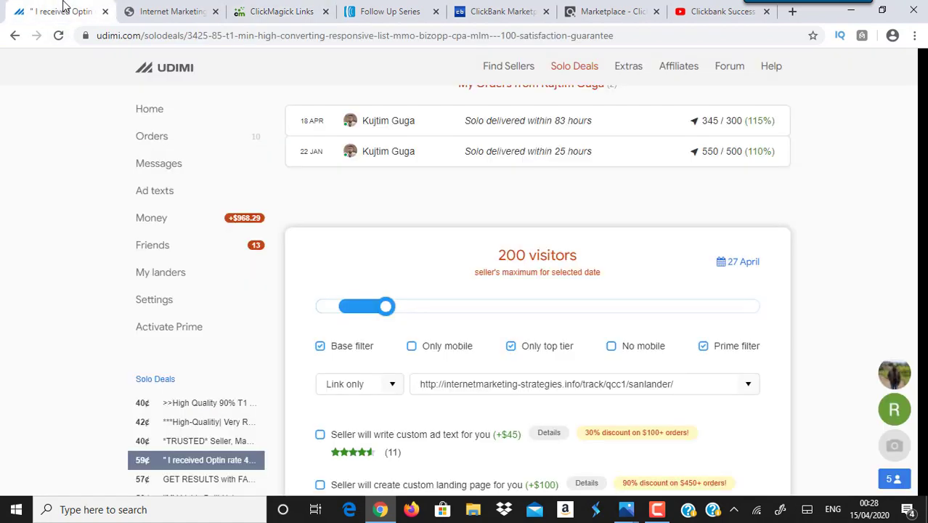
{"action": "left_click_drag", "start_coordinate": [695, 382], "coordinate": [423, 386]}
{"action": "key", "text": "BackSpace"}
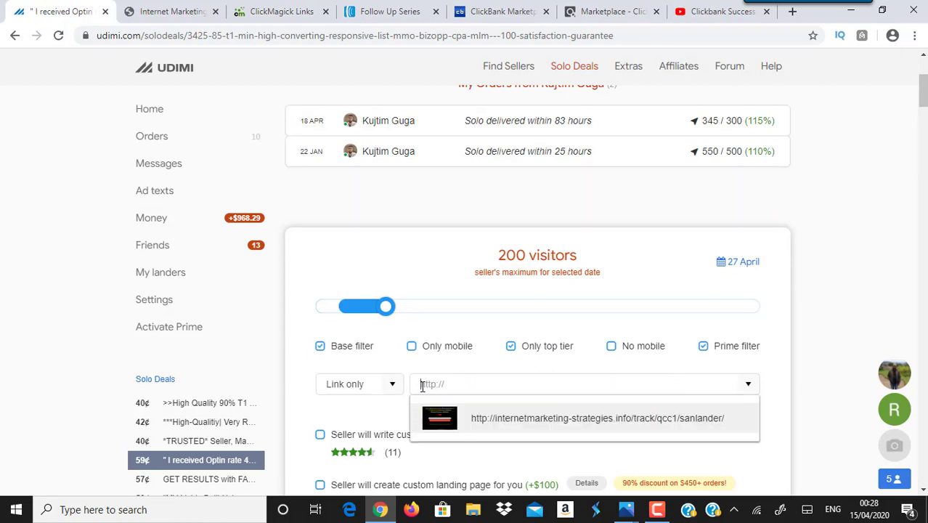
{"action": "type", "text": "https://www.clkmg.com/lmpassive/makdemoneyrury"}
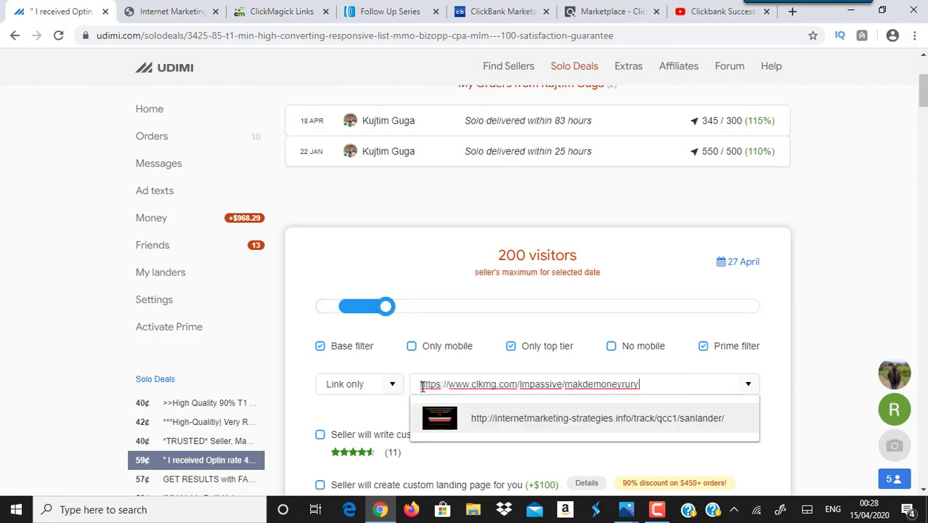
{"action": "left_click", "coordinate": [856, 281]}
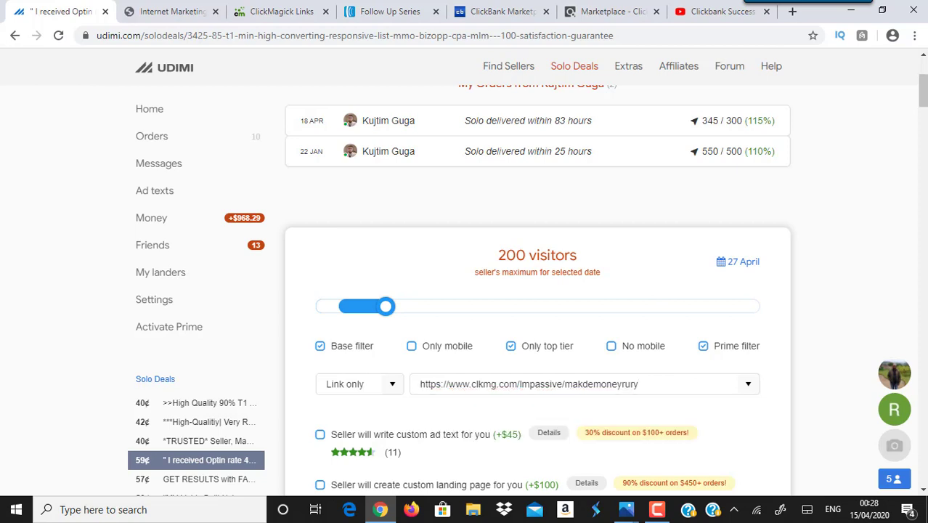
{"action": "scroll", "coordinate": [537, 290], "scroll_direction": "down", "scroll_amount": 3}
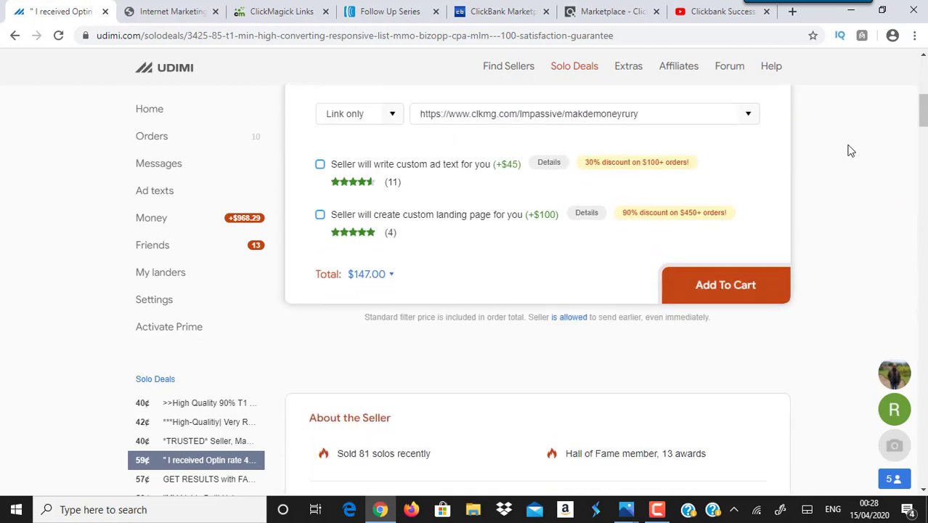
{"action": "left_click_drag", "start_coordinate": [922, 110], "coordinate": [921, 79]}
- Switch back to ClickMagick and delete the fjfhdfkfhcnh tracking link
{"action": "left_click", "coordinate": [262, 12]}
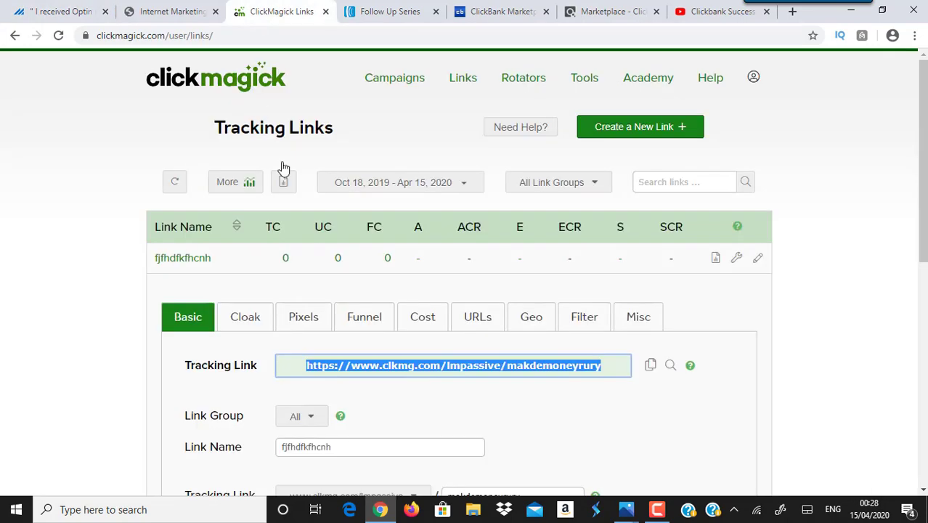
{"action": "left_click", "coordinate": [172, 260]}
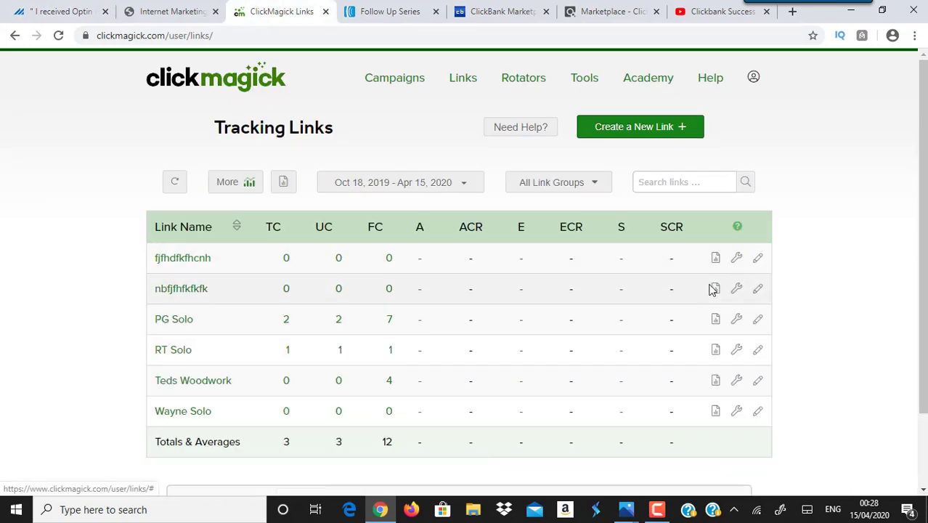
{"action": "left_click", "coordinate": [757, 262]}
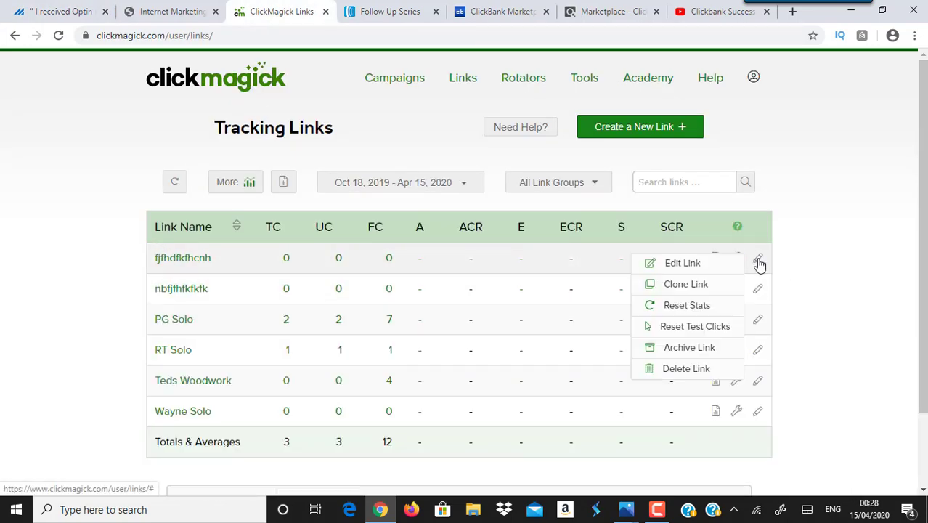
{"action": "left_click", "coordinate": [667, 369]}
{"action": "left_click", "coordinate": [468, 242]}
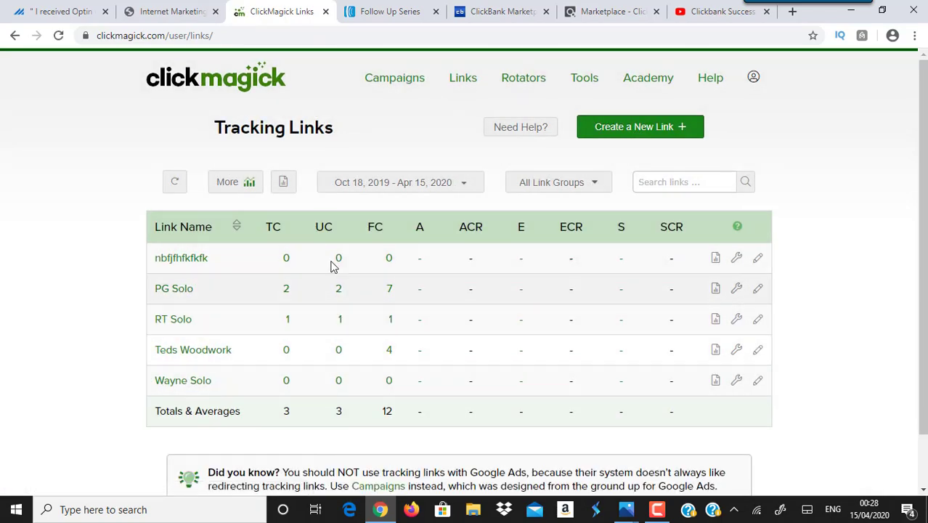
- View the tracking link statistics for this year and for last year
{"action": "left_click", "coordinate": [452, 180]}
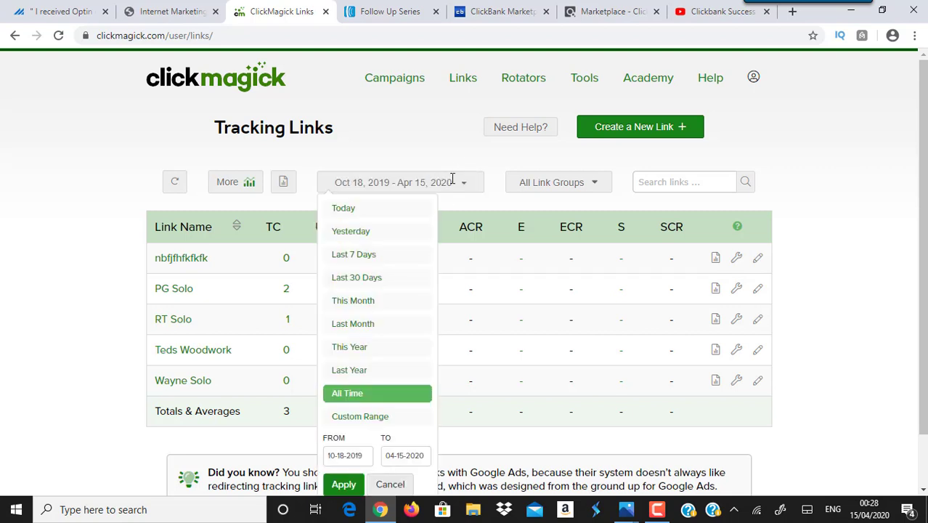
{"action": "left_click", "coordinate": [365, 347]}
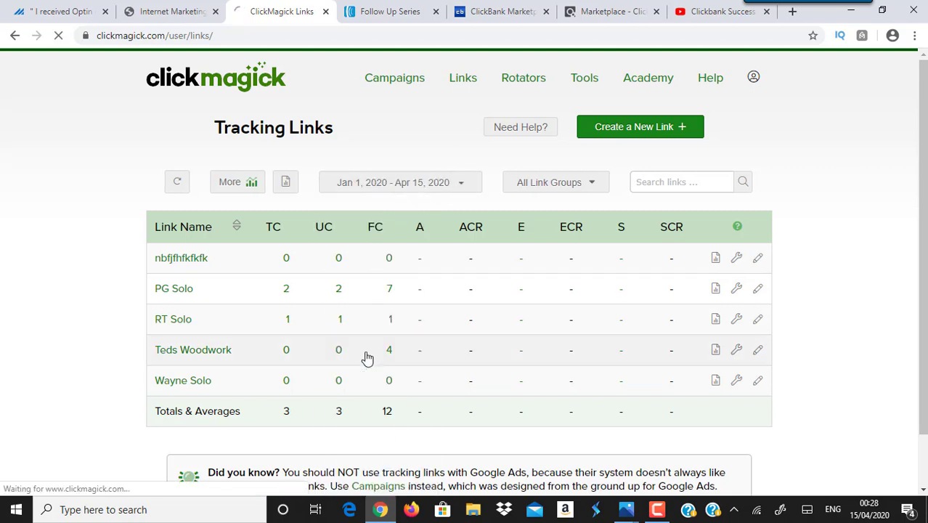
{"action": "left_click", "coordinate": [452, 187]}
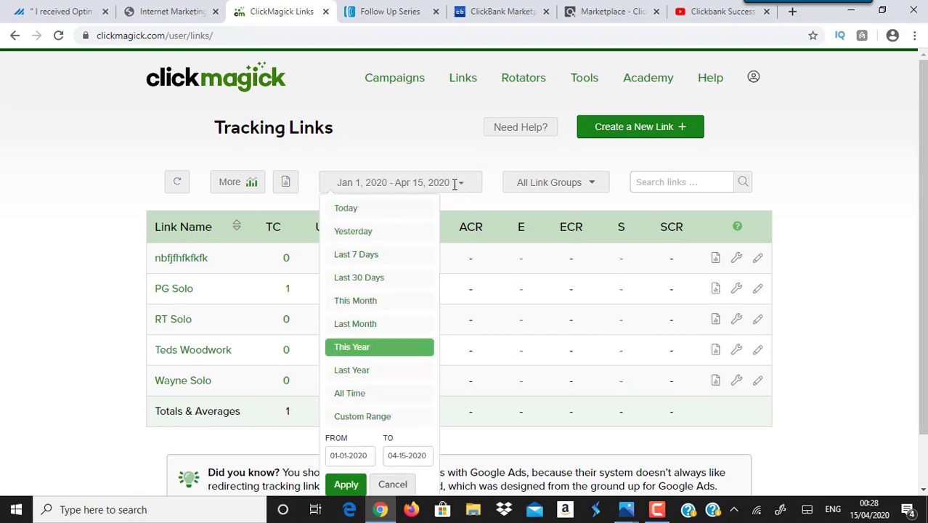
{"action": "left_click", "coordinate": [351, 371]}
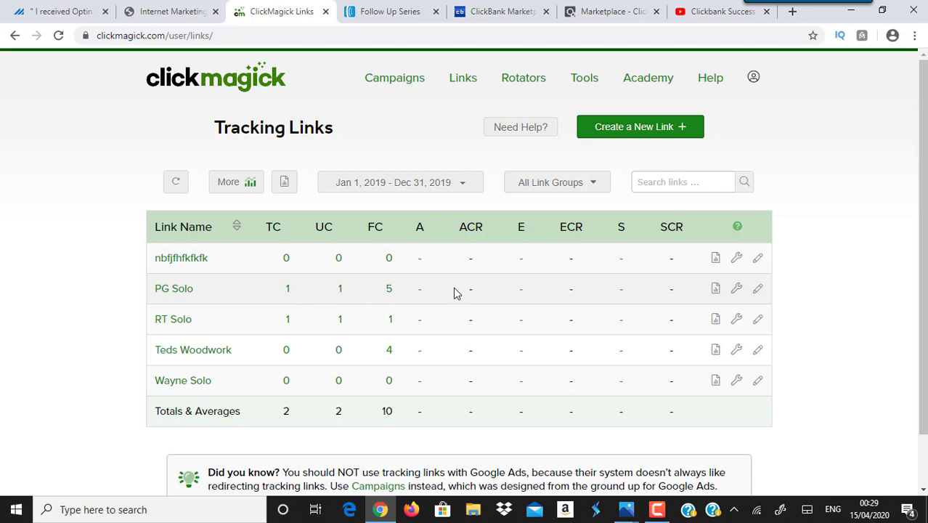
- Switch to AWeber and open the account dashboard to check the subscriber stats
{"action": "left_click", "coordinate": [381, 9]}
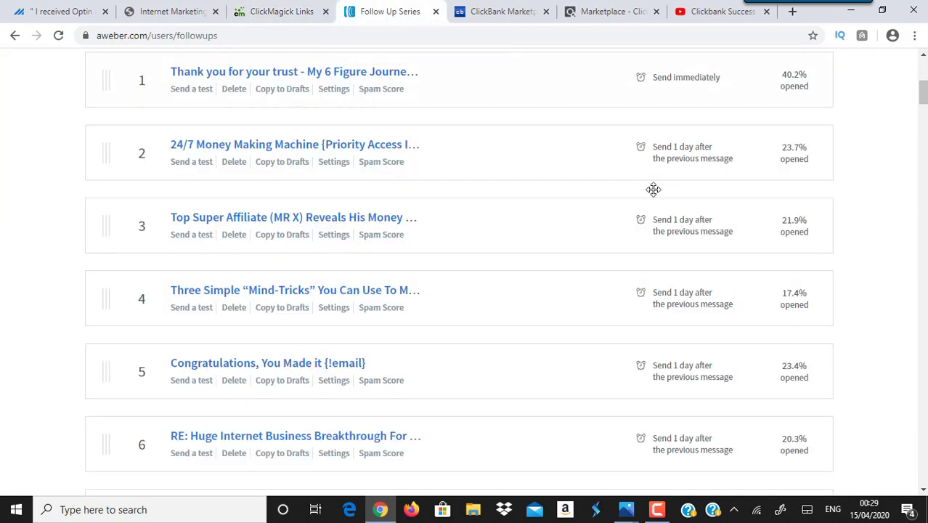
{"action": "scroll", "coordinate": [921, 92], "scroll_direction": "up", "scroll_amount": 5}
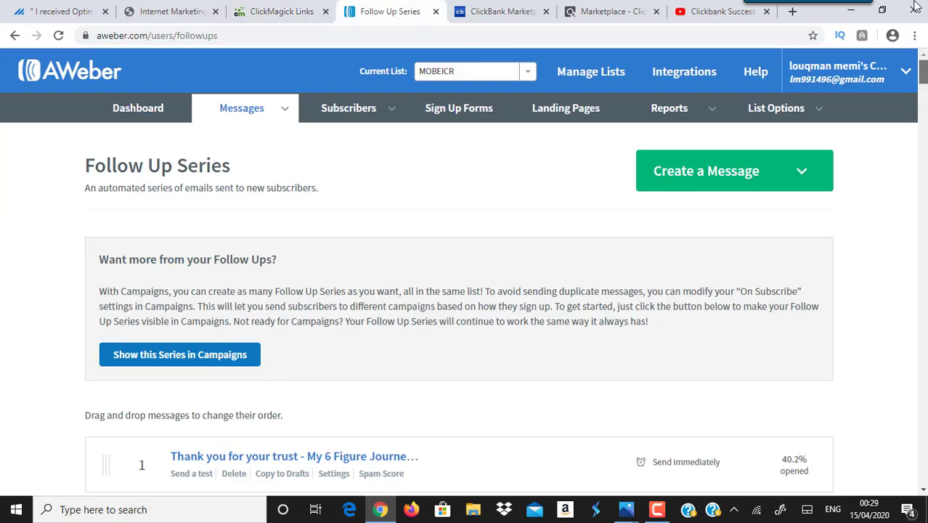
{"action": "left_click", "coordinate": [138, 116]}
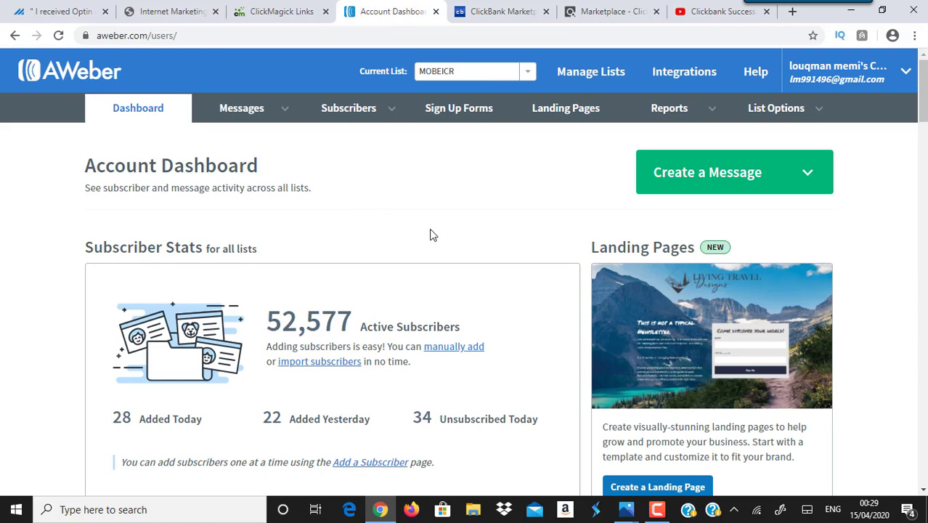
- Move the ClickMagick tracking links page into its own browser window
{"action": "left_click", "coordinate": [283, 10]}
{"action": "left_click", "coordinate": [410, 10]}
{"action": "left_click", "coordinate": [302, 10]}
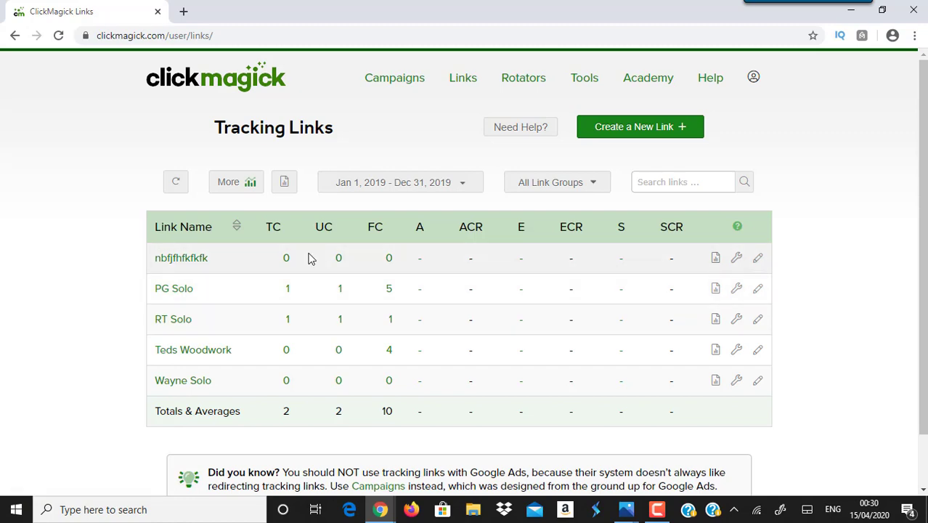
- Return to the other browser window and review the Udimi solo order's visitor filters and tracking link
{"action": "mouse_move", "coordinate": [379, 509]}
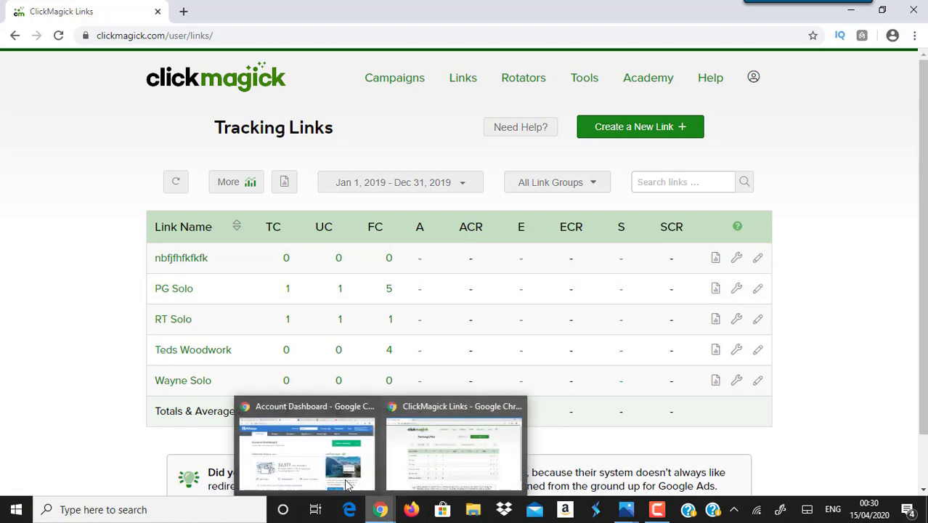
{"action": "left_click", "coordinate": [334, 470]}
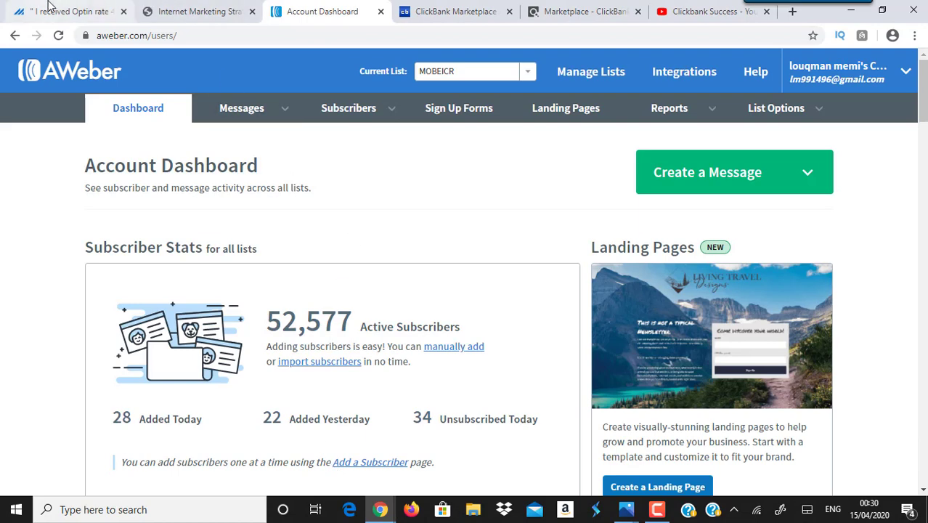
{"action": "left_click", "coordinate": [87, 9]}
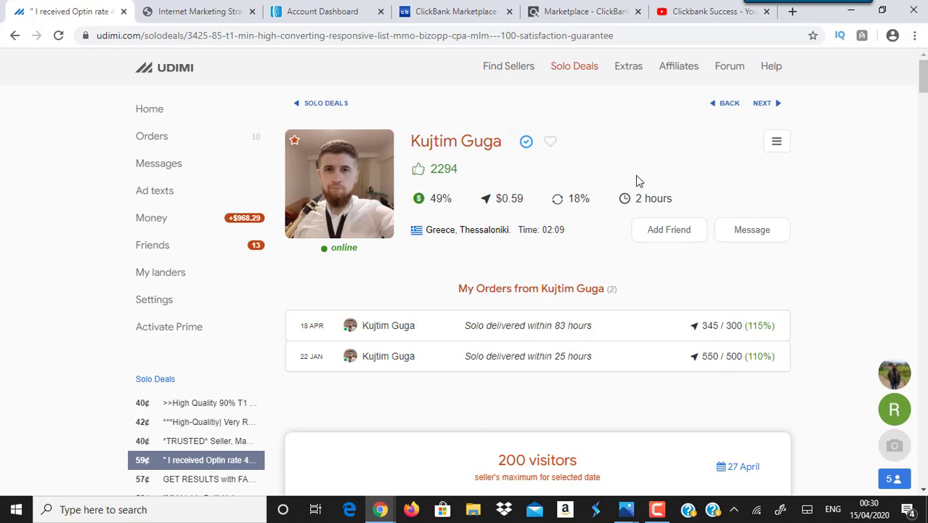
{"action": "scroll", "coordinate": [537, 290], "scroll_direction": "down", "scroll_amount": 7}
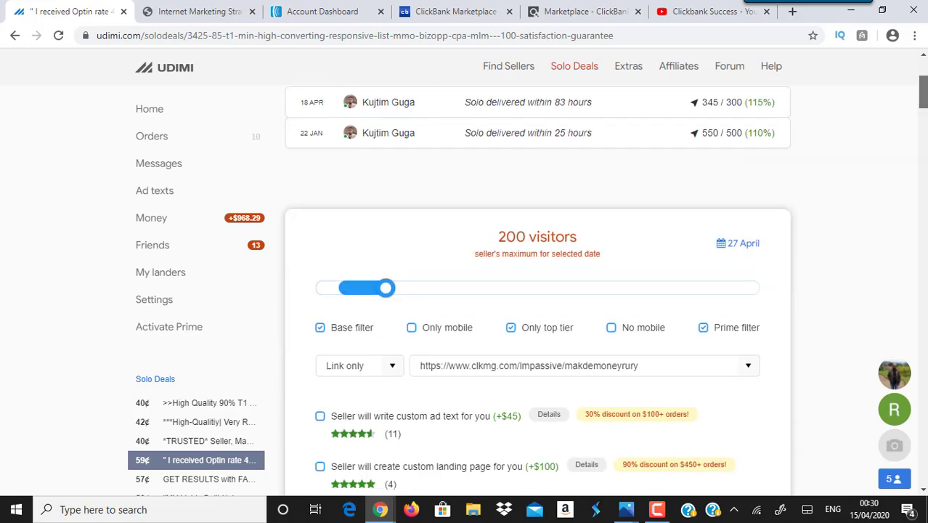
{"action": "scroll", "coordinate": [538, 291], "scroll_direction": "up", "scroll_amount": 3}
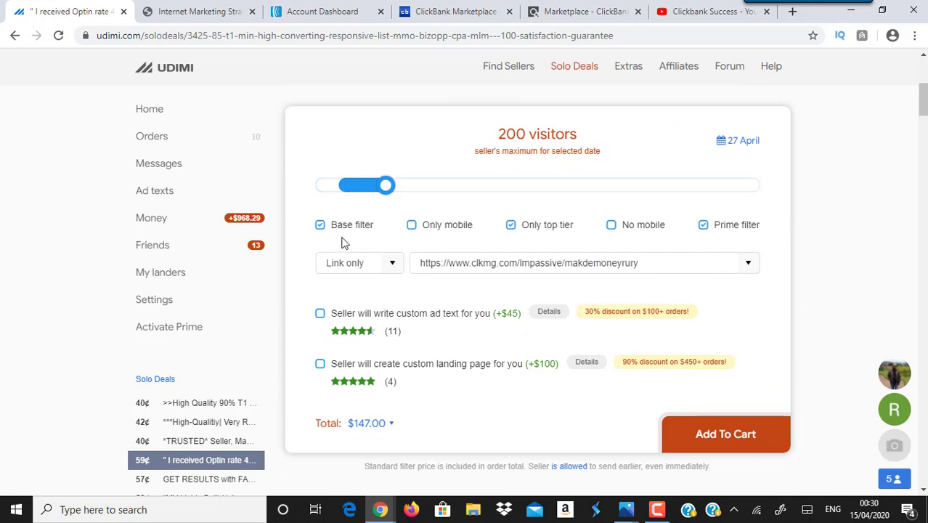
{"action": "mouse_move", "coordinate": [716, 232]}
- Switch to the ClickMagick window and view the tracking link statistics for last month
{"action": "mouse_move", "coordinate": [376, 510]}
{"action": "left_click", "coordinate": [466, 445]}
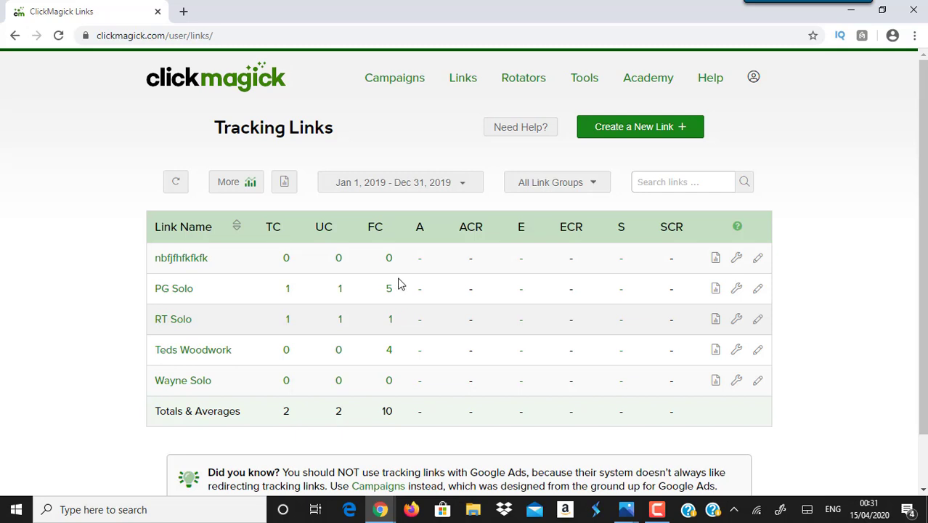
{"action": "left_click", "coordinate": [463, 183]}
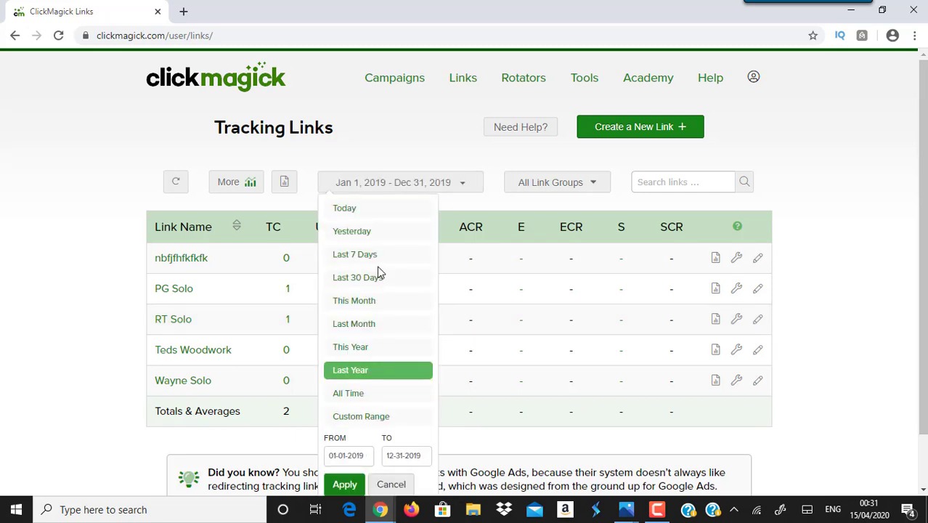
{"action": "left_click", "coordinate": [375, 327]}
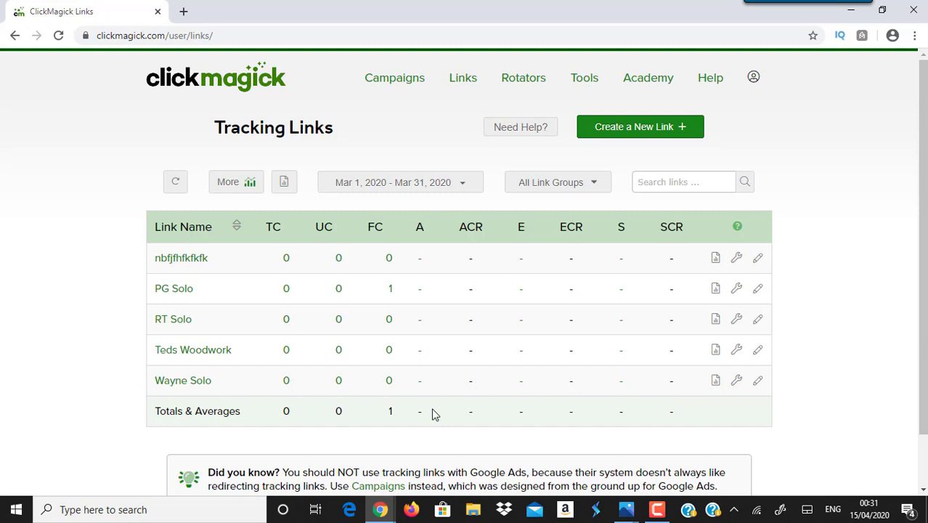
{"action": "mouse_move", "coordinate": [378, 508]}
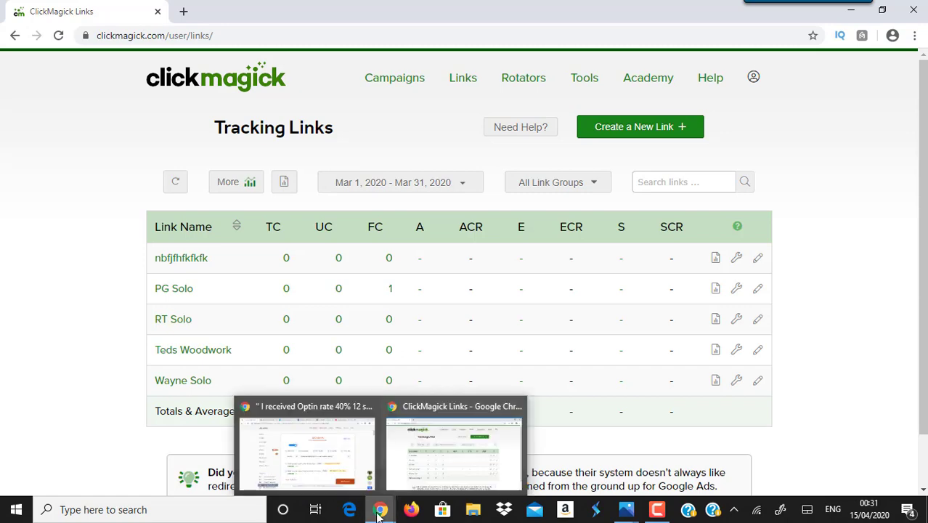
- Switch back to the Udimi browser window and open the page for finding solo ad sellers
{"action": "left_click", "coordinate": [333, 485]}
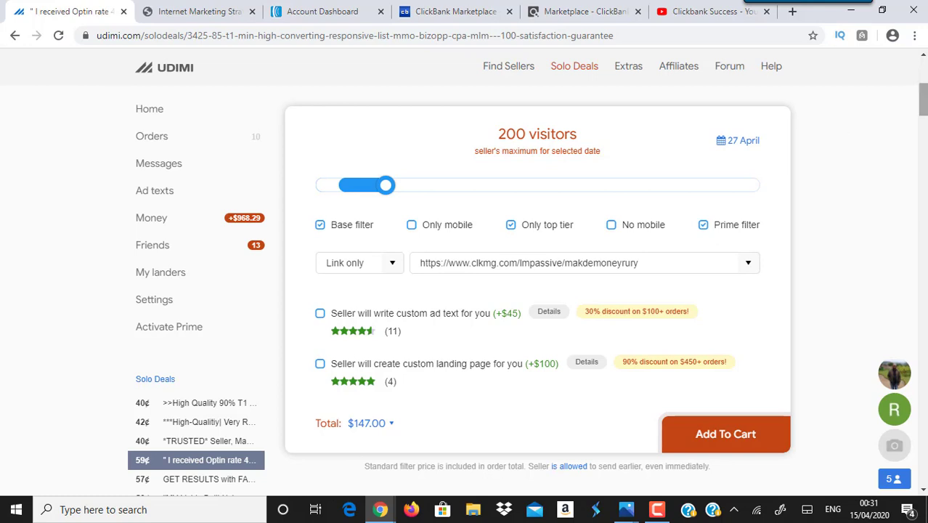
{"action": "scroll", "coordinate": [921, 102], "scroll_direction": "up", "scroll_amount": 5}
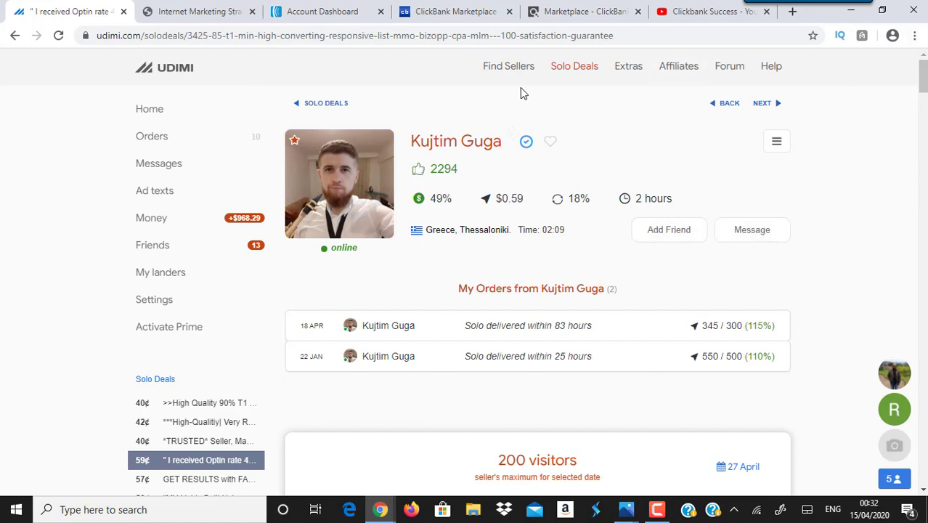
{"action": "left_click", "coordinate": [502, 70]}
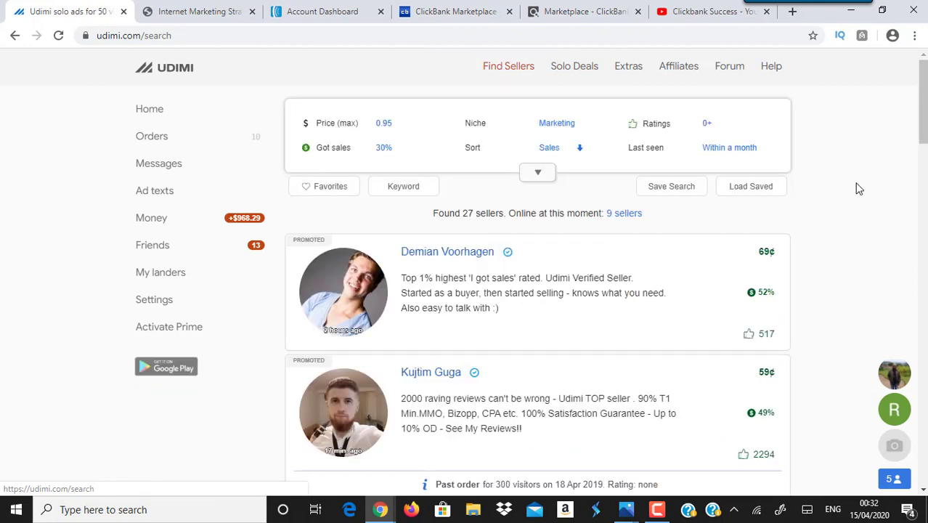
- Filter the seller search by the Health niche and set the niche back to Marketing
{"action": "left_click", "coordinate": [557, 132]}
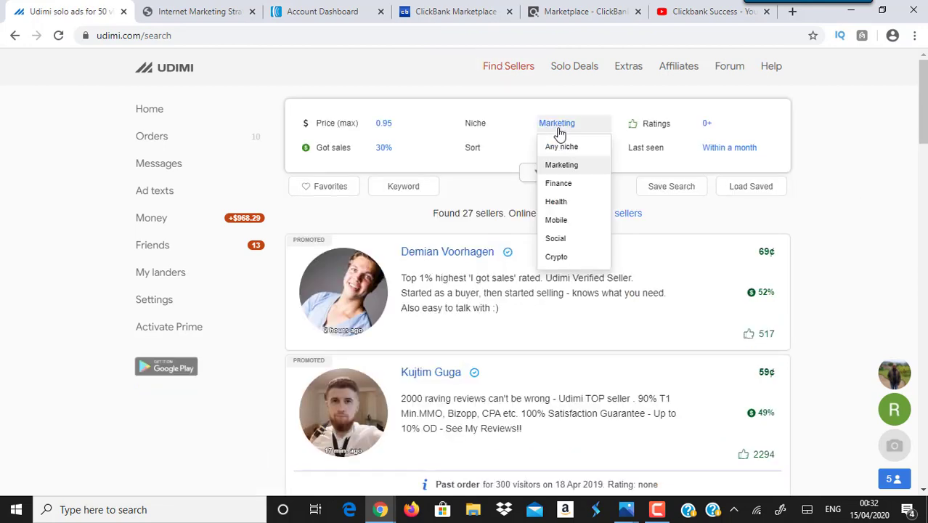
{"action": "left_click", "coordinate": [569, 209]}
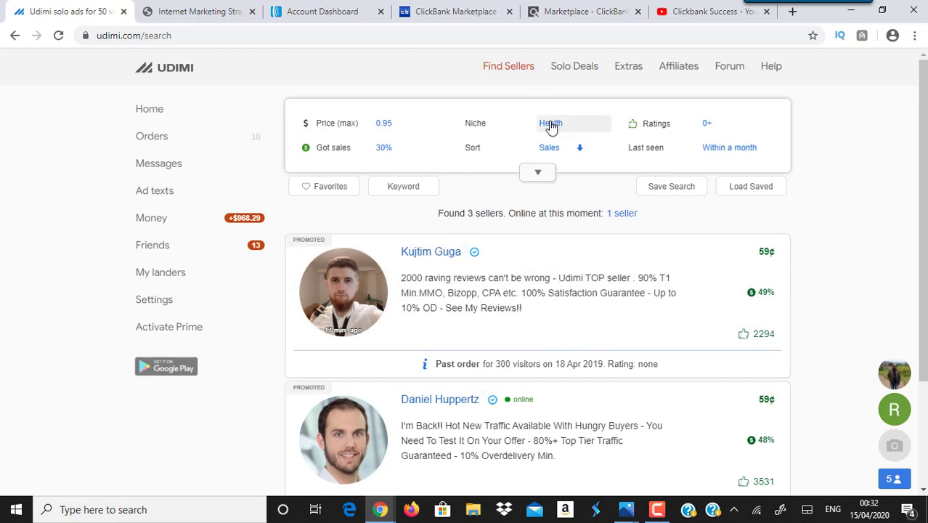
{"action": "left_click", "coordinate": [551, 124]}
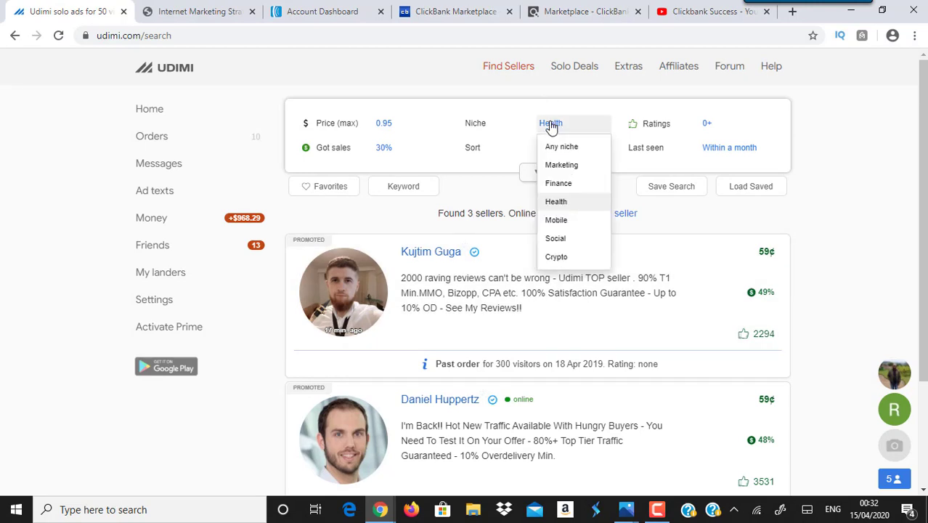
{"action": "left_click", "coordinate": [558, 169]}
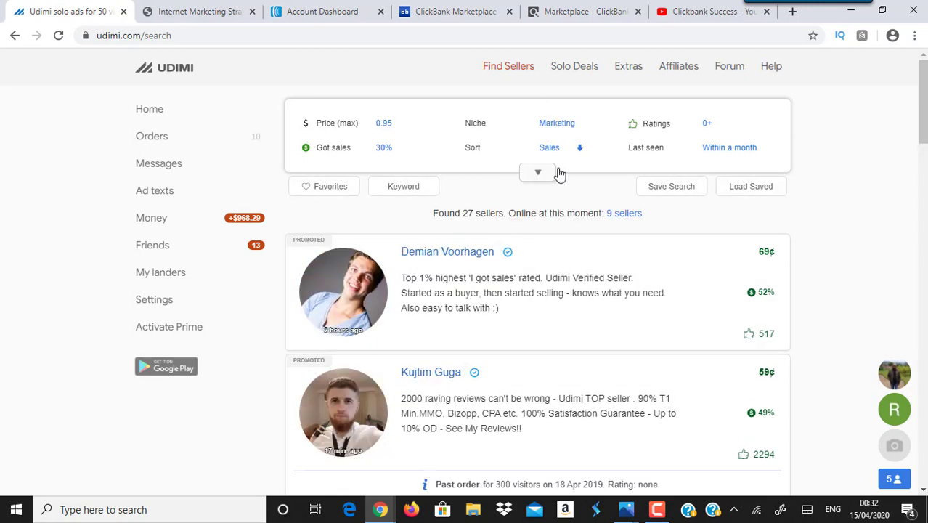
- Open the sort options for the seller search results
{"action": "left_click", "coordinate": [559, 149]}
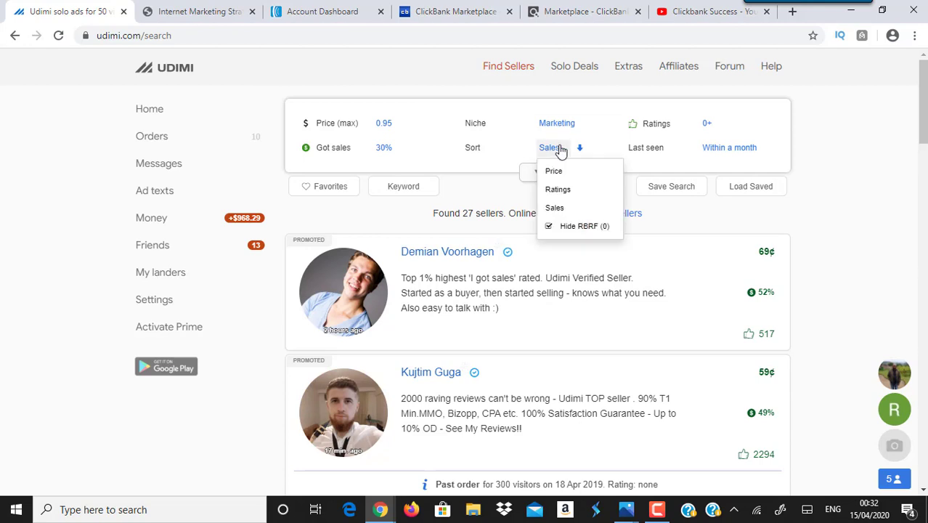